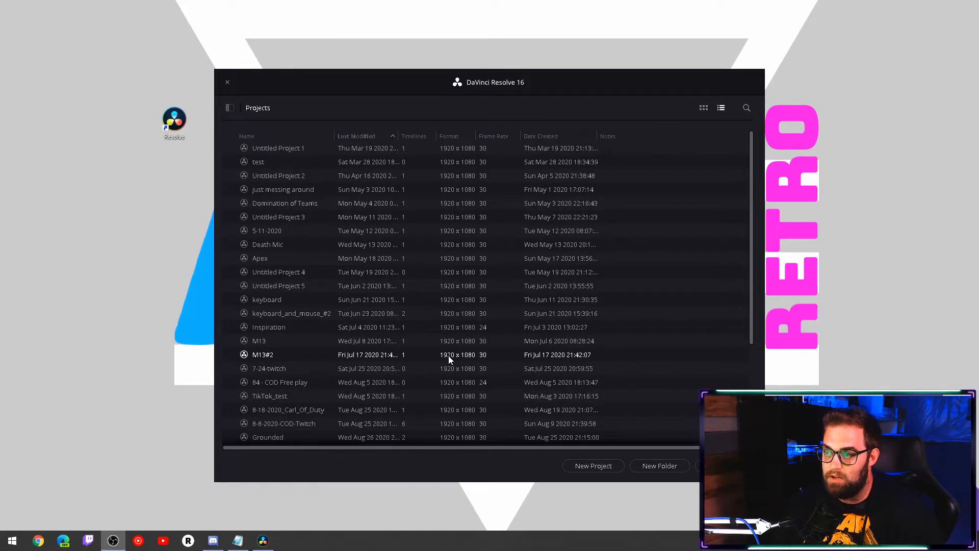
- Create a new project named TikTok
click(594, 466)
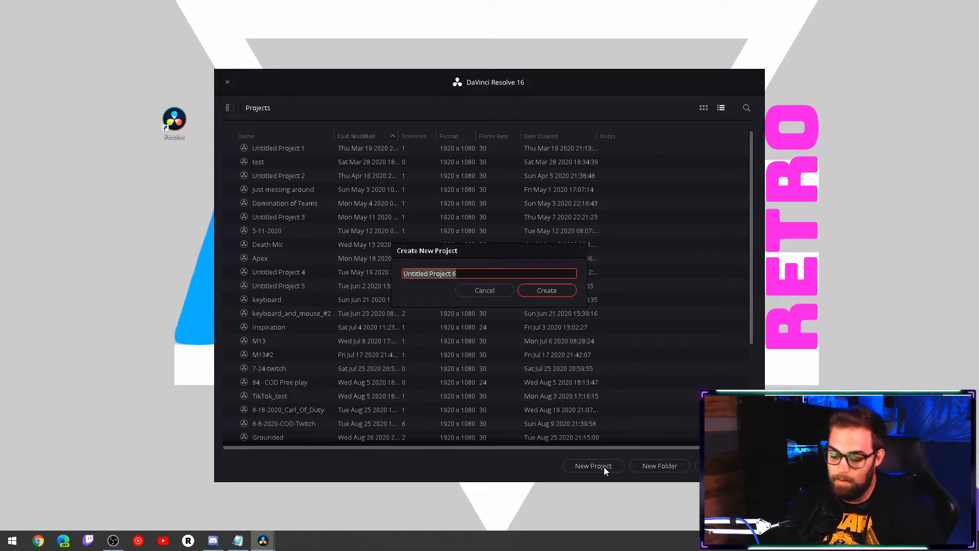
text(TikTok)
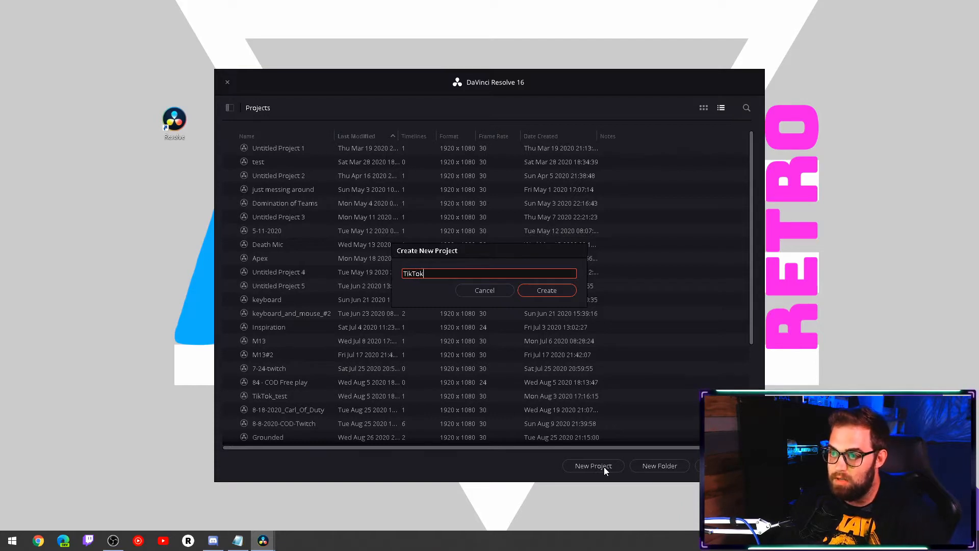
key(Return)
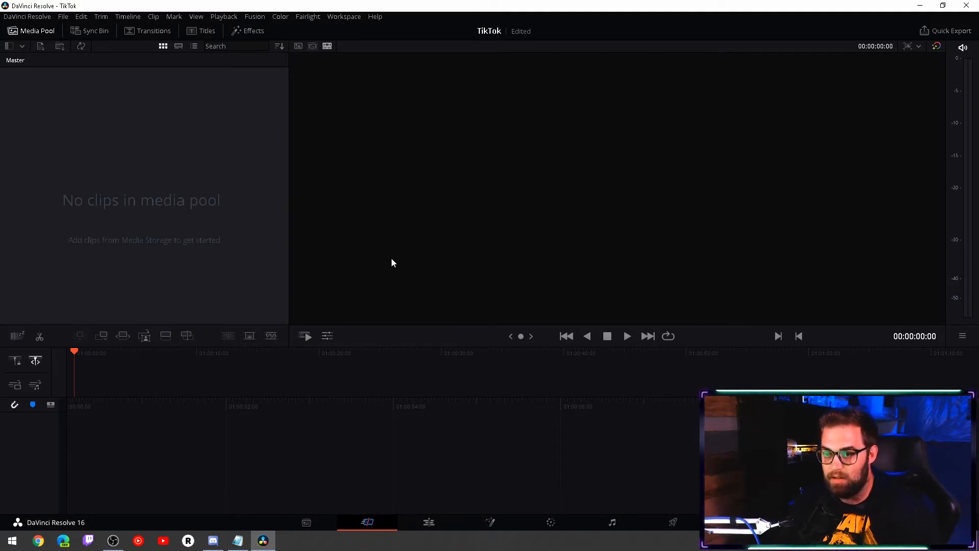
- Start a new empty timeline in the media pool and name it TikTok
right_click(117, 136)
right_click(60, 103)
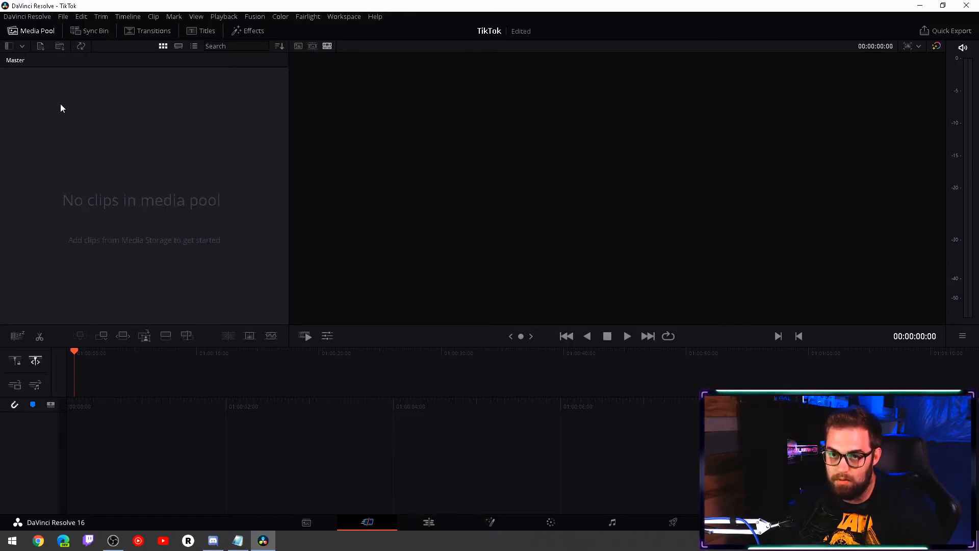
right_click(60, 103)
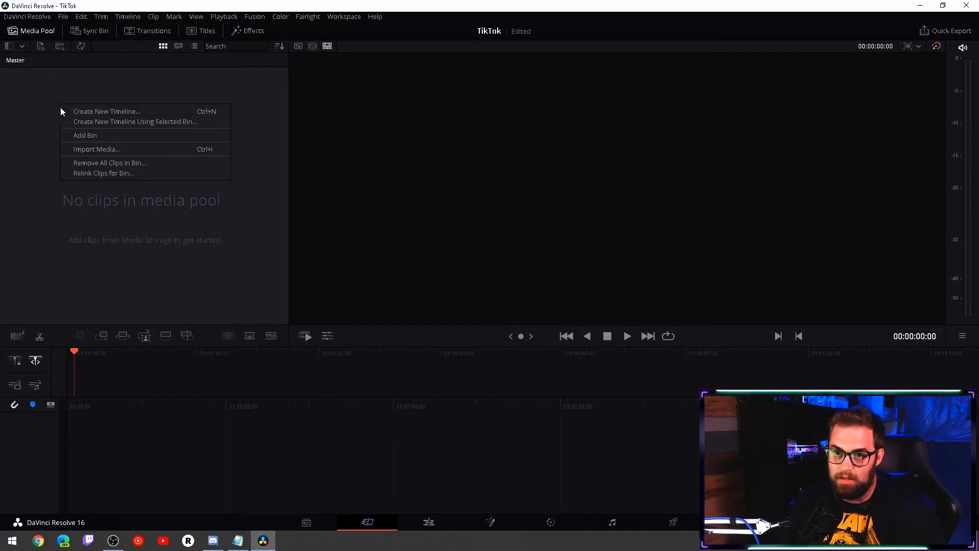
click(94, 112)
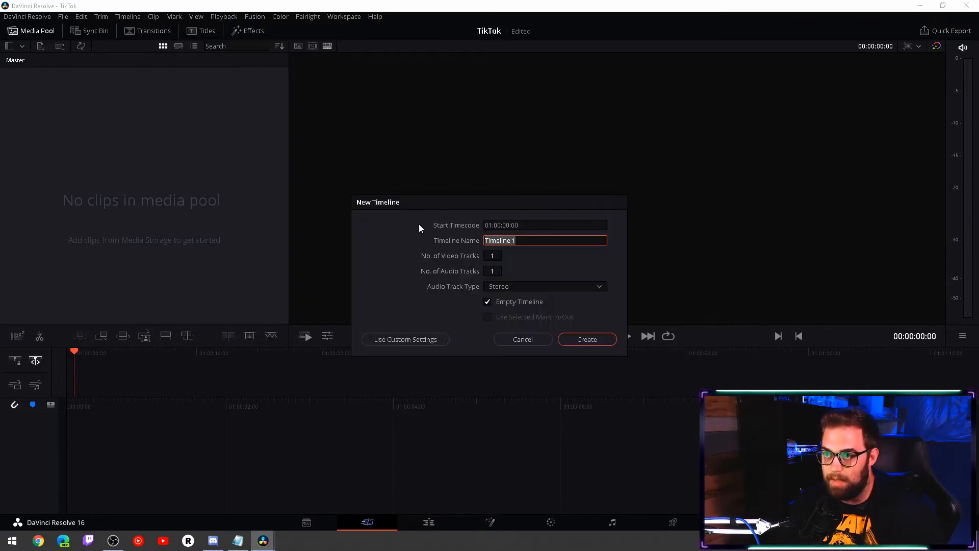
text(Ti)
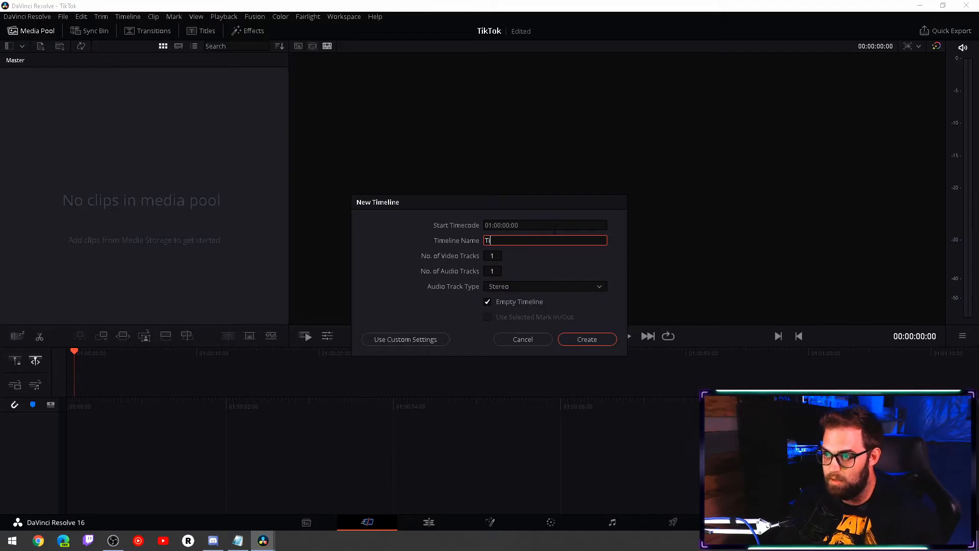
text(kTok)
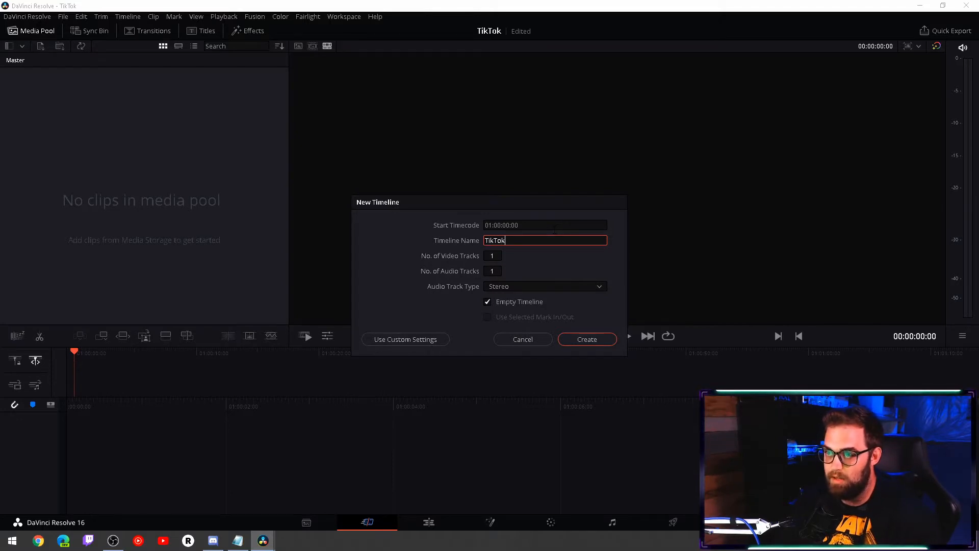
- Give the timeline custom format settings with a 1080 x 1920 resolution and create it
click(424, 341)
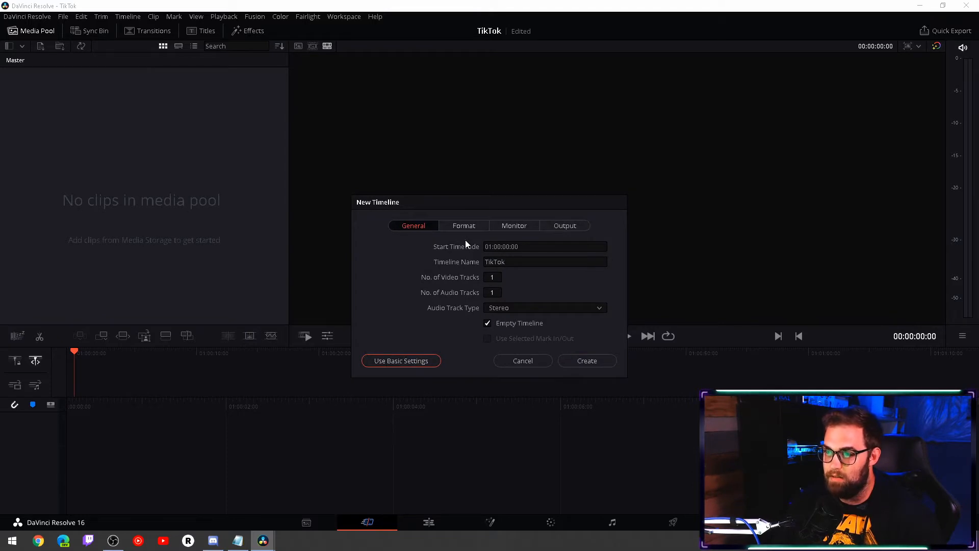
click(476, 227)
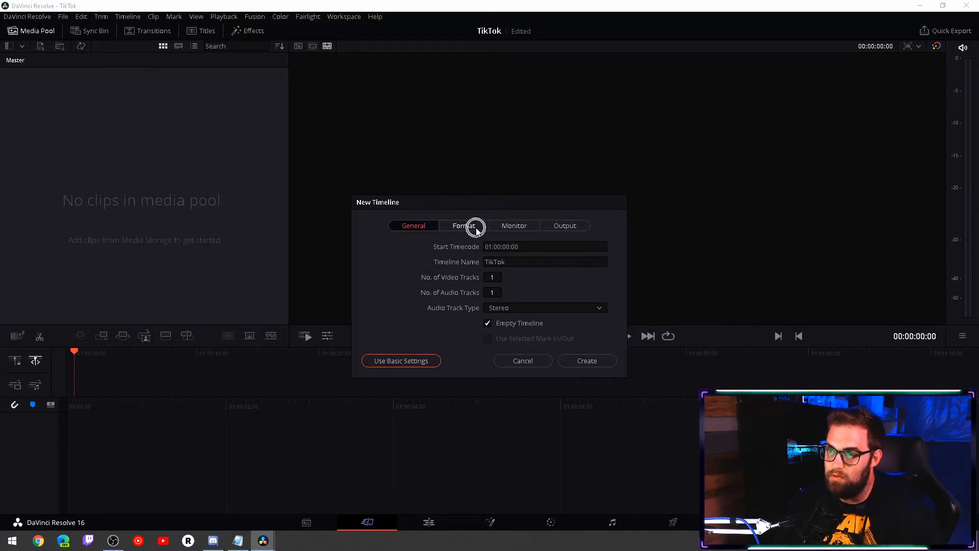
click(510, 261)
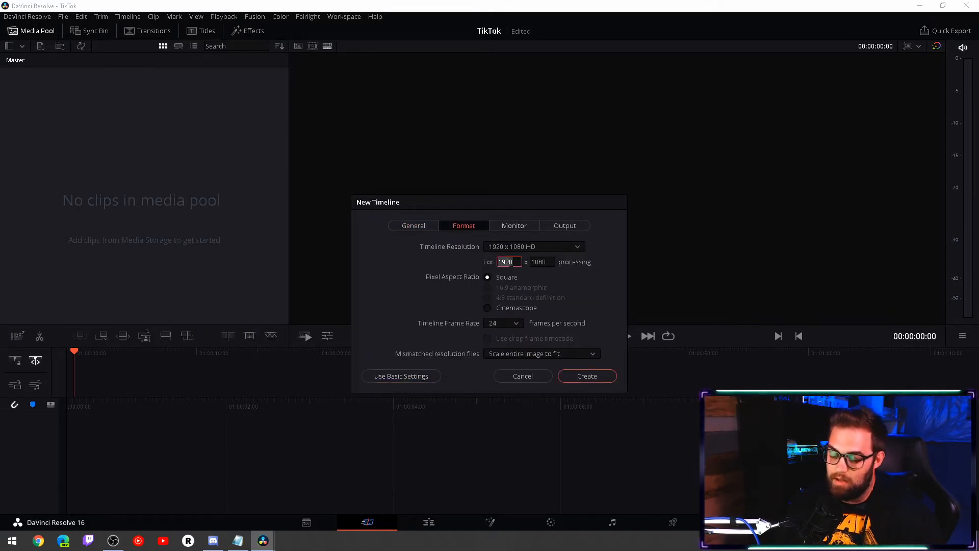
text(10)
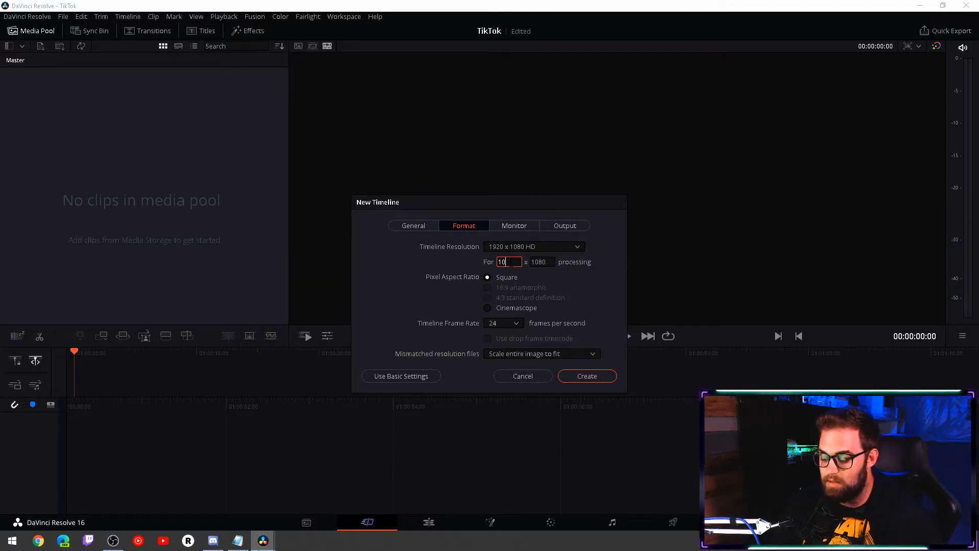
key(Tab)
text(1920)
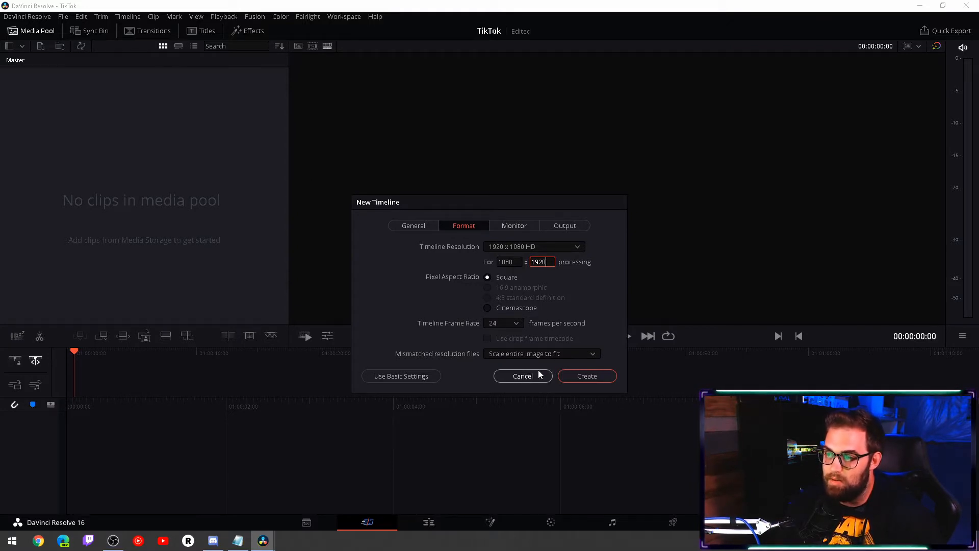
click(587, 376)
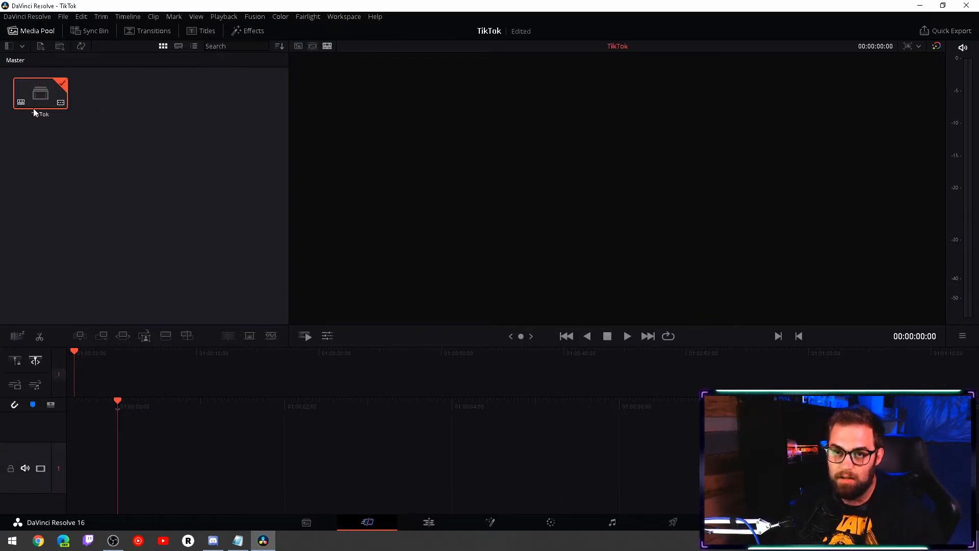
- Import the Snipe_Me.mp4 video from the Desktop into the media pool
right_click(103, 109)
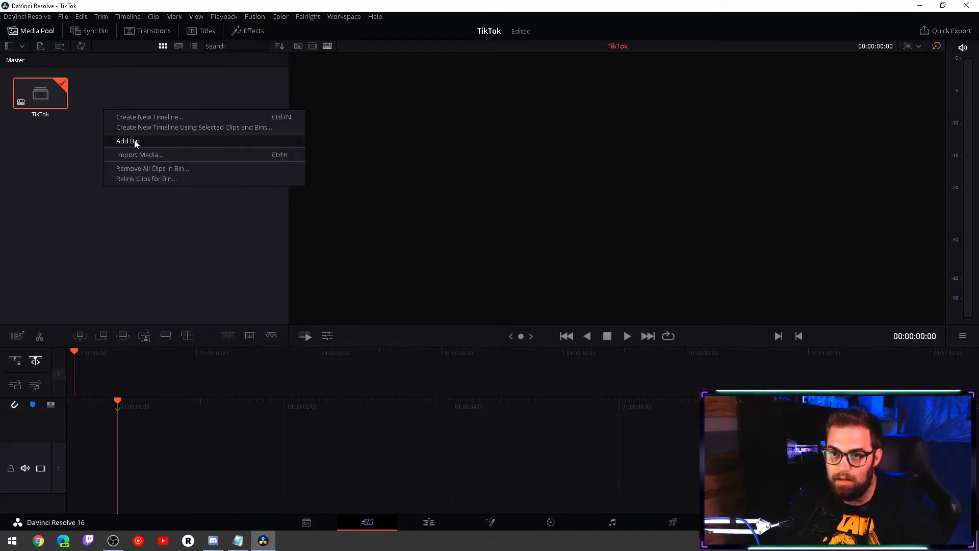
click(145, 155)
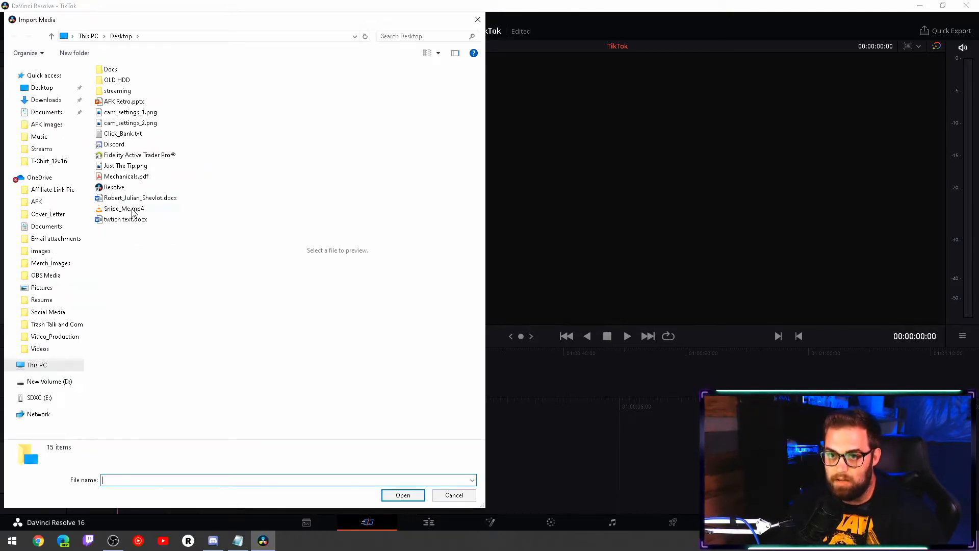
click(134, 210)
click(402, 494)
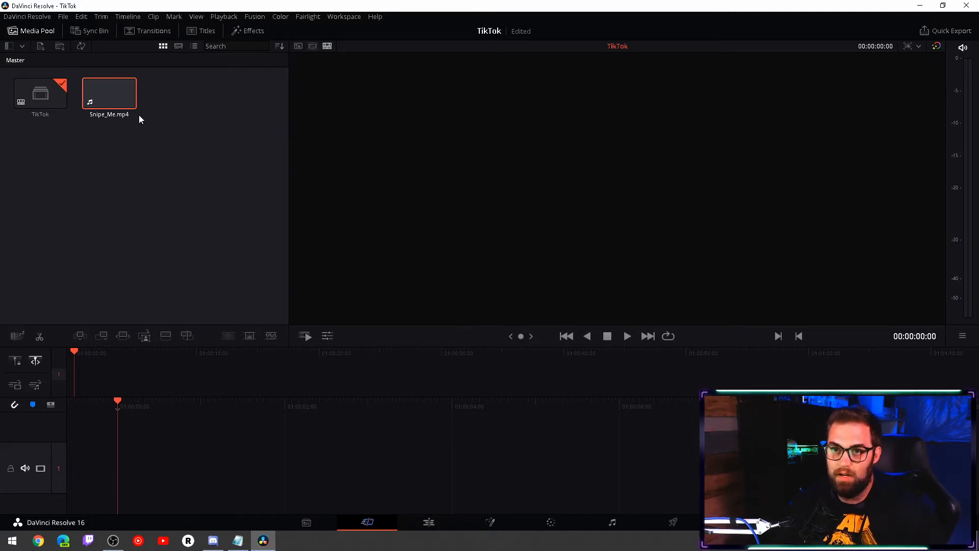
- On the Edit page, place Snipe_Me.mp4 at the start of the Video 1 track and move the playhead to 01:00:03:06
drag(120, 97, 127, 163)
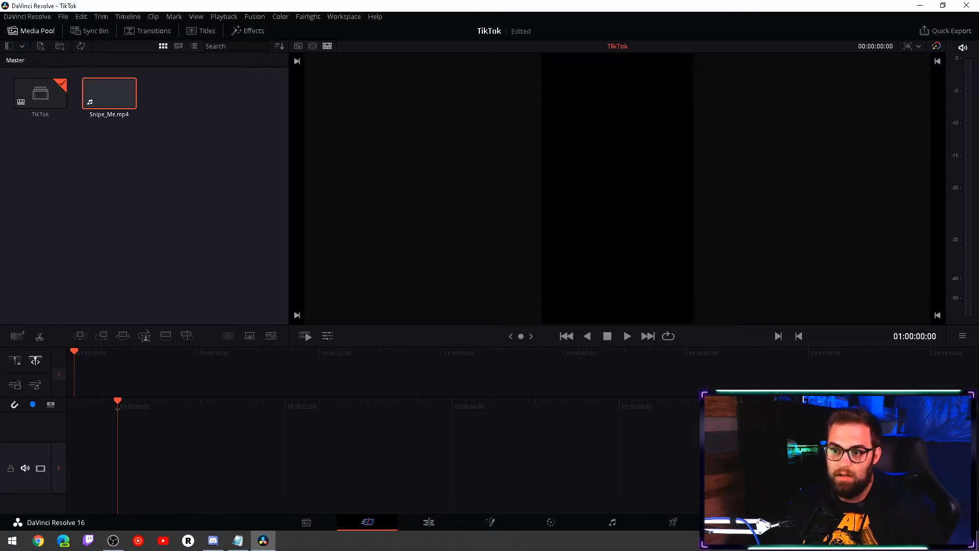
click(368, 526)
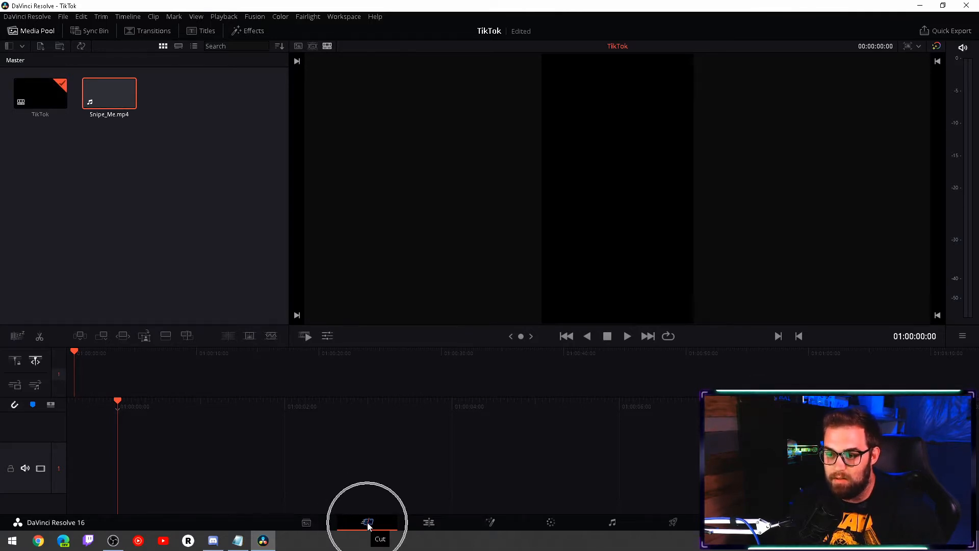
click(424, 526)
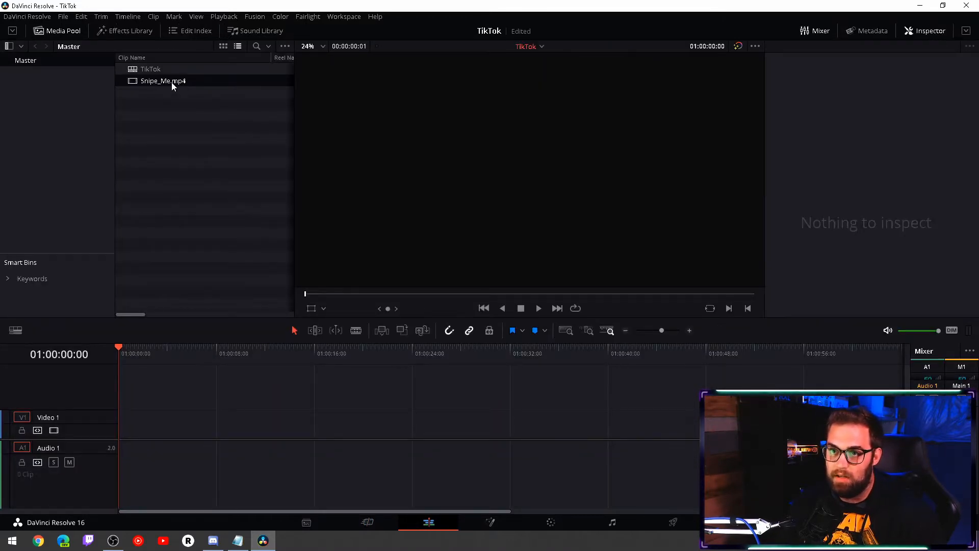
mouse_move(172, 85)
mouse_down()
mouse_move(247, 139)
mouse_move(149, 416)
mouse_move(120, 424)
mouse_up()
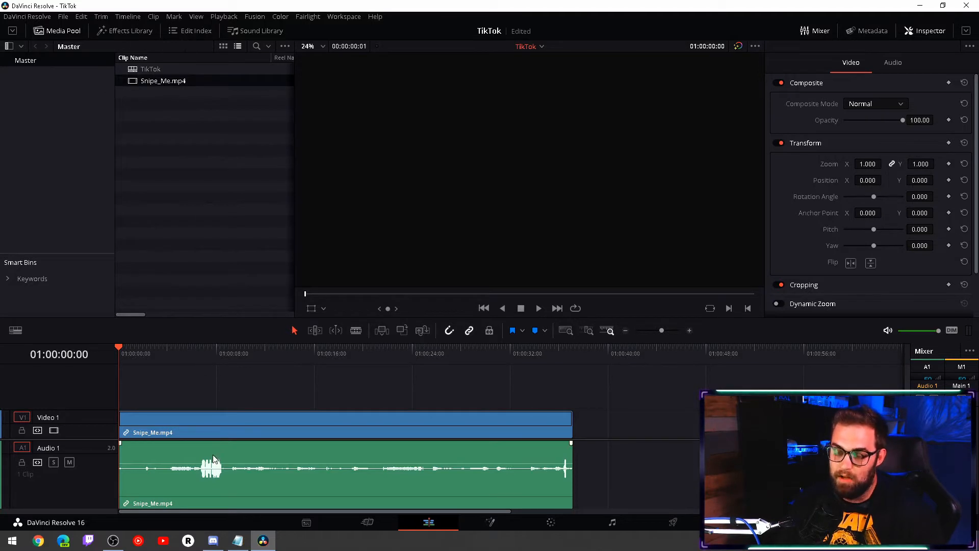
click(158, 349)
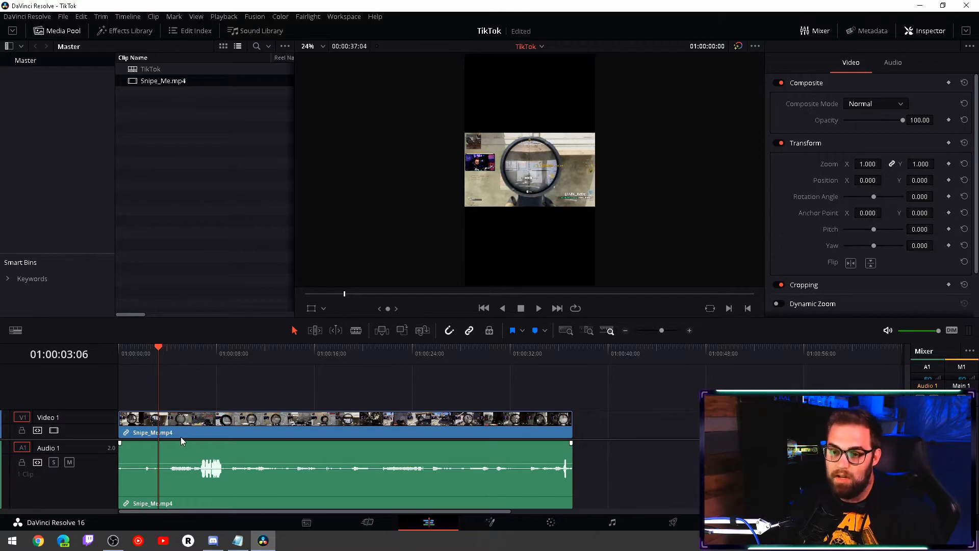
- Split the Snipe_Me.mp4 clip and its audio at 01:00:06:02, then return to the selection tool
click(182, 424)
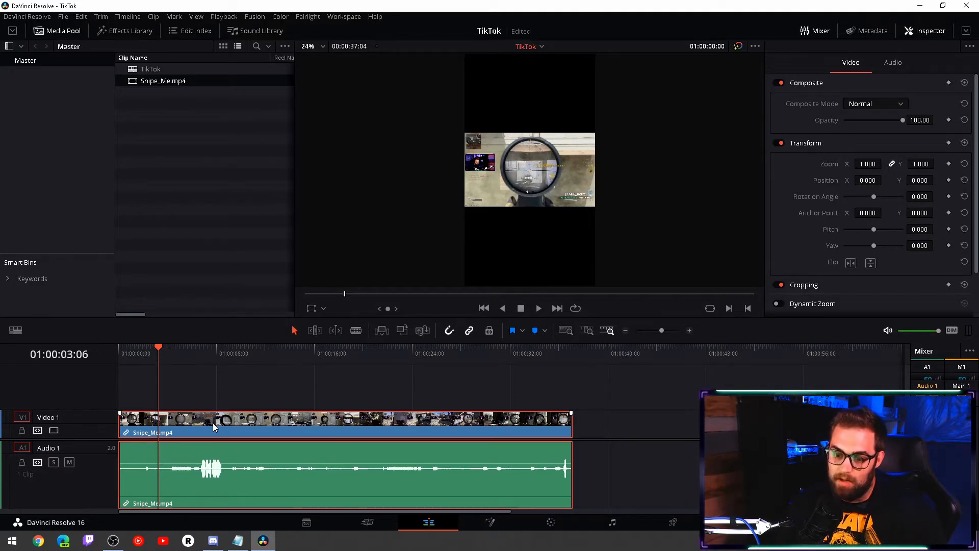
key(b)
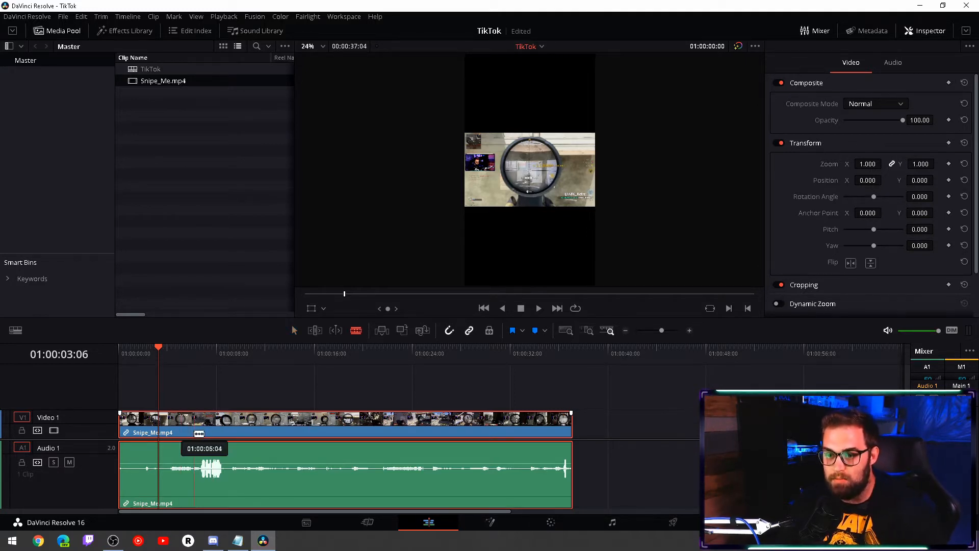
click(194, 424)
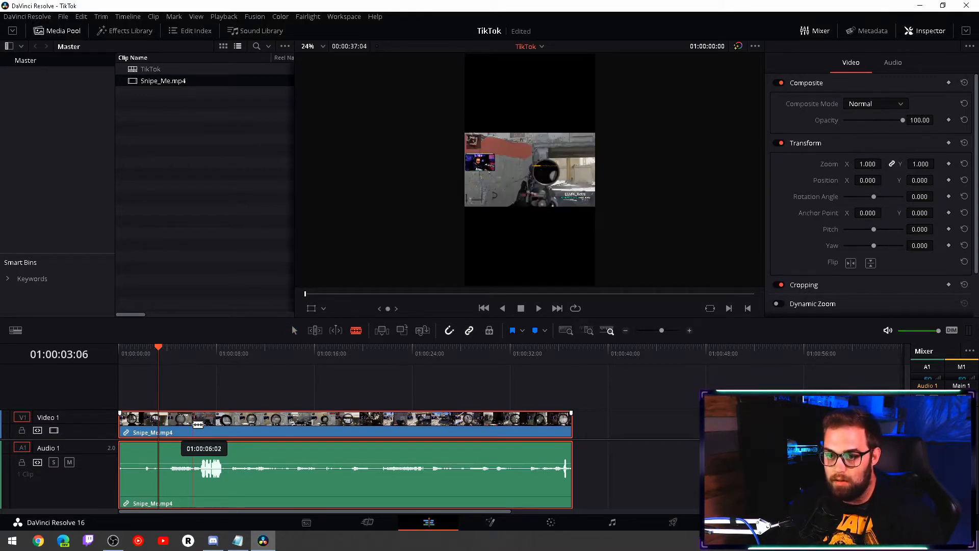
click(194, 424)
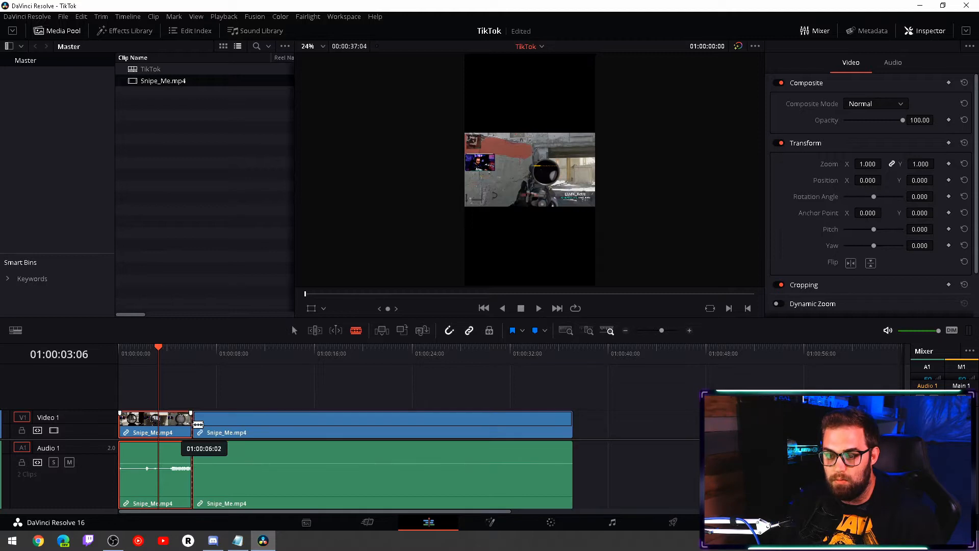
key(a)
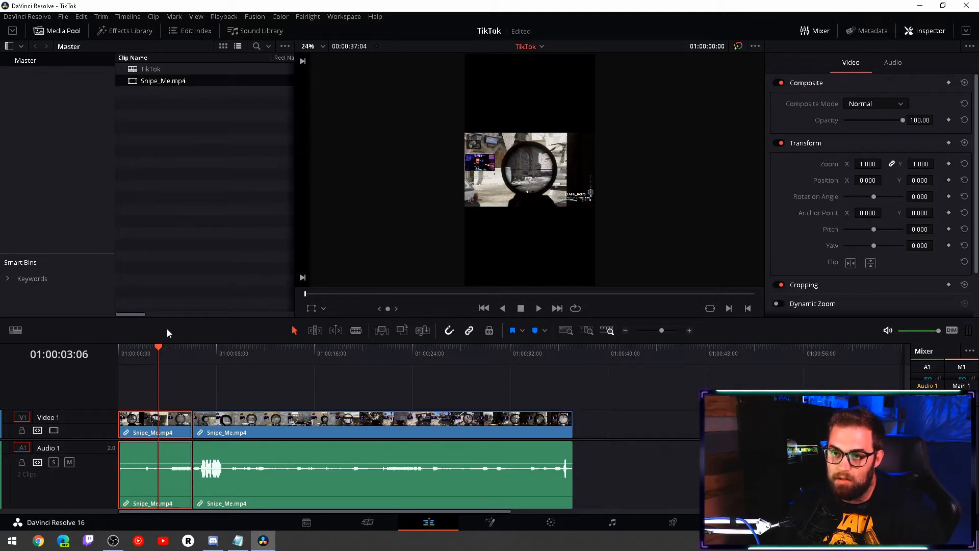
- Select both parts of the split clip and duplicate them onto new Video 2 and Video 3 tracks directly above
click(155, 215)
click(200, 388)
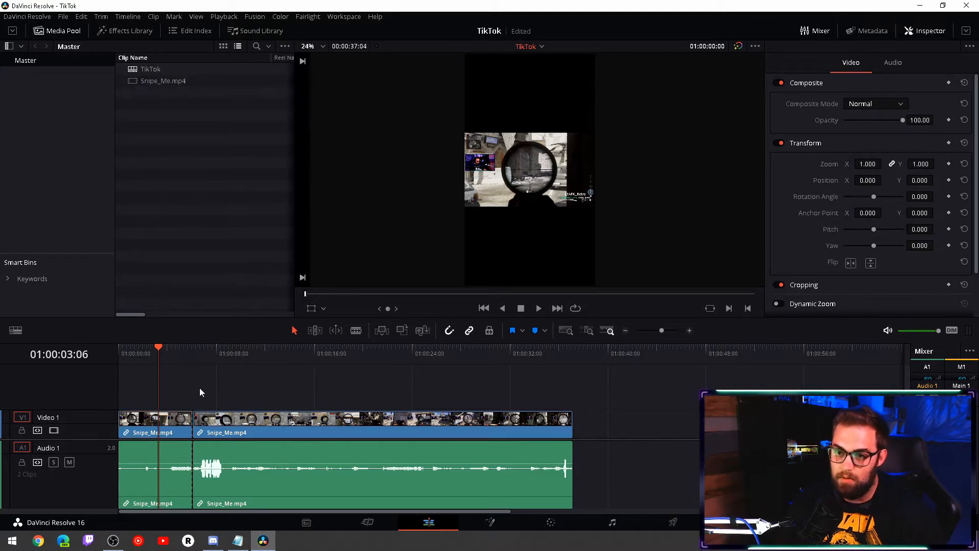
drag(168, 382, 223, 426)
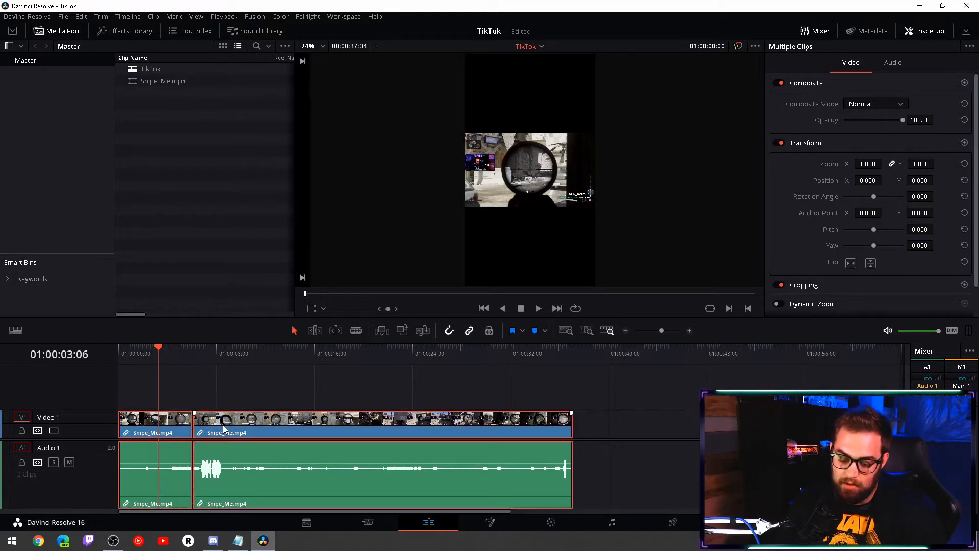
drag(177, 388, 215, 424)
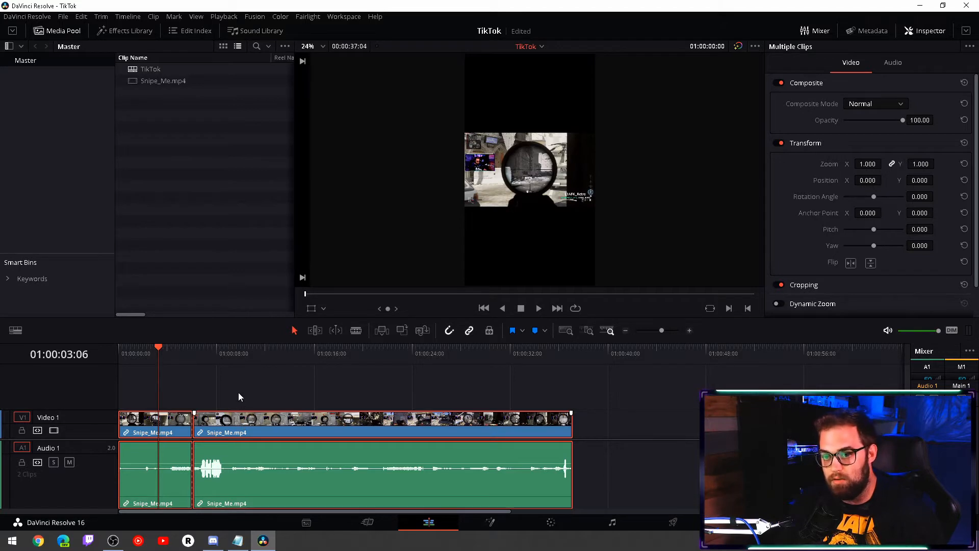
drag(238, 393, 238, 387)
drag(238, 389, 221, 370)
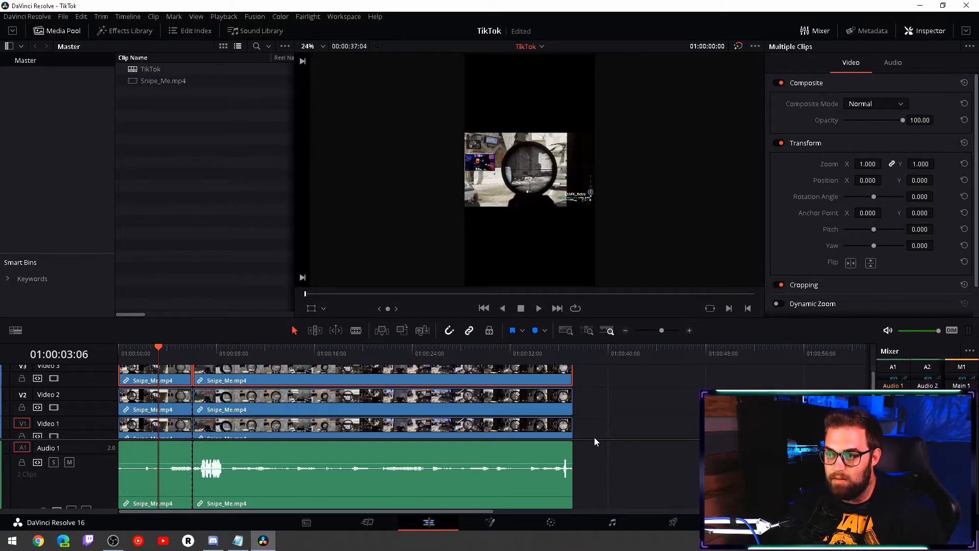
- Enlarge the timeline's video track area and rename the Video 1 track as Background
drag(595, 437, 597, 469)
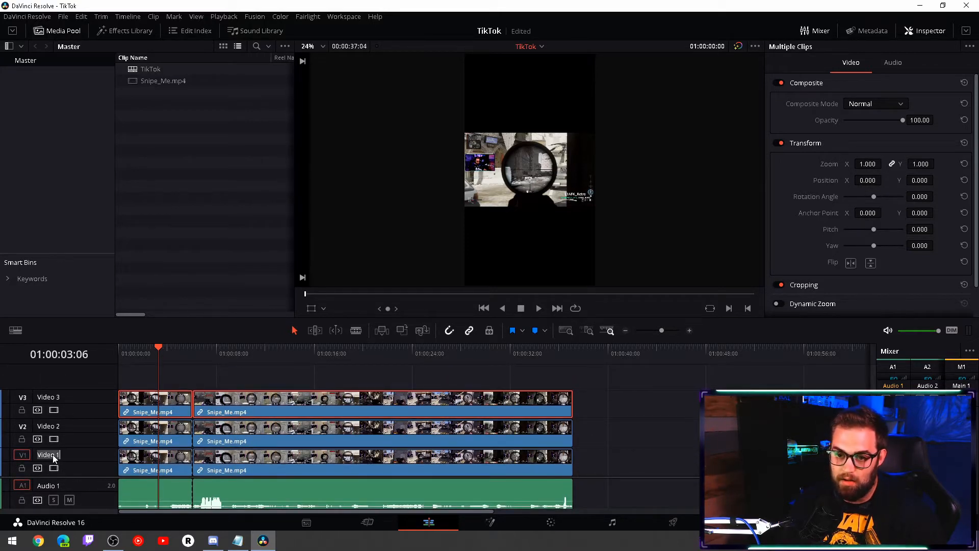
text(B)
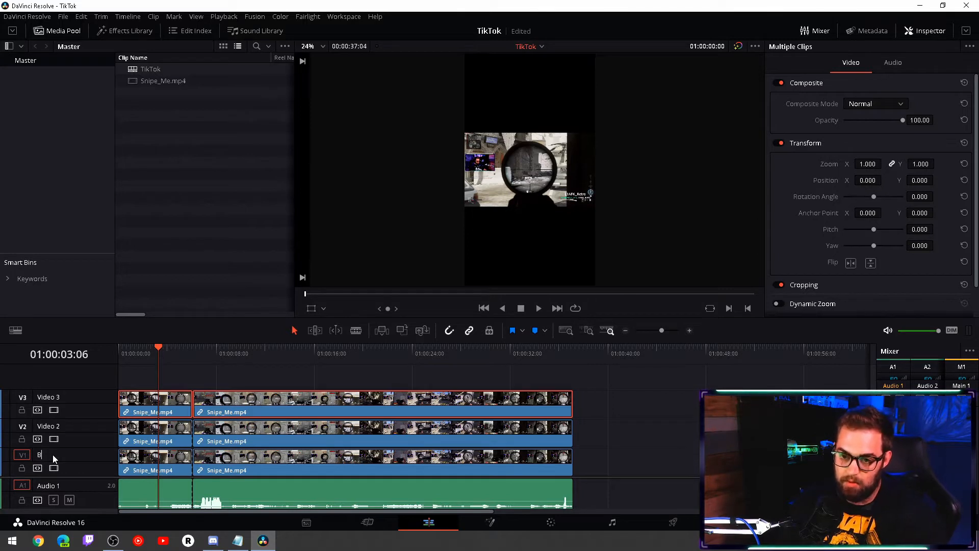
text(ackground)
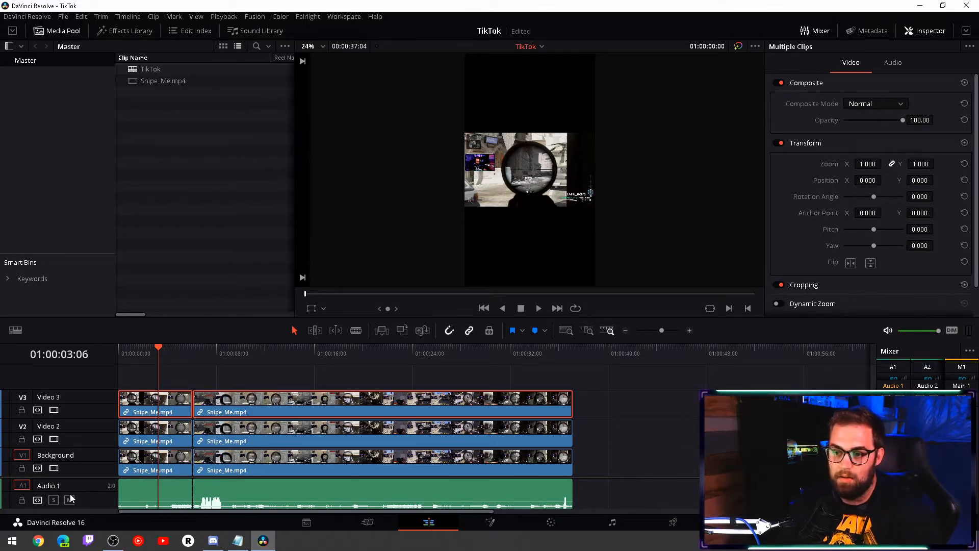
- Rename the Video 2 track as Main and the Video 3 track as Face
double_click(52, 426)
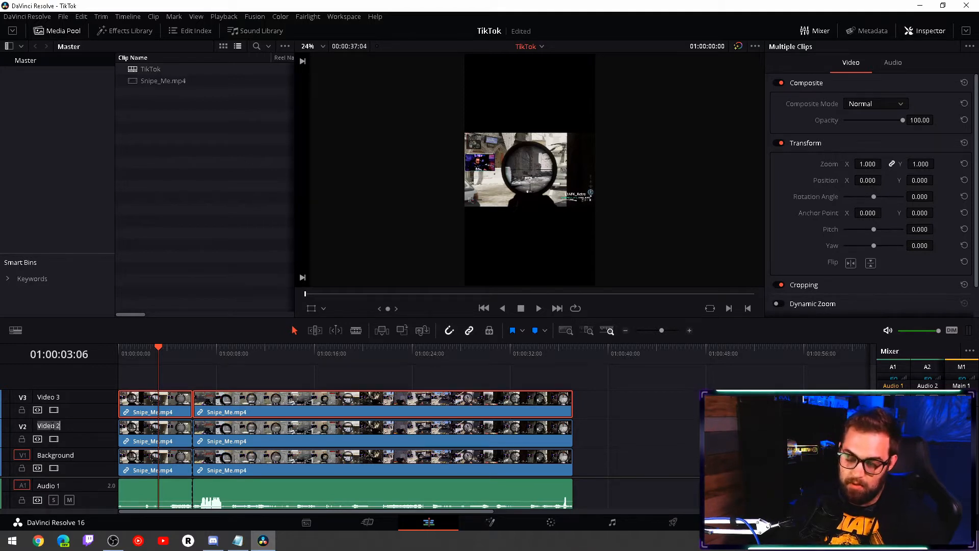
text(Main)
key(Return)
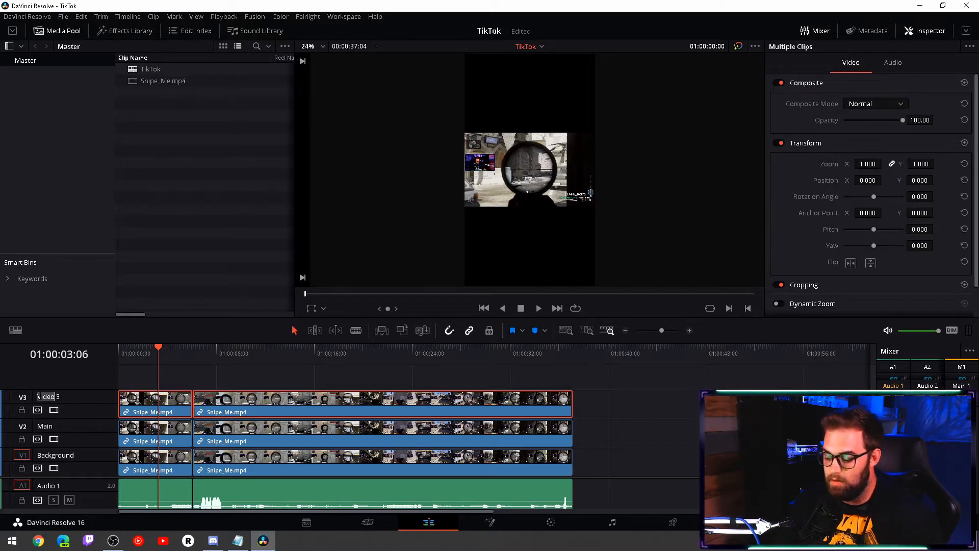
double_click(48, 396)
text(F)
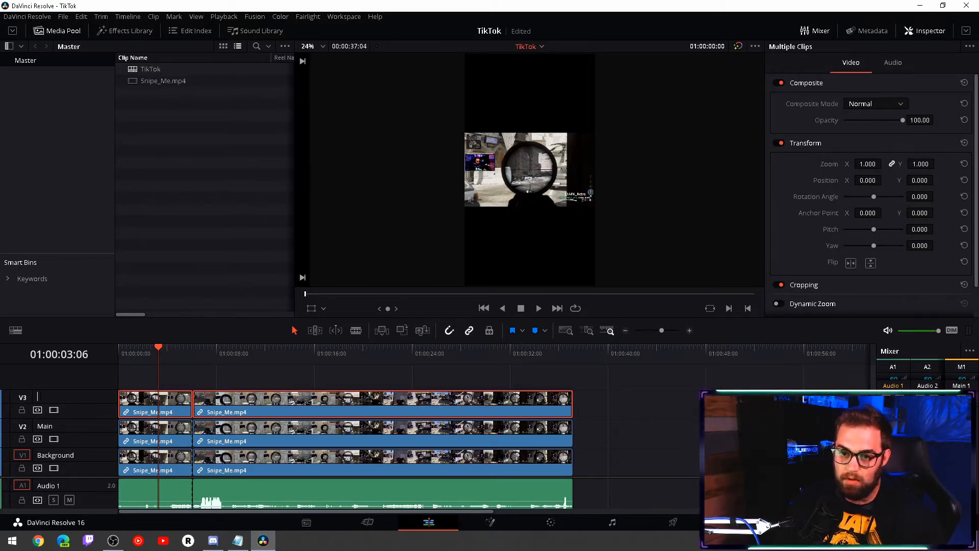
text(acv)
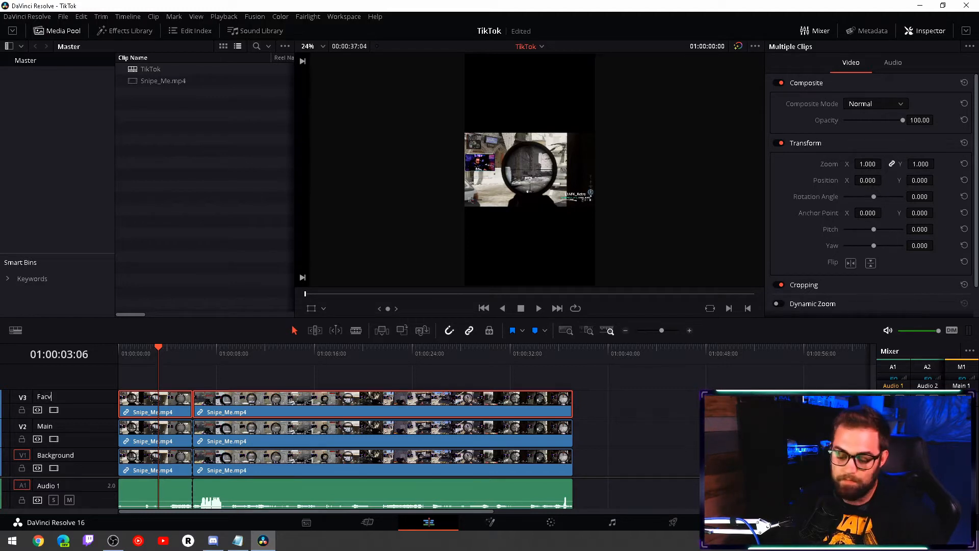
click(674, 384)
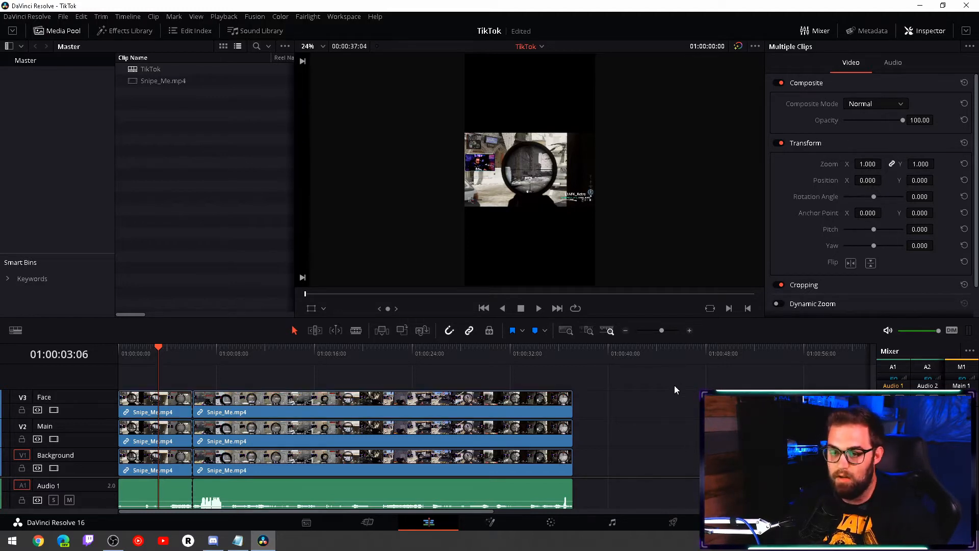
- Set the zoom of the first clip on the Background track to 3.25 on both axes
click(172, 469)
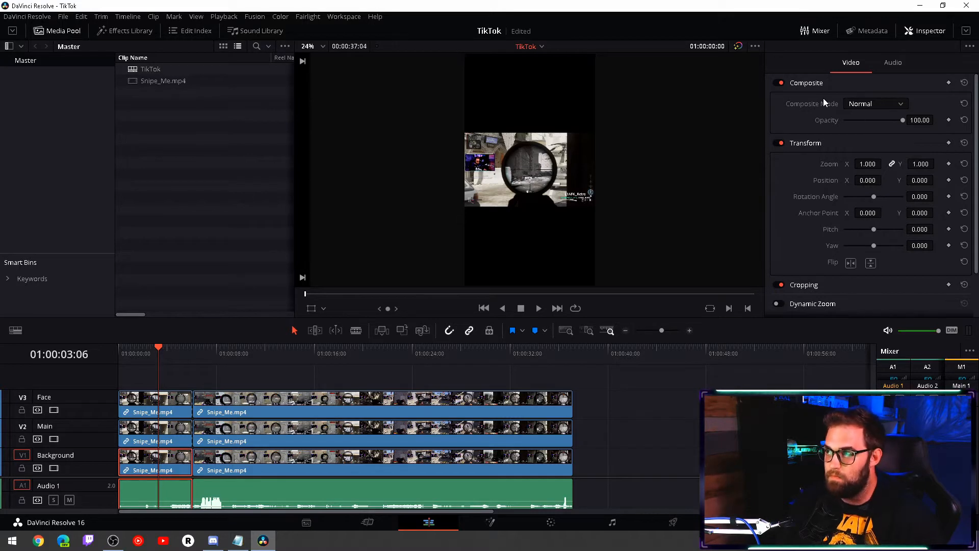
click(923, 32)
click(922, 32)
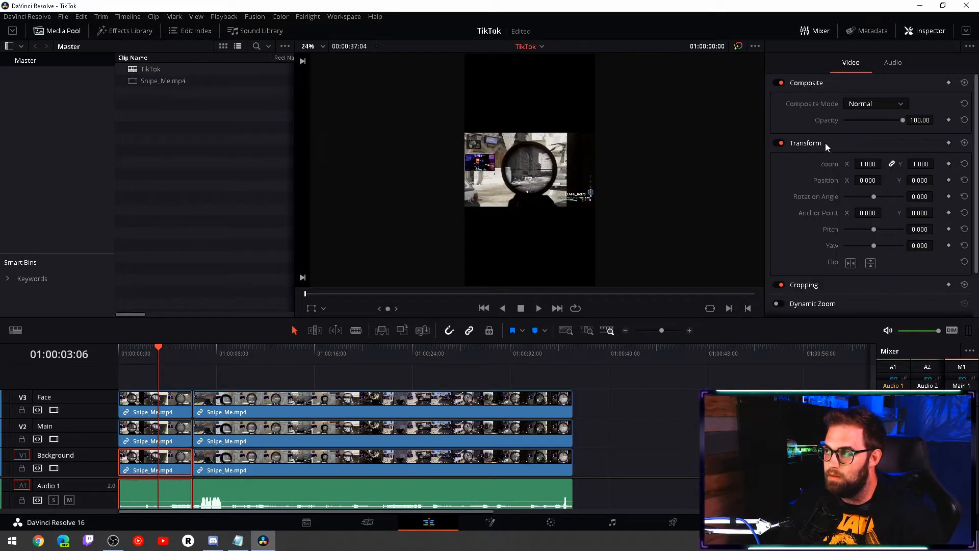
click(864, 164)
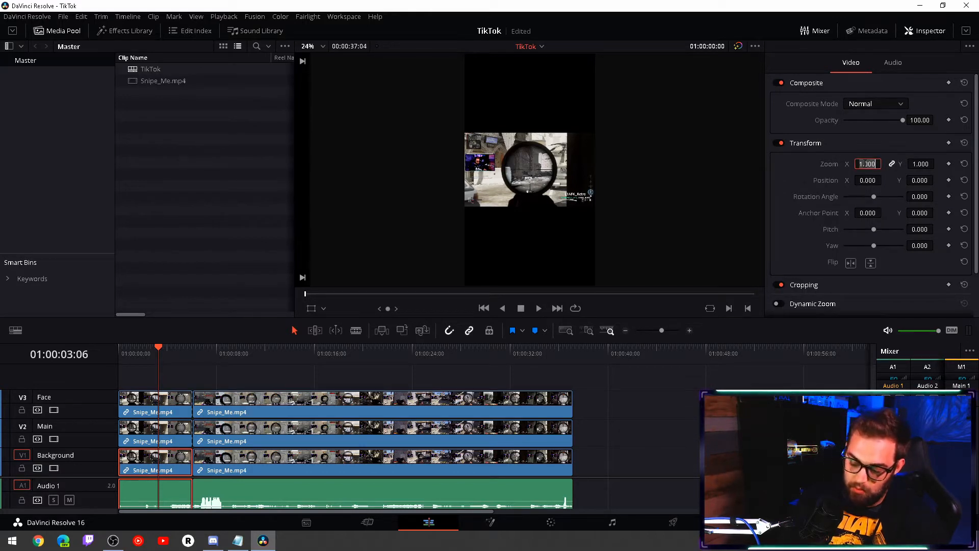
text(3.25)
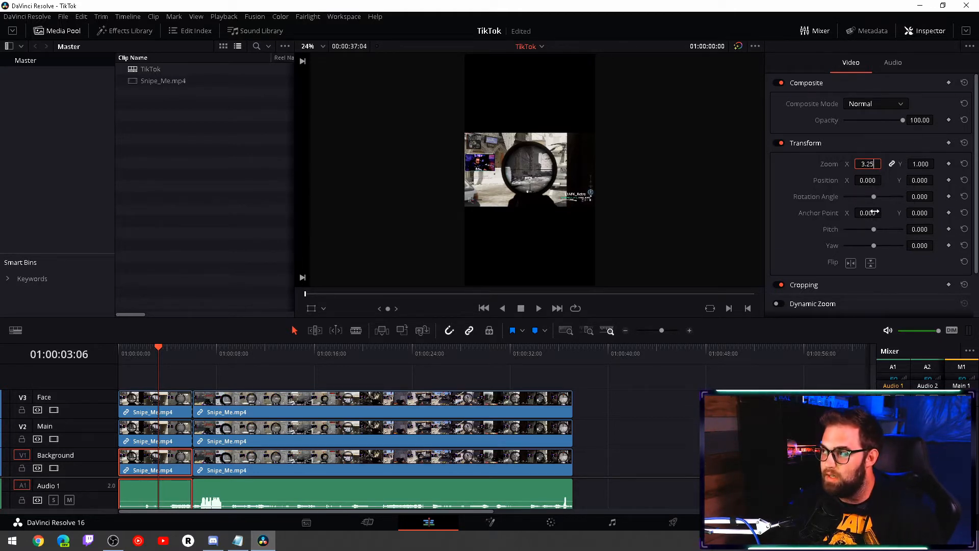
key(Return)
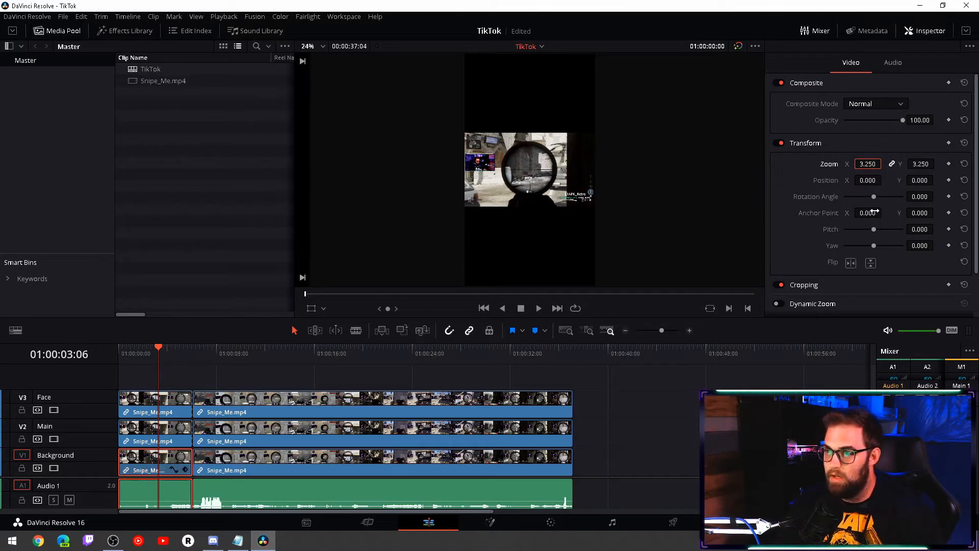
scroll(646, 210, down, 2)
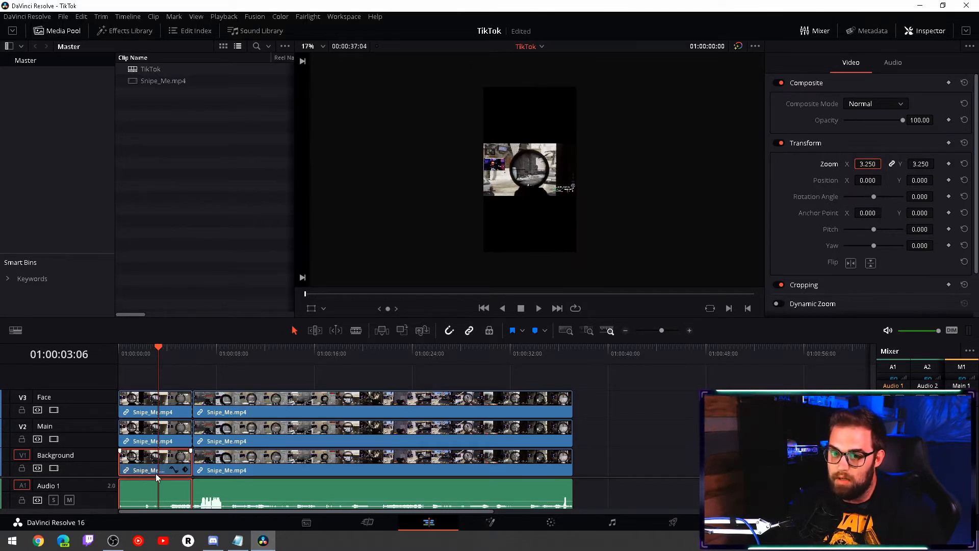
- Set the zoom of the first clip on the Main track to 1.5 on both axes
key(ctrl)
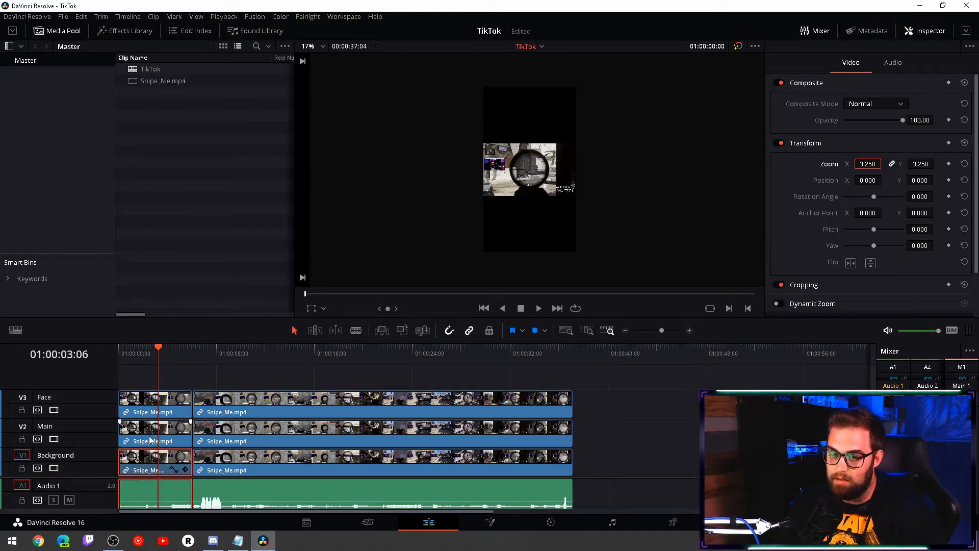
click(135, 433)
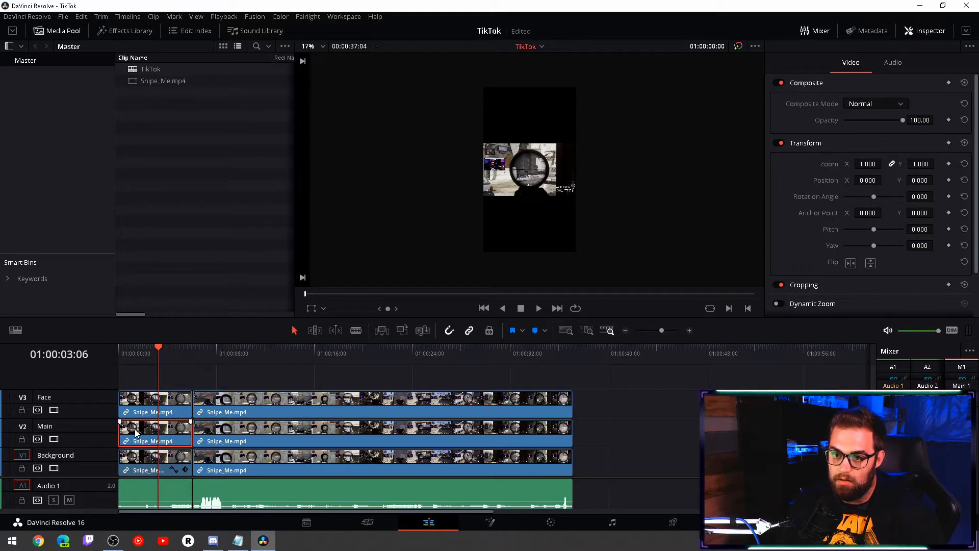
click(867, 164)
double_click(867, 164)
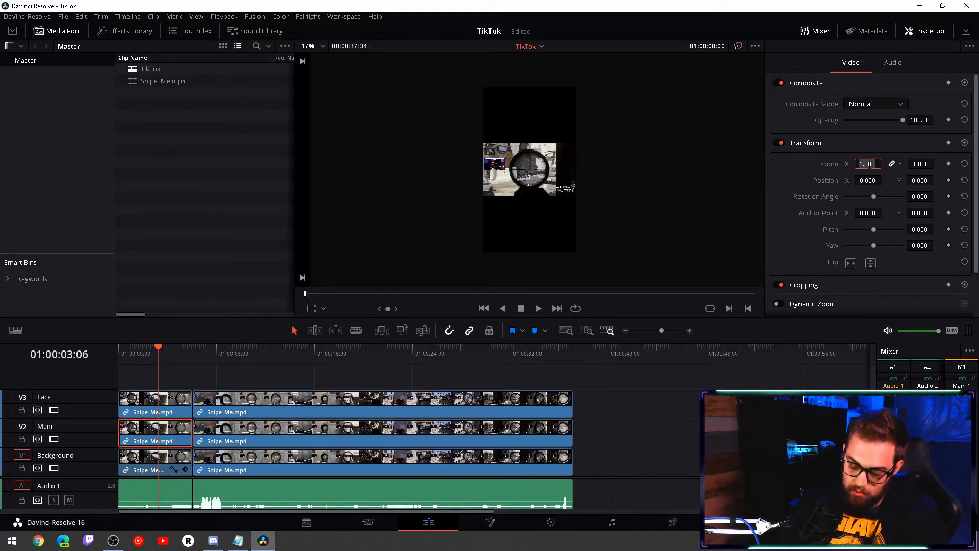
text(1.5)
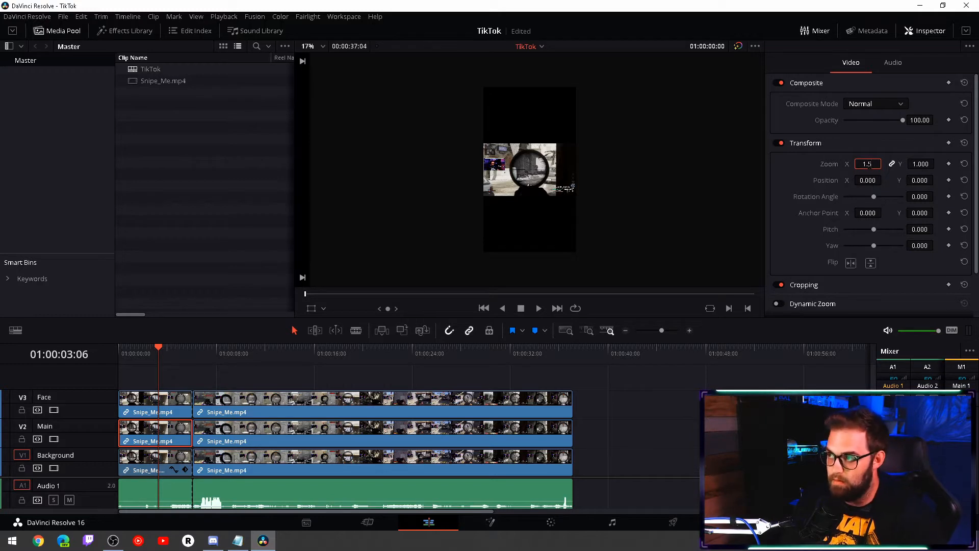
key(Return)
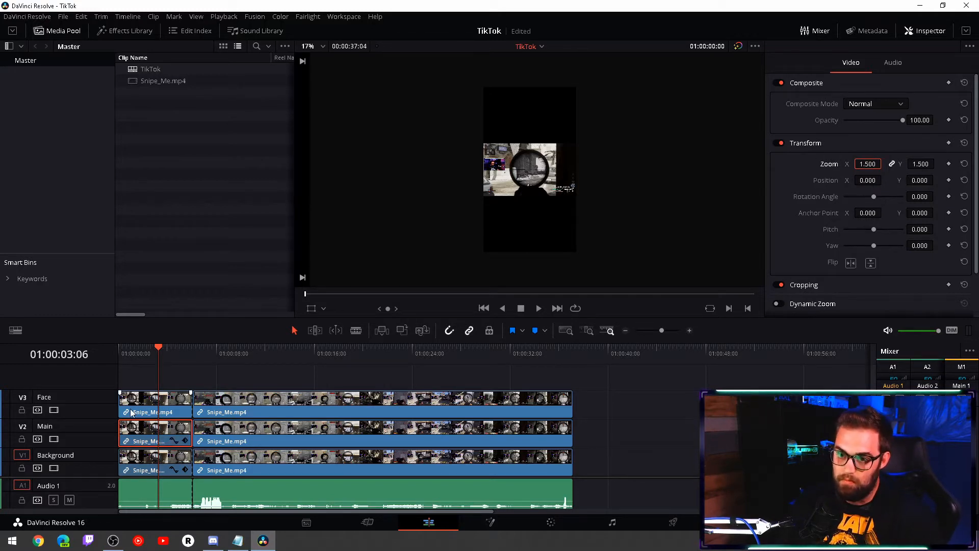
- Turn on the on-screen transform controls and move the Face track's first clip up to about X 154, Y 712, with the playhead at the timeline start
click(131, 412)
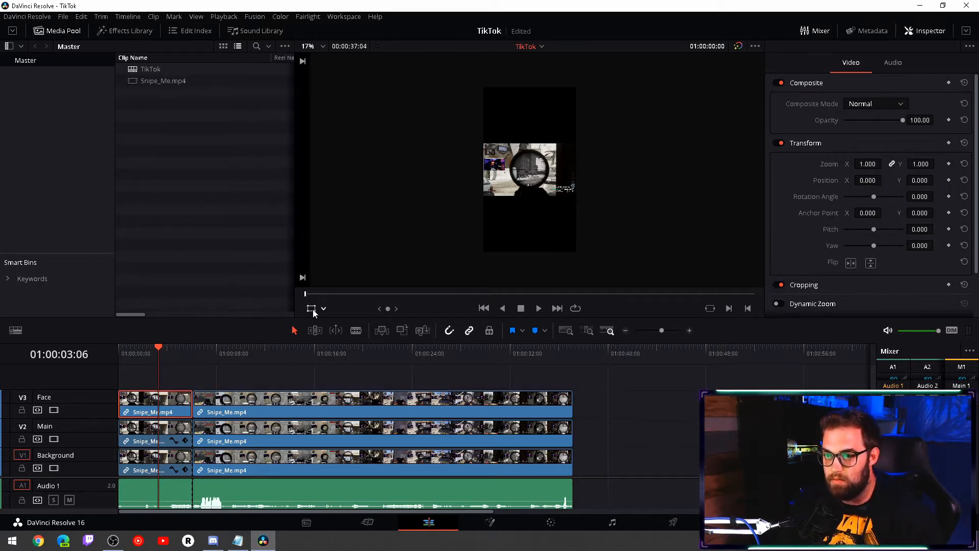
click(312, 309)
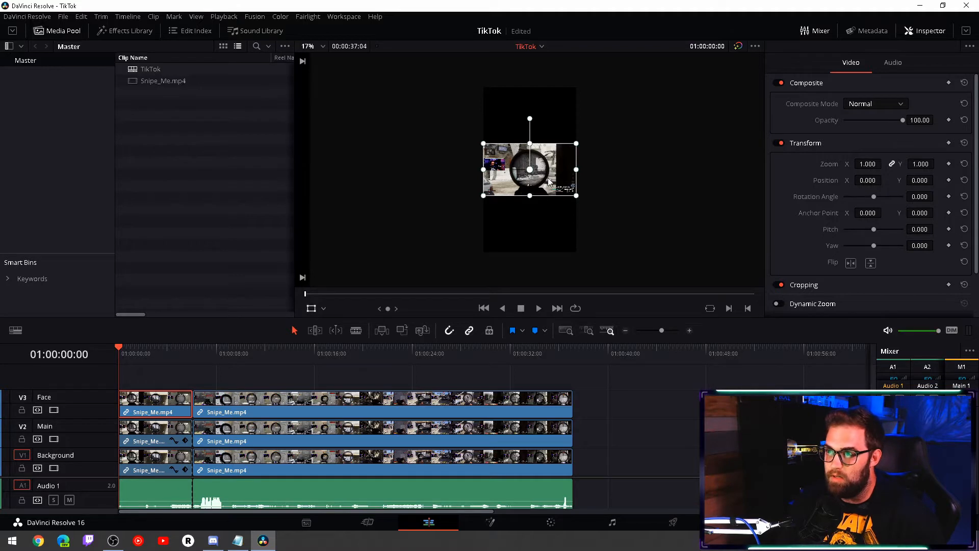
drag(551, 172, 562, 113)
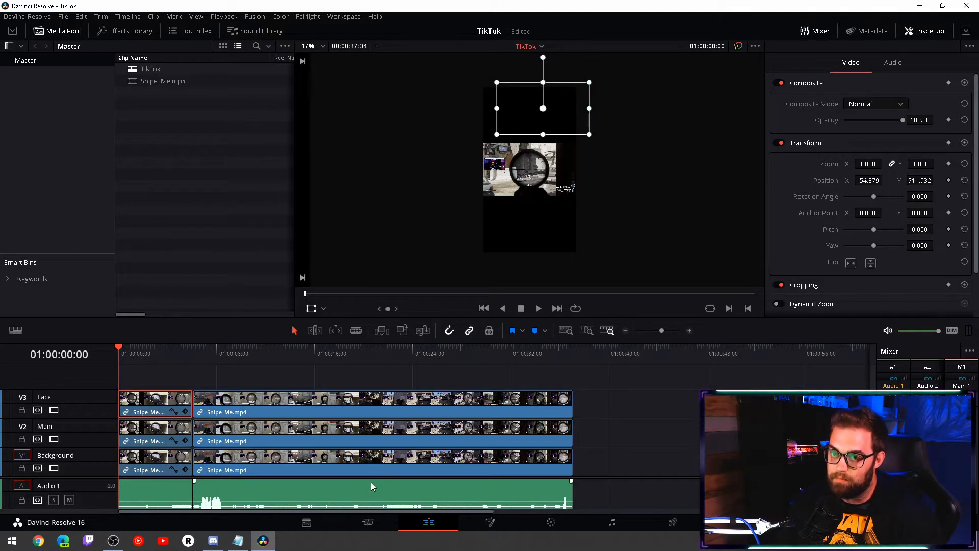
drag(134, 352, 115, 350)
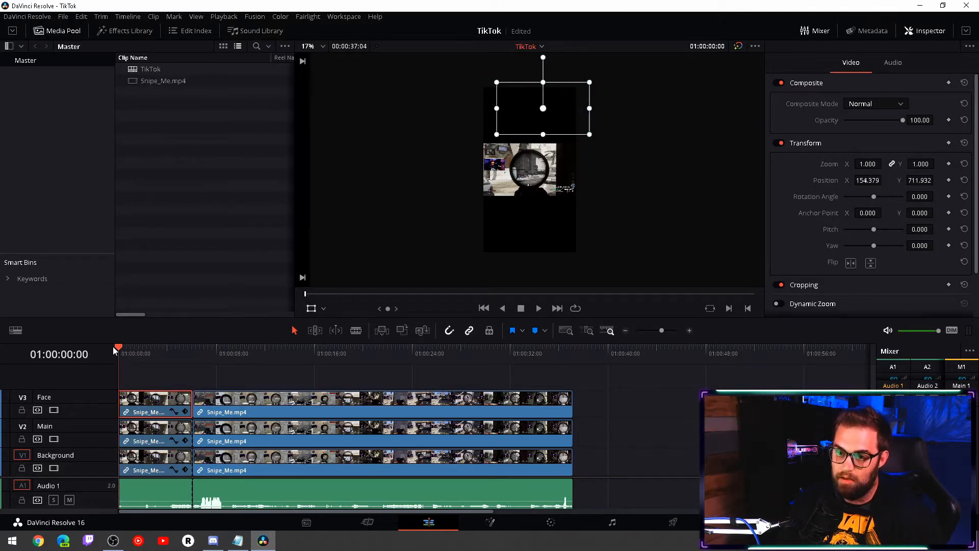
- Try a zoom of 2.5 on the Main track's first clip and reduce it to about 1.89 on both axes
click(148, 466)
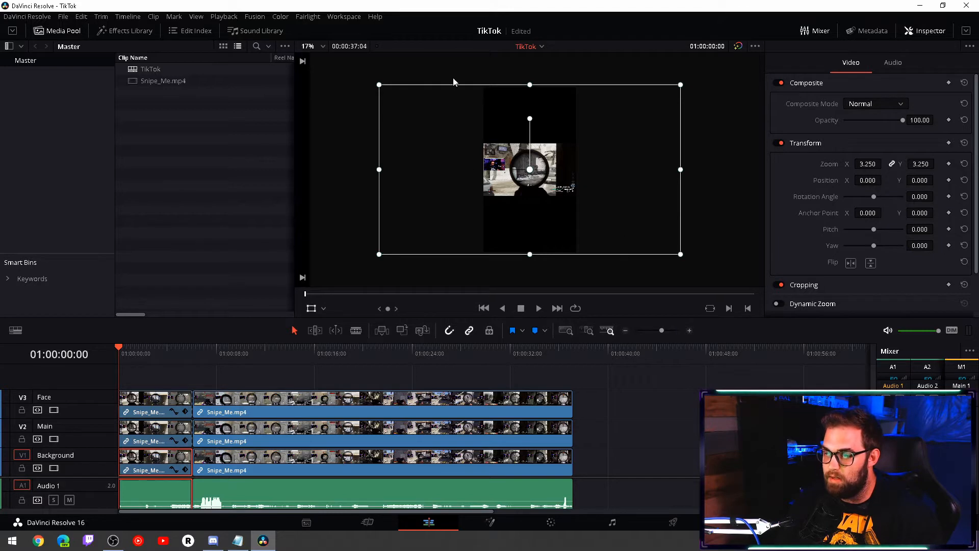
click(142, 432)
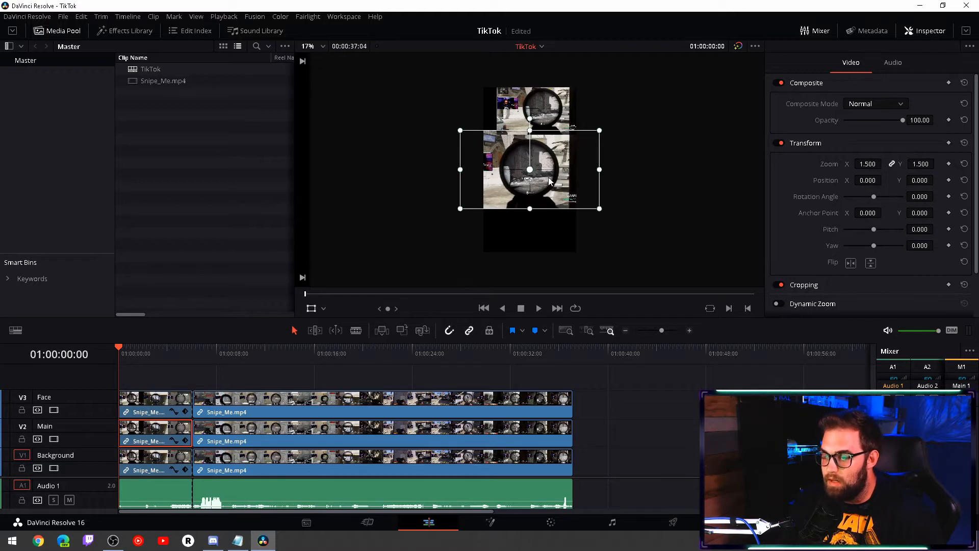
scroll(492, 173, up, 5)
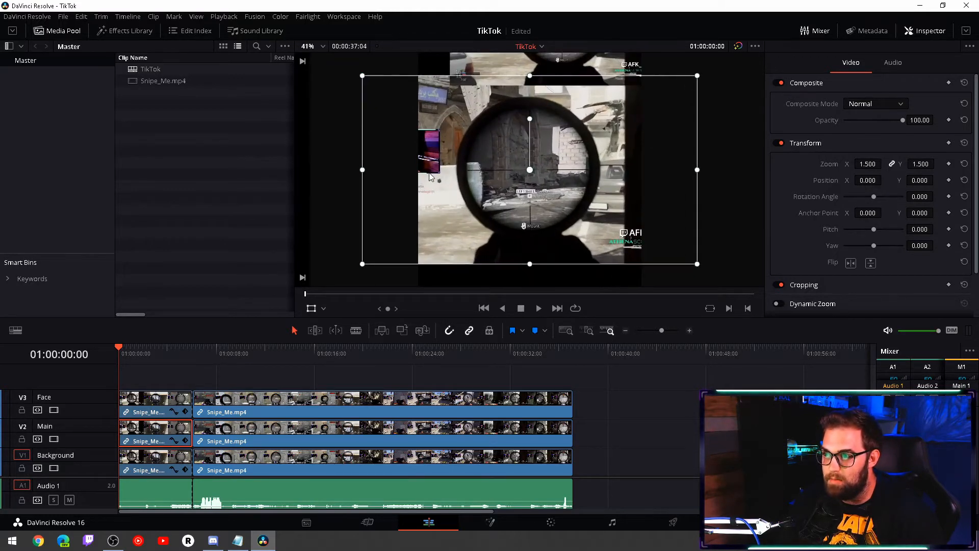
click(866, 164)
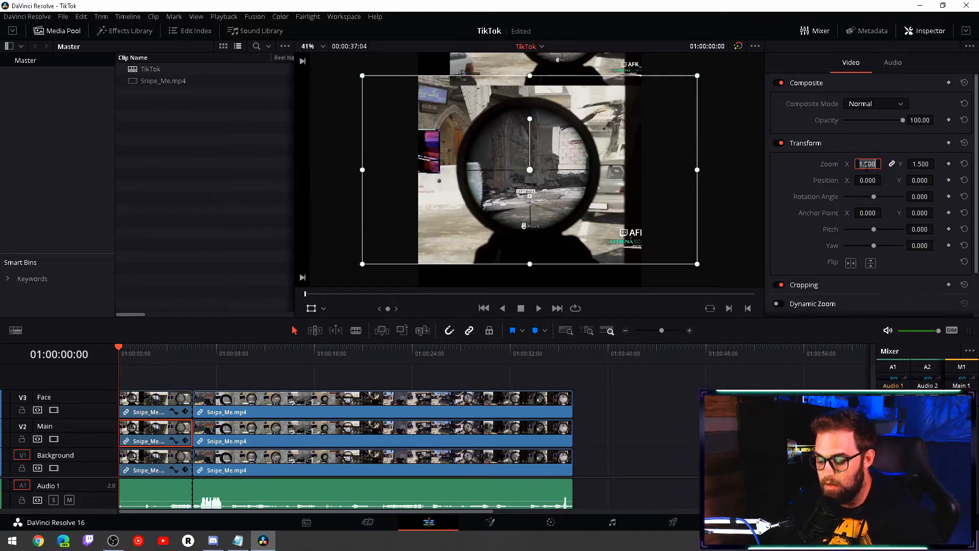
text(2.5)
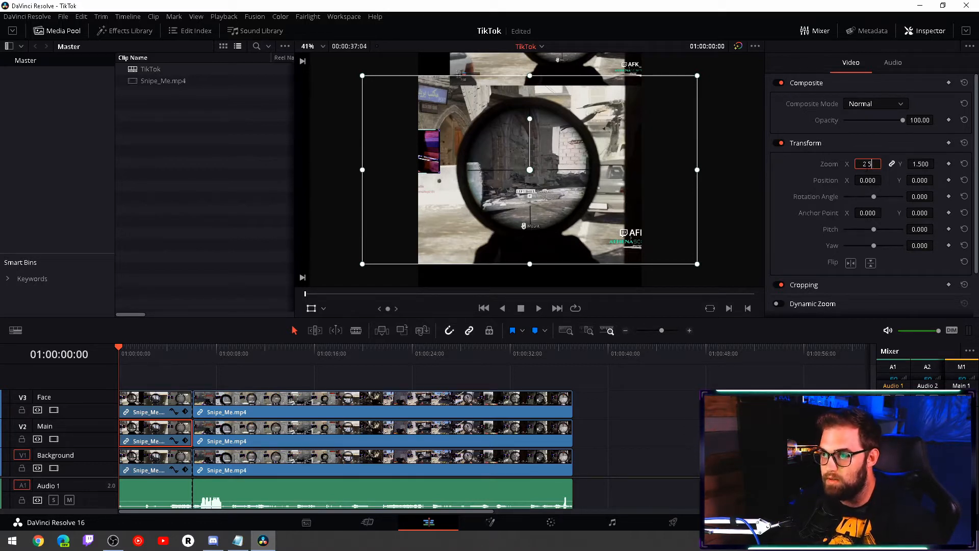
key(Return)
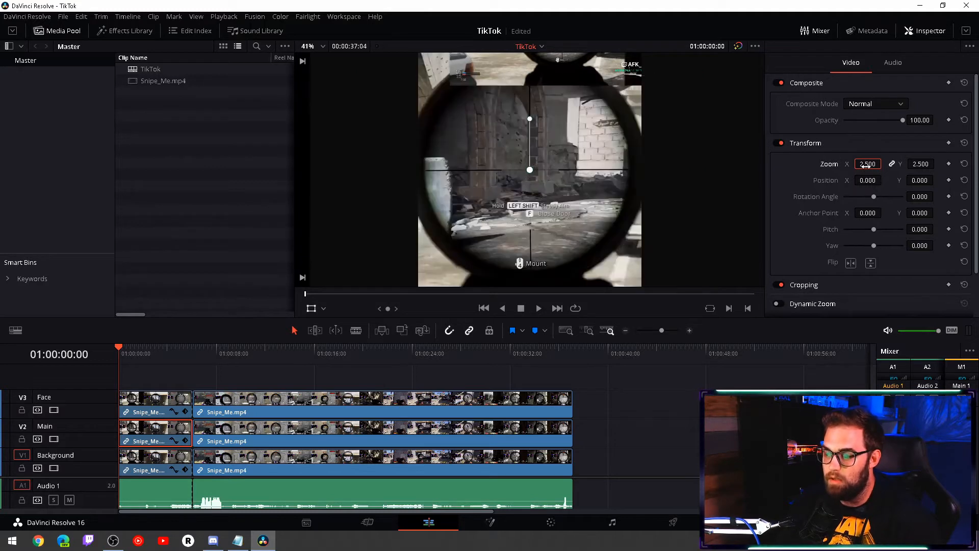
drag(865, 164, 834, 165)
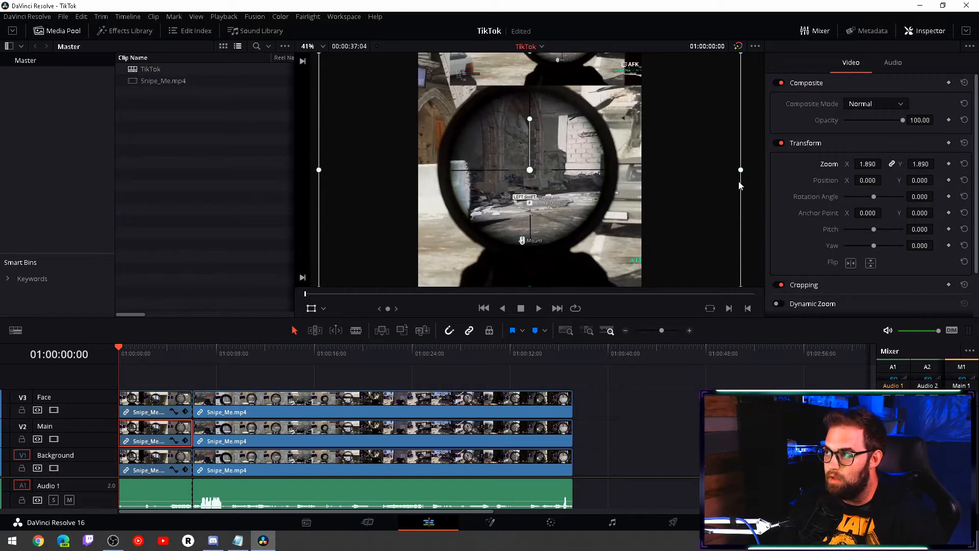
- Shift the Background track's first clip slightly sideways in the frame, to a horizontal position of about 13
scroll(740, 184, down, 4)
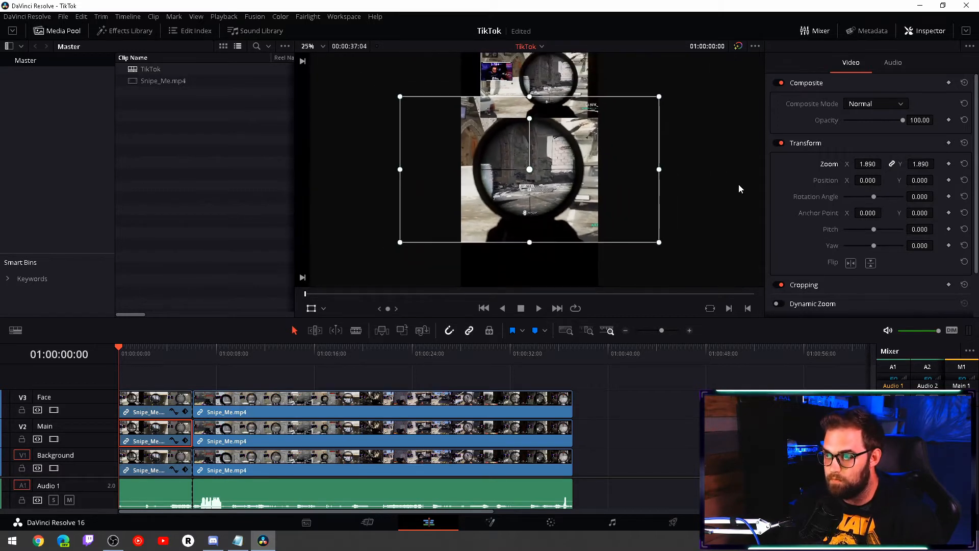
click(131, 466)
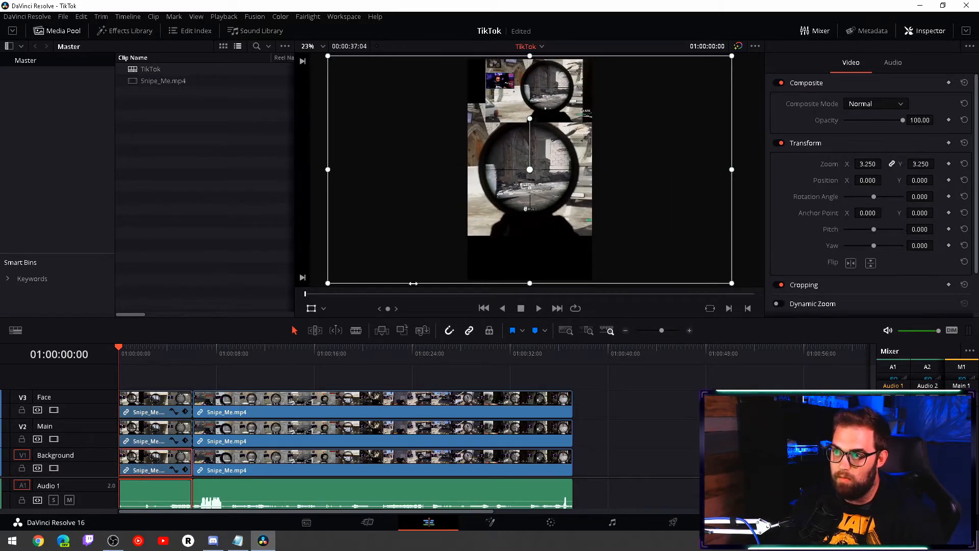
drag(679, 223, 680, 222)
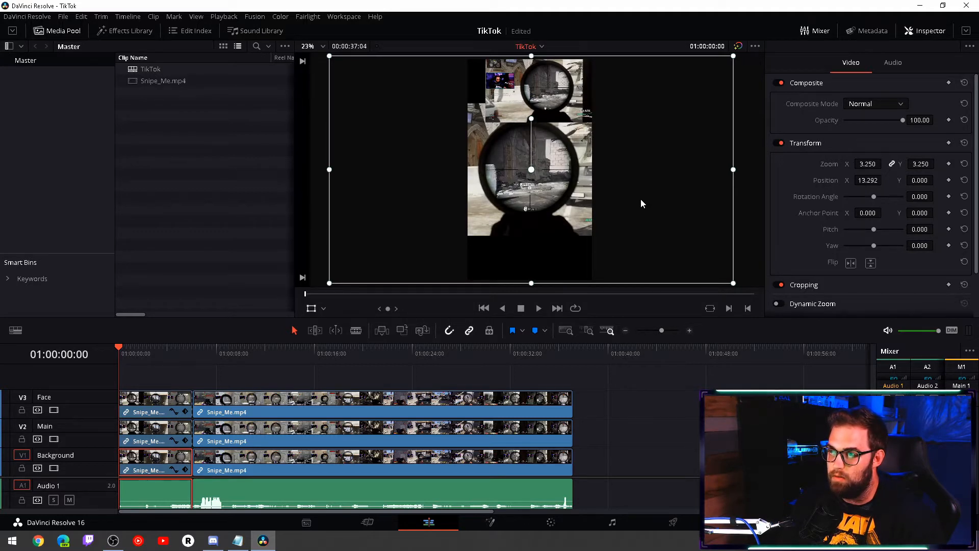
- Enlarge the Face track's first clip in the viewer to a zoom of about 2.44
click(156, 412)
scroll(528, 161, up, 5)
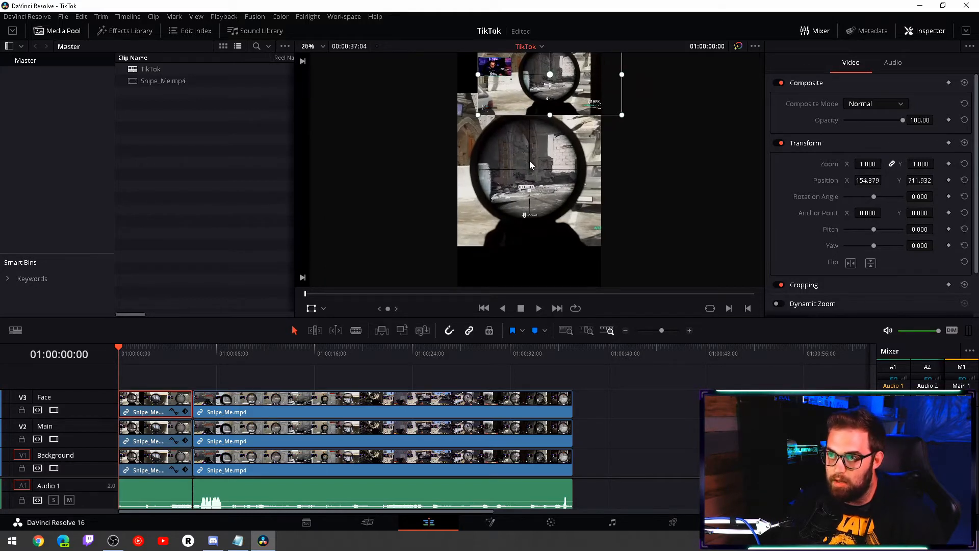
scroll(686, 129, down, 5)
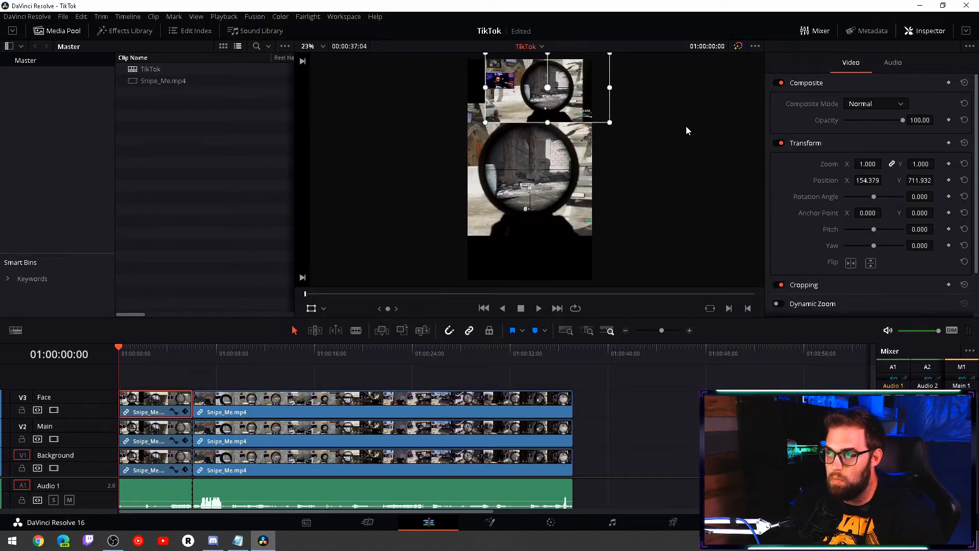
scroll(686, 126, down, 4)
scroll(686, 126, up, 9)
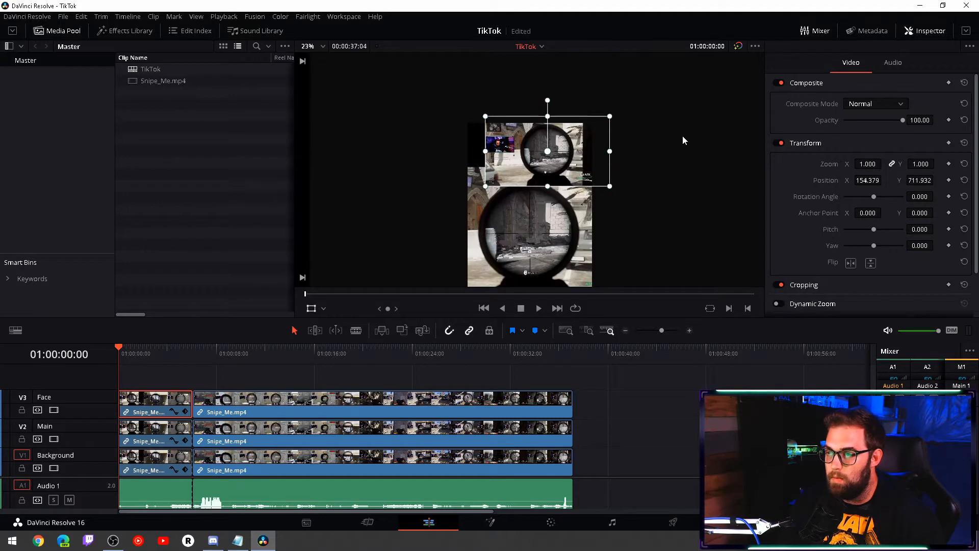
scroll(683, 136, up, 2)
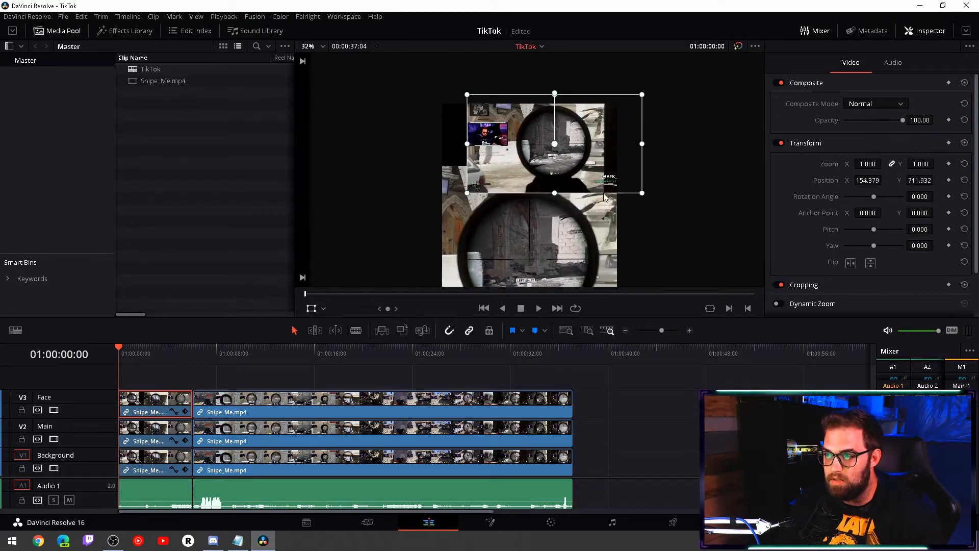
drag(642, 193, 766, 264)
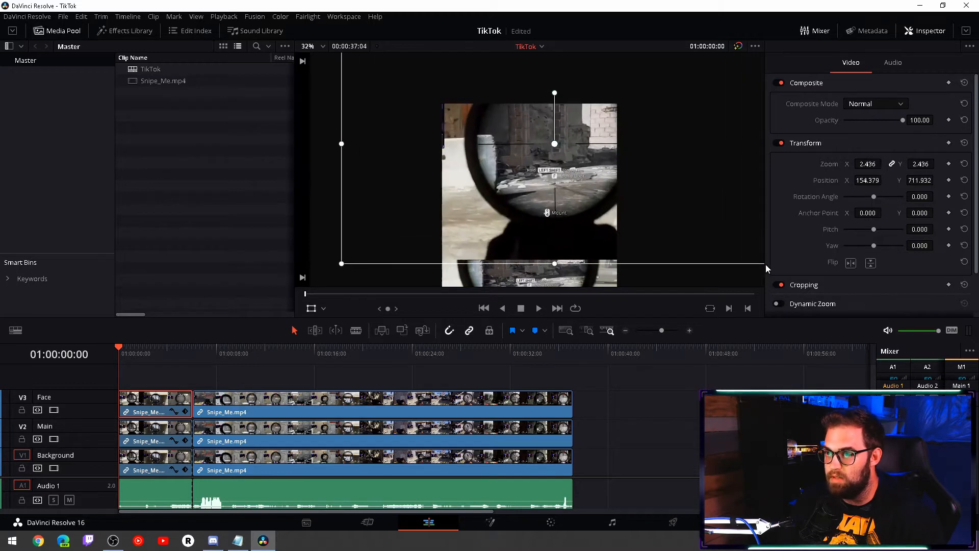
- Enlarge the Face track's first clip to a zoom of about 3.77 and position it at about X 1547, Y 491, webcam at the frame's top
drag(643, 191, 770, 210)
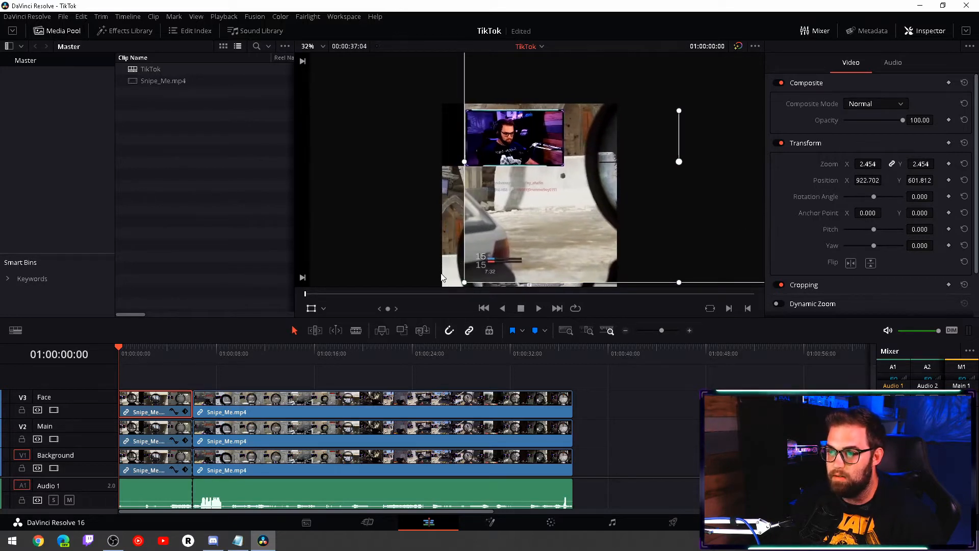
scroll(441, 276, down, 3)
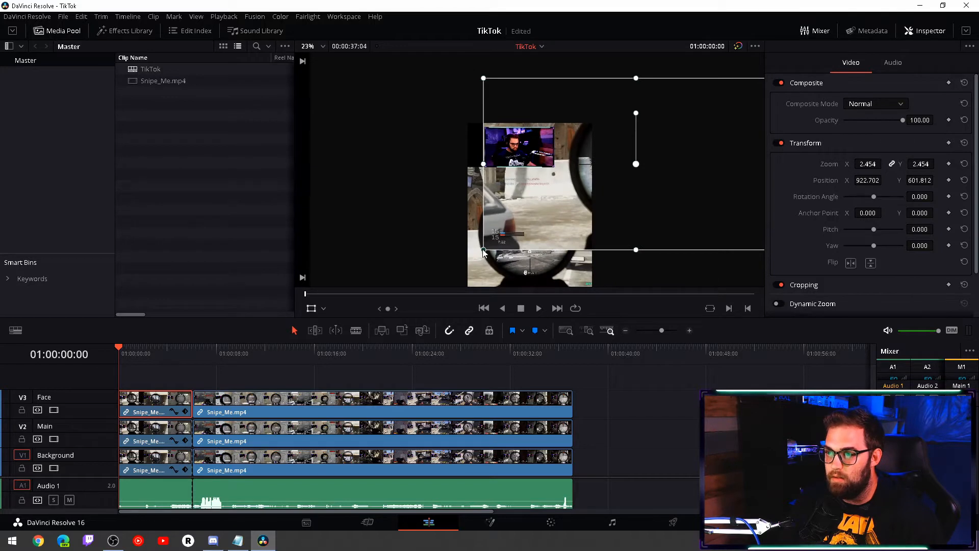
drag(483, 250, 399, 321)
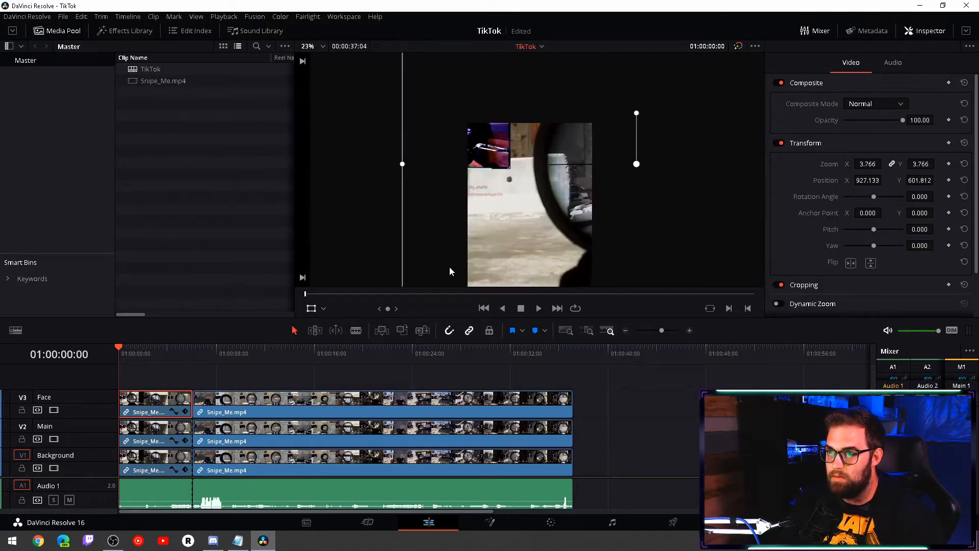
drag(450, 271, 481, 280)
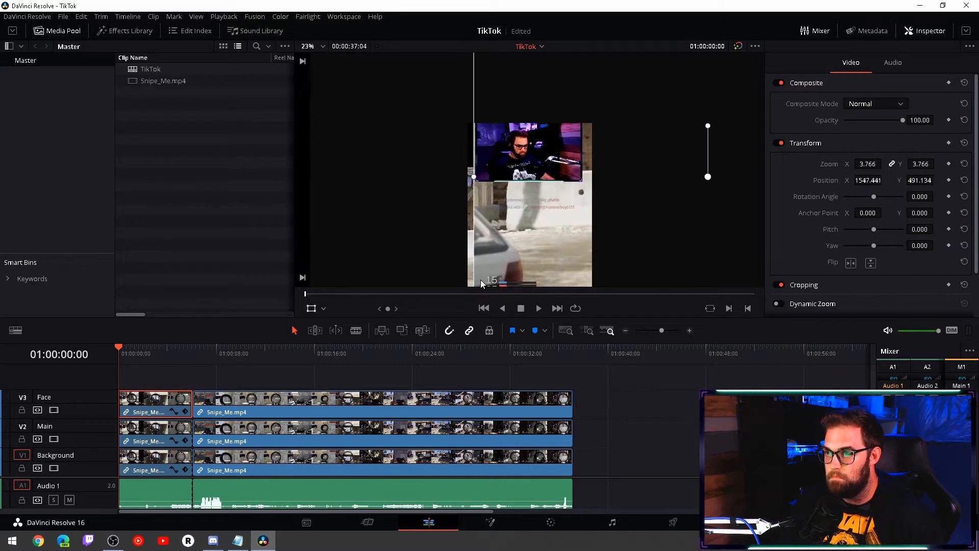
- Crop the Face track's first clip on all needed sides down to just the webcam rectangle
click(324, 308)
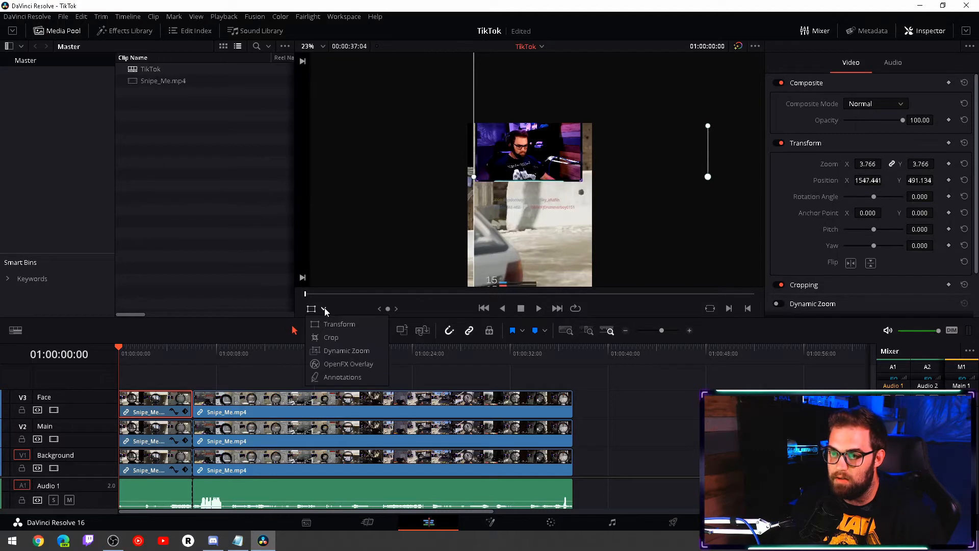
click(330, 337)
scroll(411, 244, down, 2)
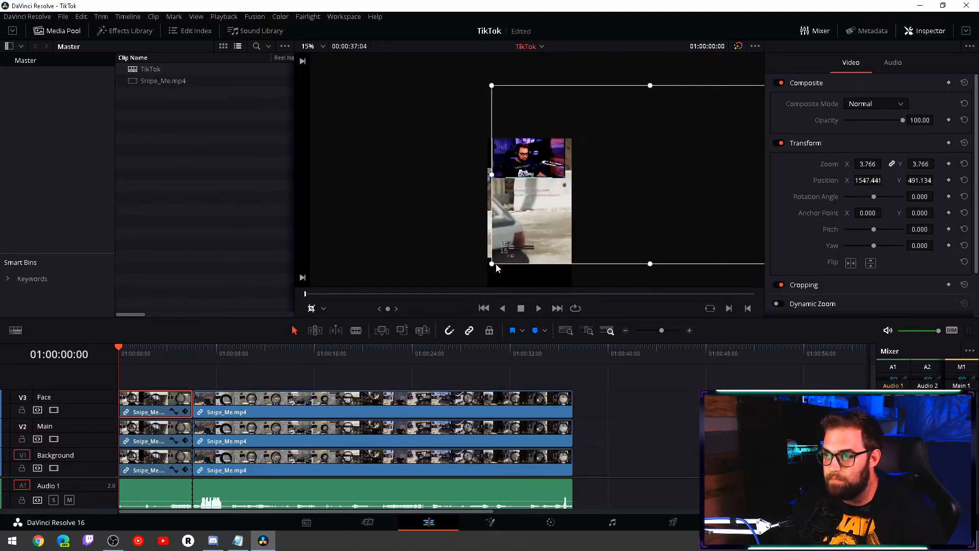
drag(497, 268, 488, 180)
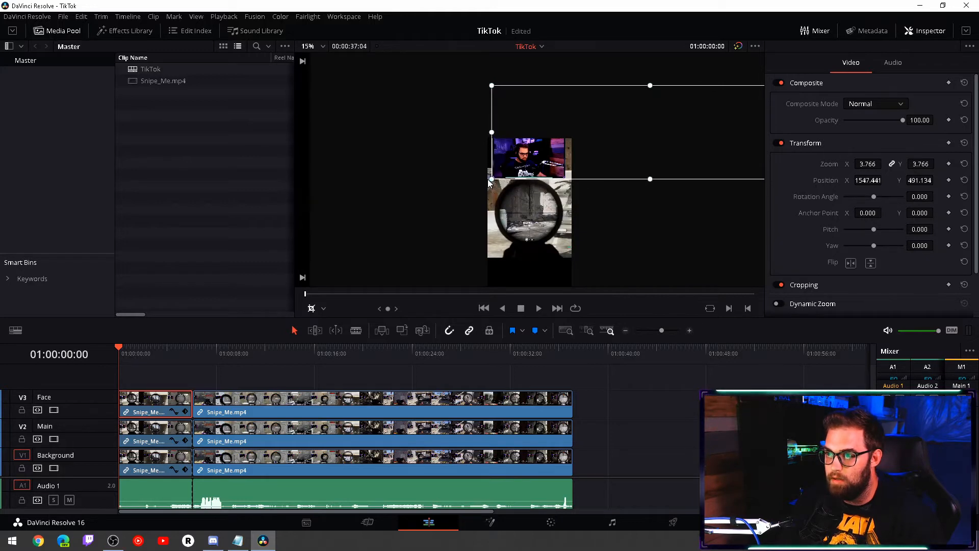
drag(494, 88, 494, 138)
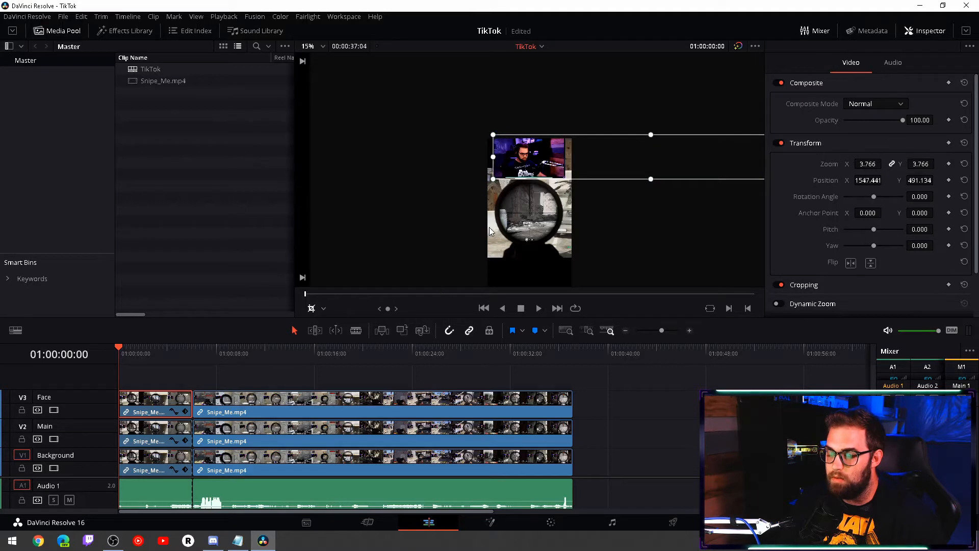
scroll(588, 220, right, 7)
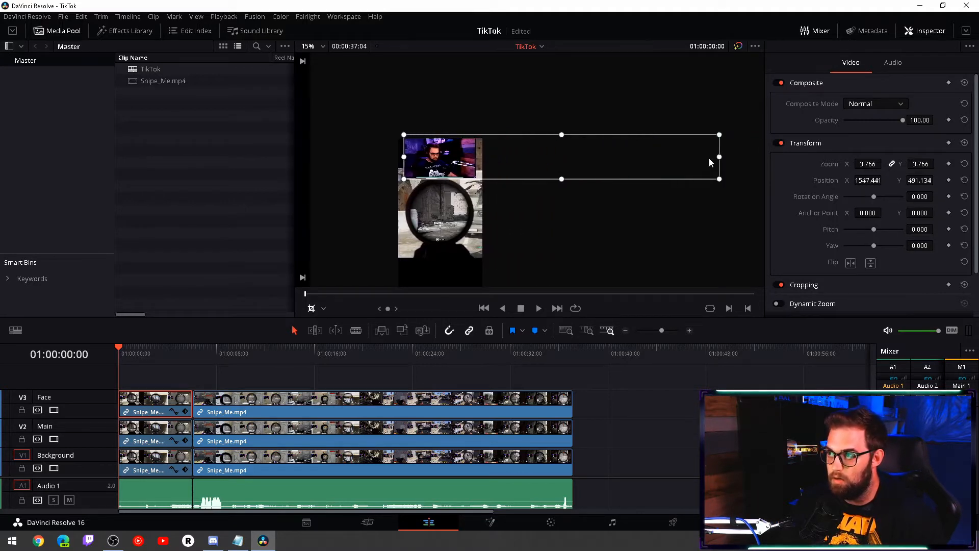
drag(720, 161, 475, 163)
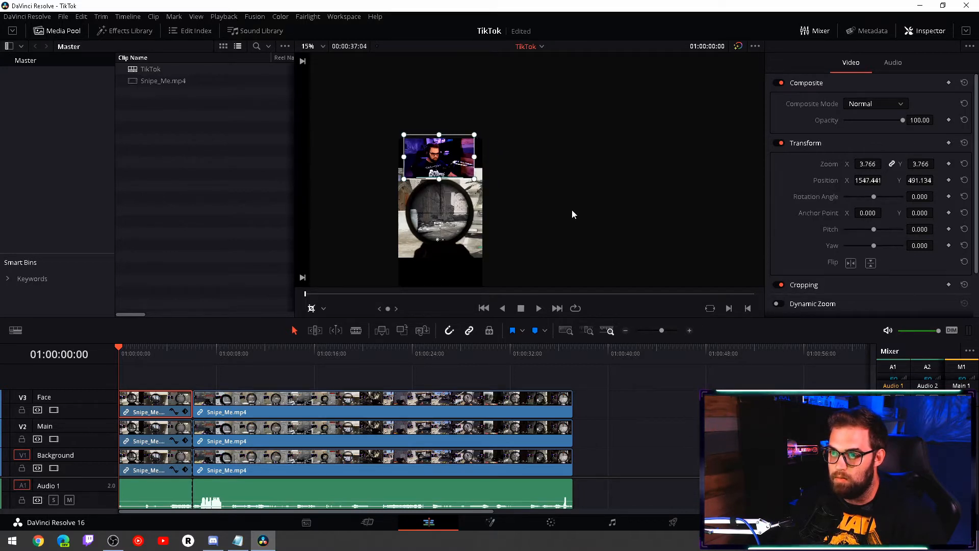
- Bring the whole vertical frame into view and check the stacked layers with a brief playback
scroll(572, 210, down, 4)
scroll(572, 209, up, 3)
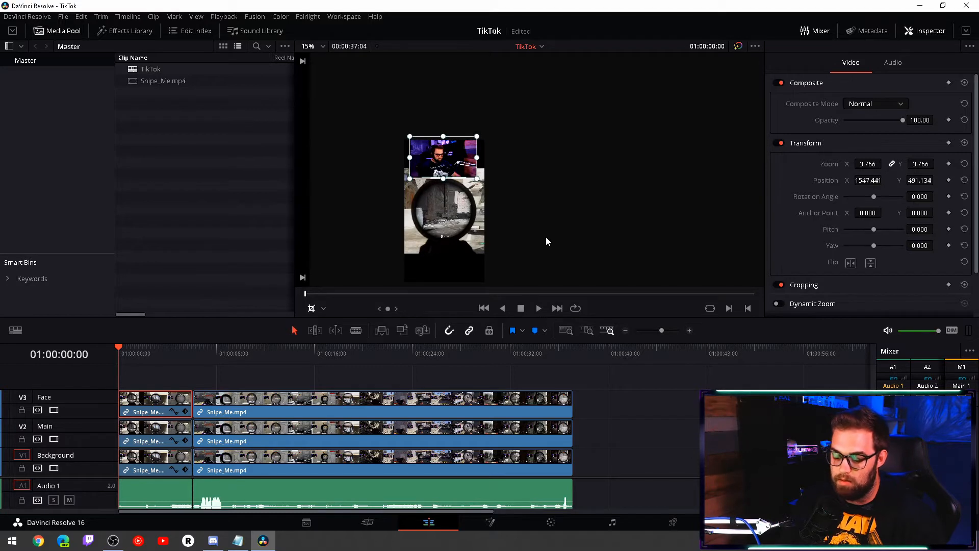
scroll(564, 223, right, 5)
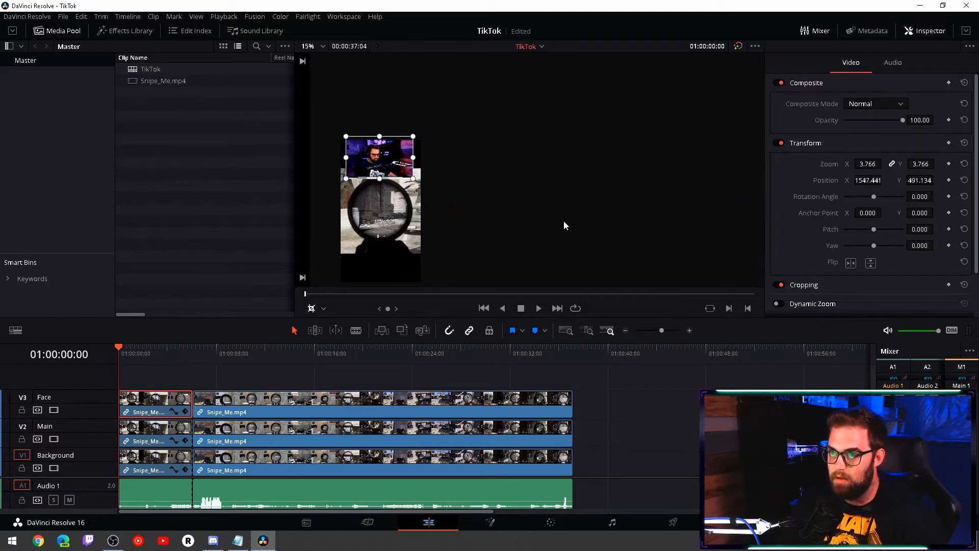
scroll(564, 222, left, 9)
scroll(565, 220, down, 5)
scroll(564, 219, up, 4)
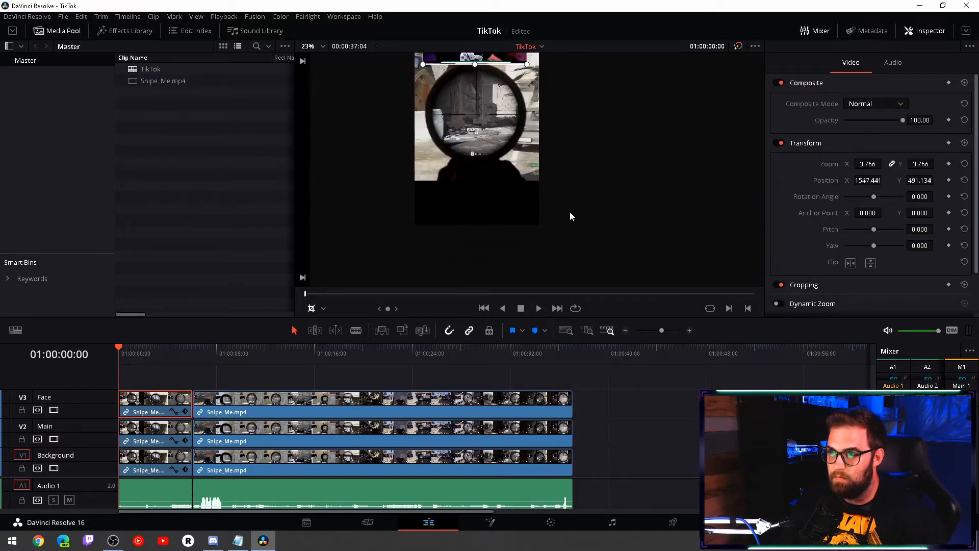
scroll(598, 155, up, 4)
scroll(598, 156, down, 2)
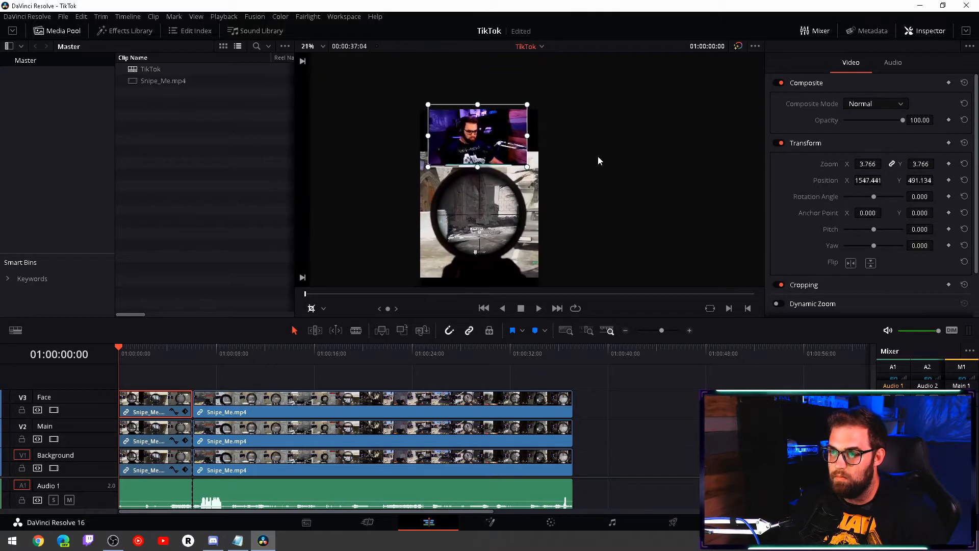
scroll(598, 156, down, 2)
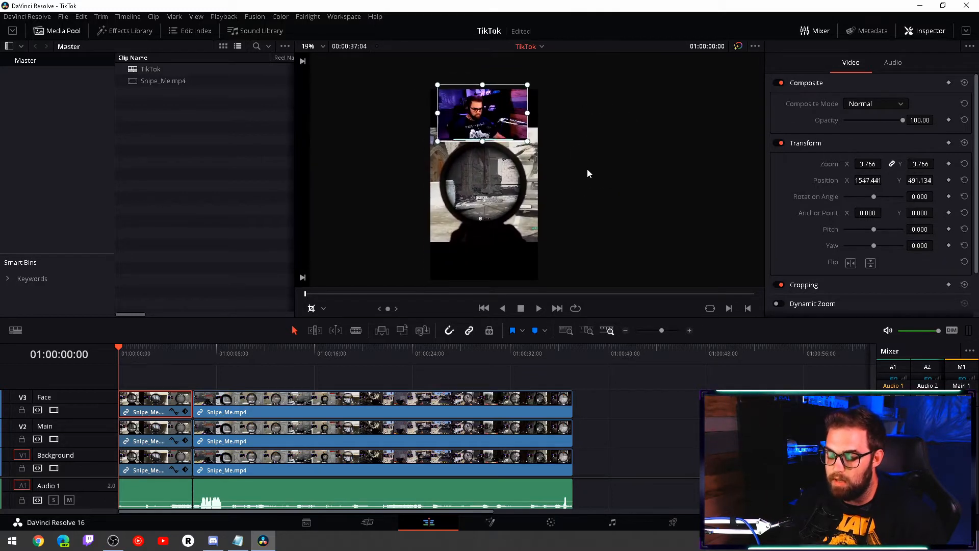
click(536, 312)
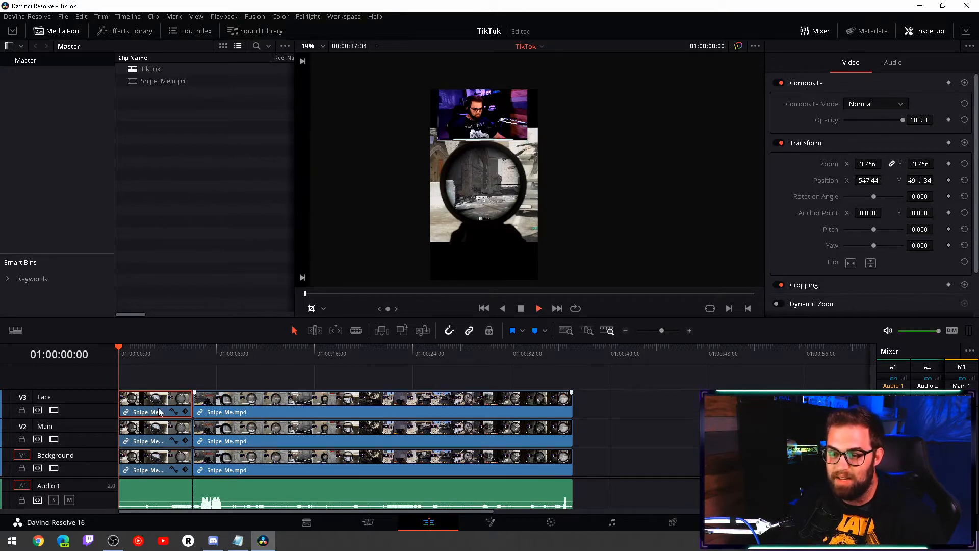
click(521, 309)
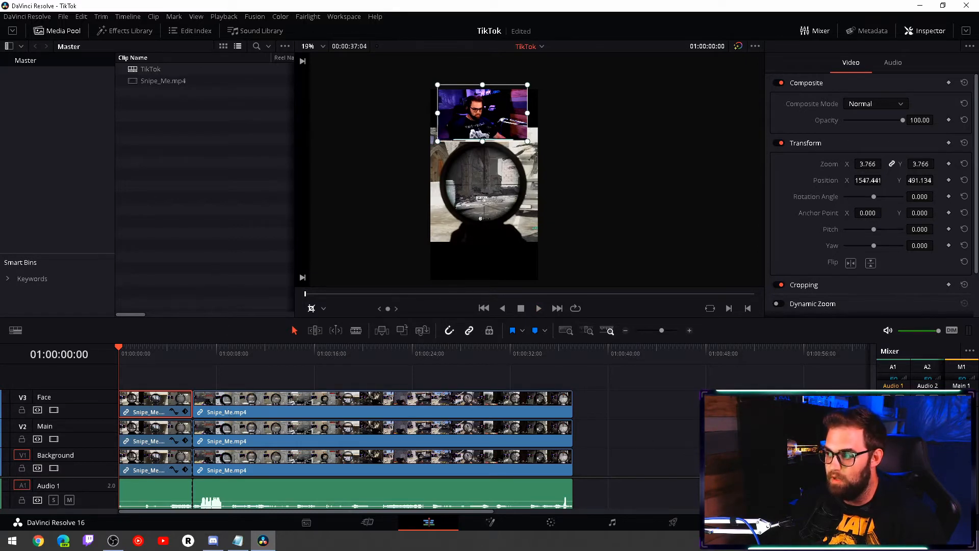
- Mute the Audio 2 and Audio 3 tracks and enlarge the timeline's video area to show all three video tracks
scroll(345, 493, down, 2)
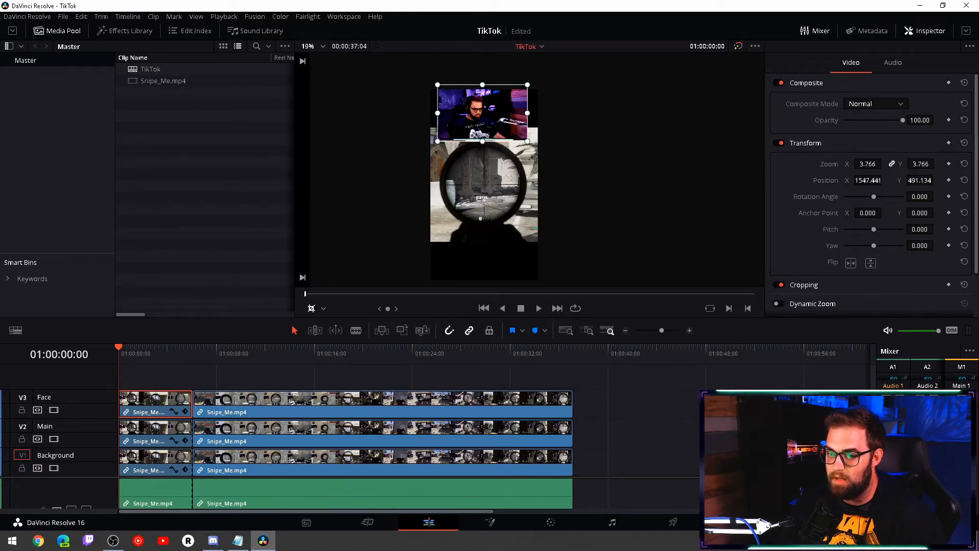
scroll(346, 439, down, 3)
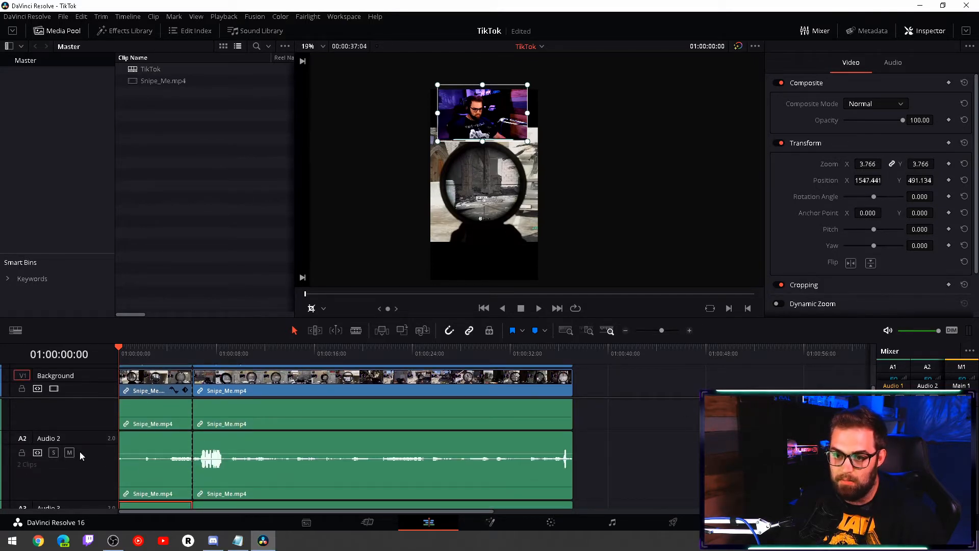
click(70, 452)
scroll(70, 459, down, 2)
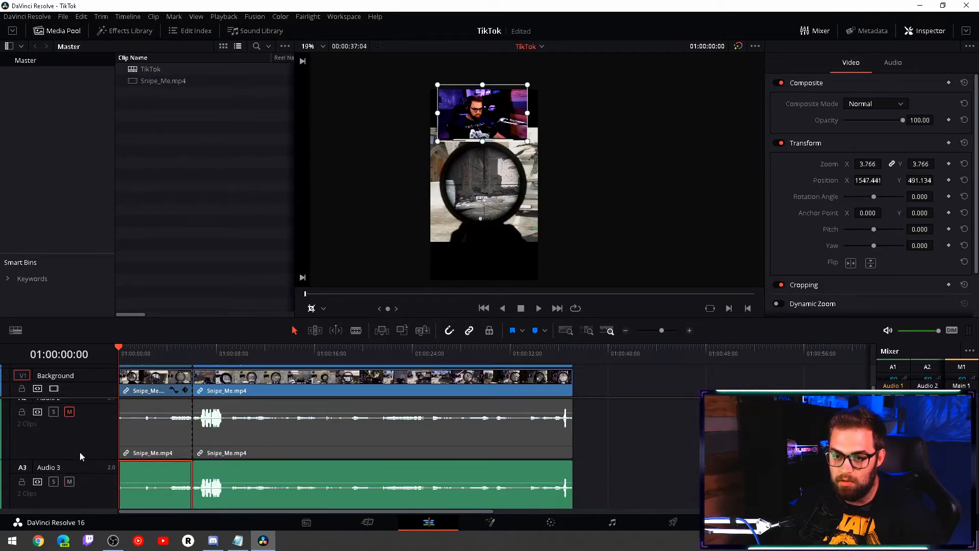
click(70, 461)
scroll(61, 465, up, 3)
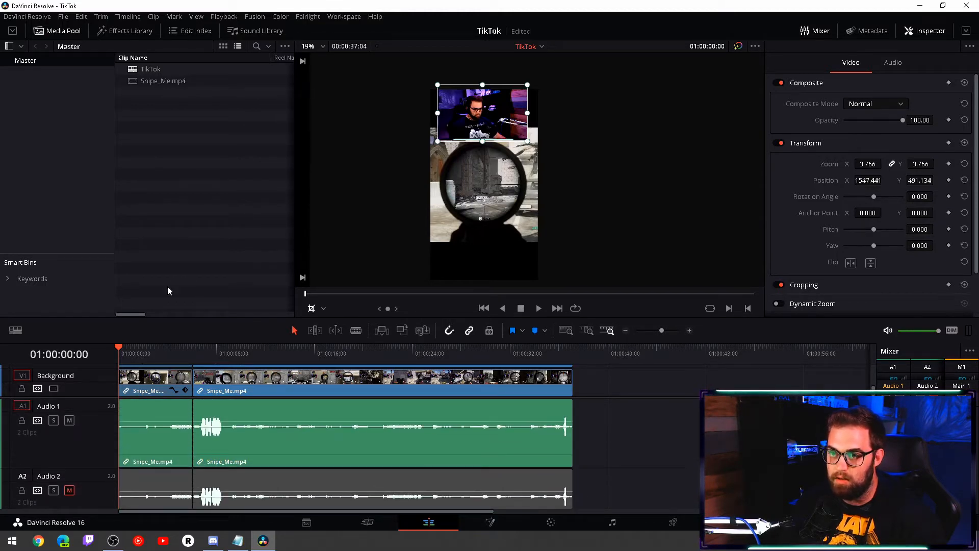
scroll(261, 387, up, 2)
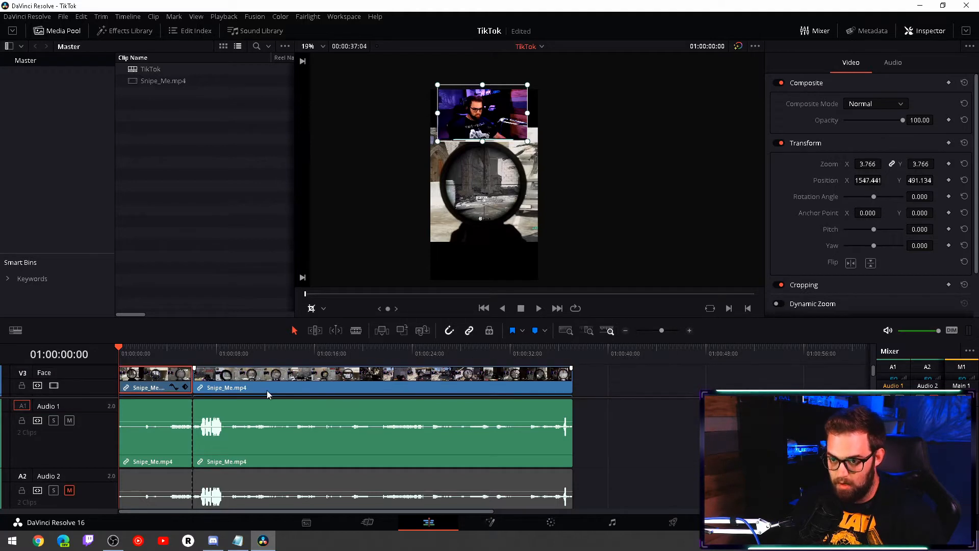
drag(269, 397, 272, 448)
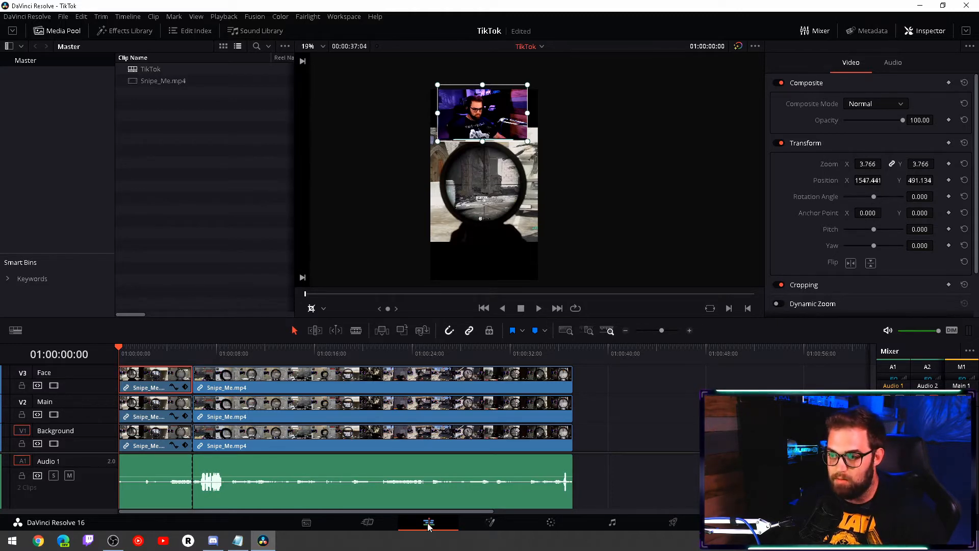
- Open the Face clip on the Fusion page and connect a new Ellipse mask to MediaIn1, discarding a trial Rectangle mask
click(490, 526)
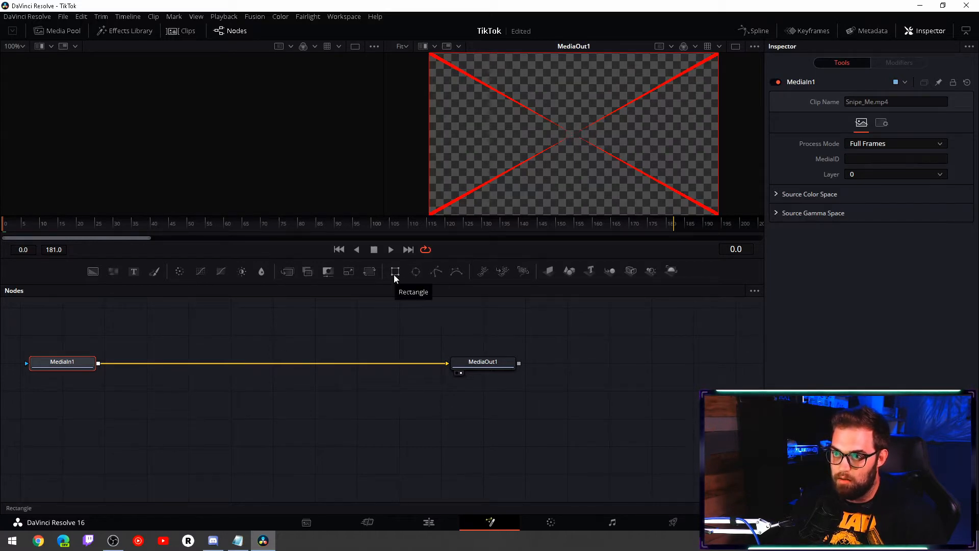
drag(394, 273, 81, 324)
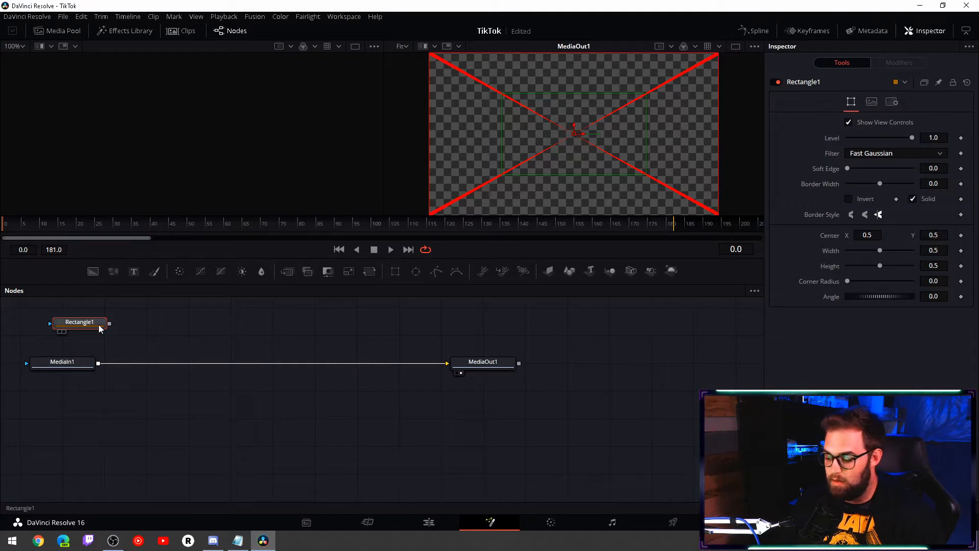
key(Delete)
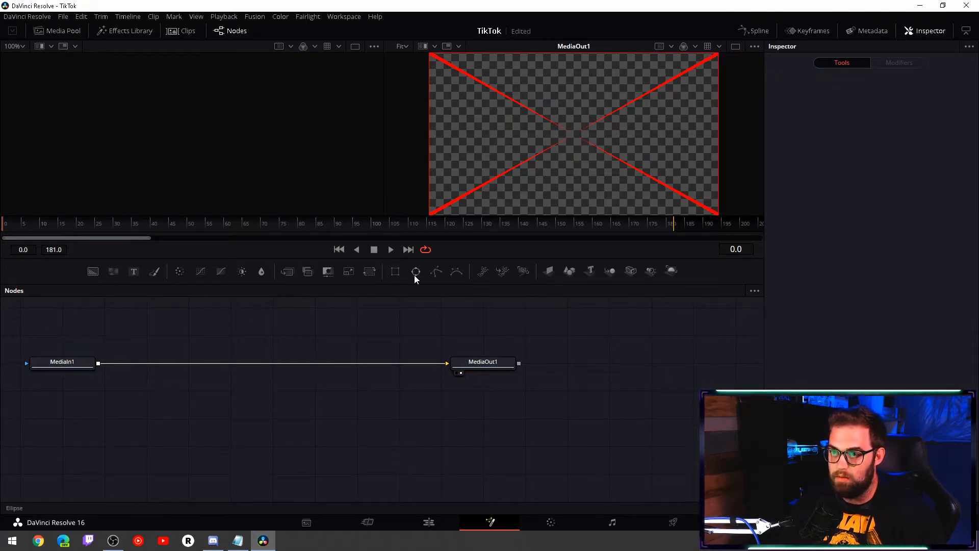
drag(414, 275, 75, 327)
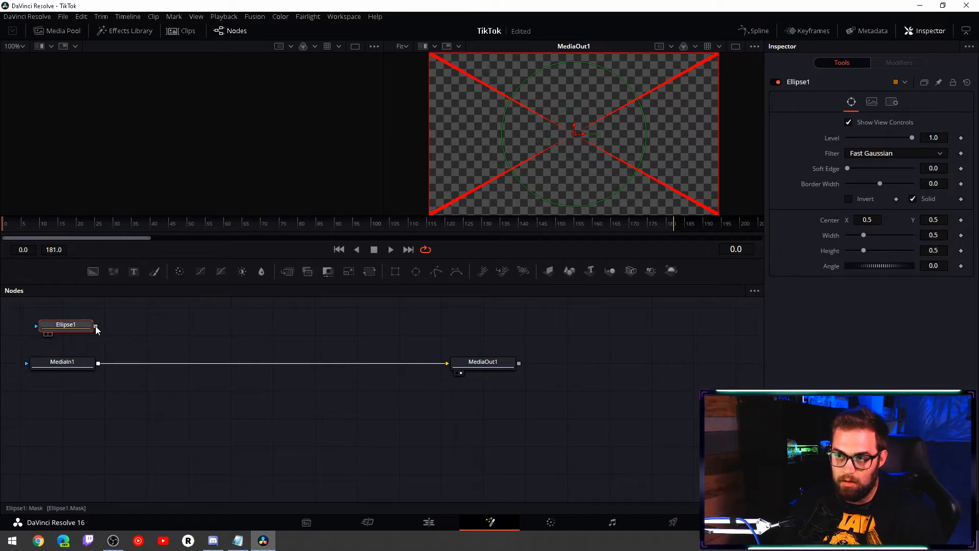
drag(95, 326, 98, 366)
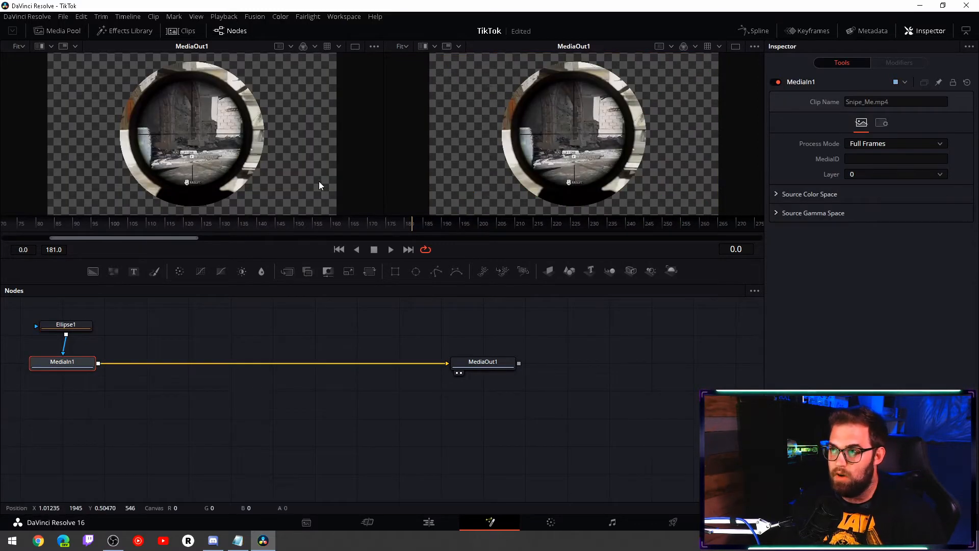
- Shrink the ellipse mask to about 0.12 in width and height and center it over the webcam face at about X 0.10, Y 0.61
click(65, 331)
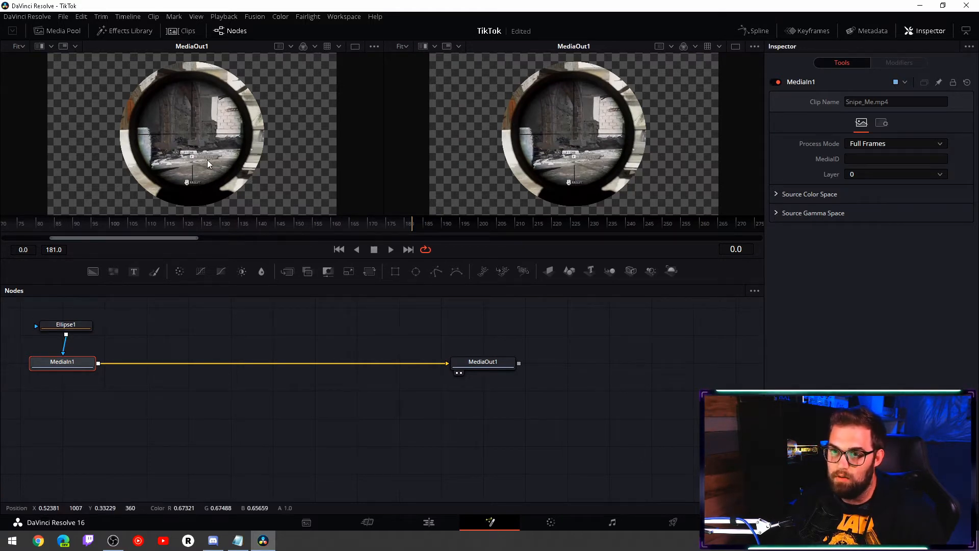
click(61, 329)
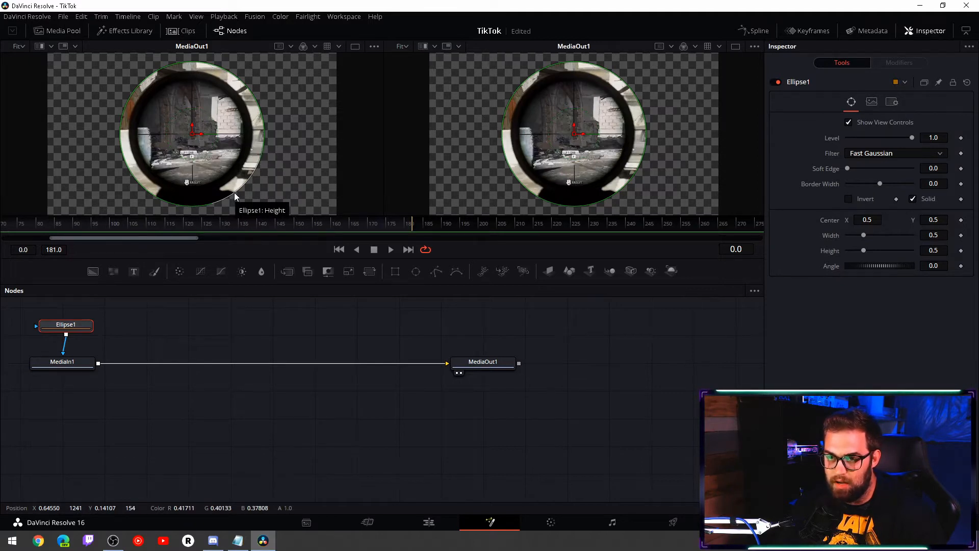
drag(234, 192, 206, 158)
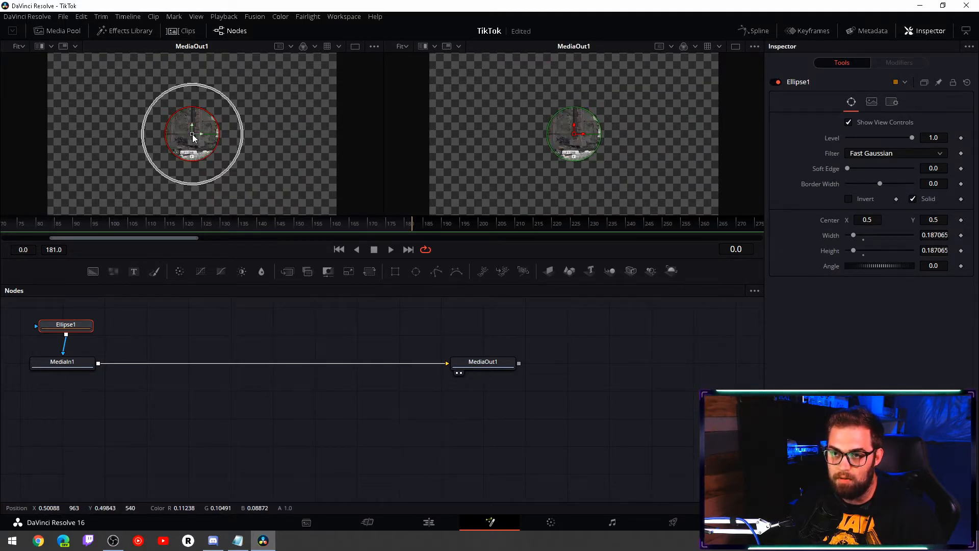
drag(193, 137, 87, 130)
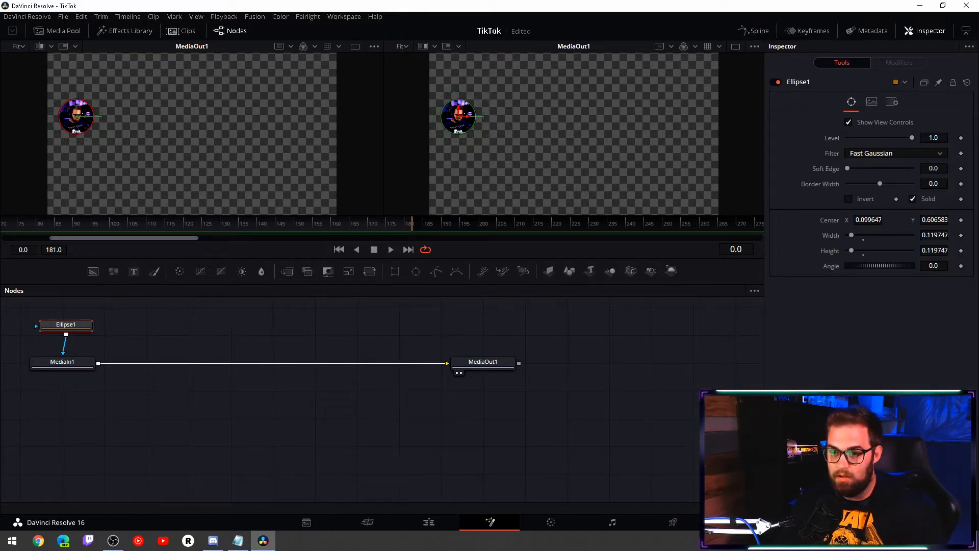
- Return to the Edit page and readjust the Face clip's crop frame more tightly around the circular webcam image
click(429, 522)
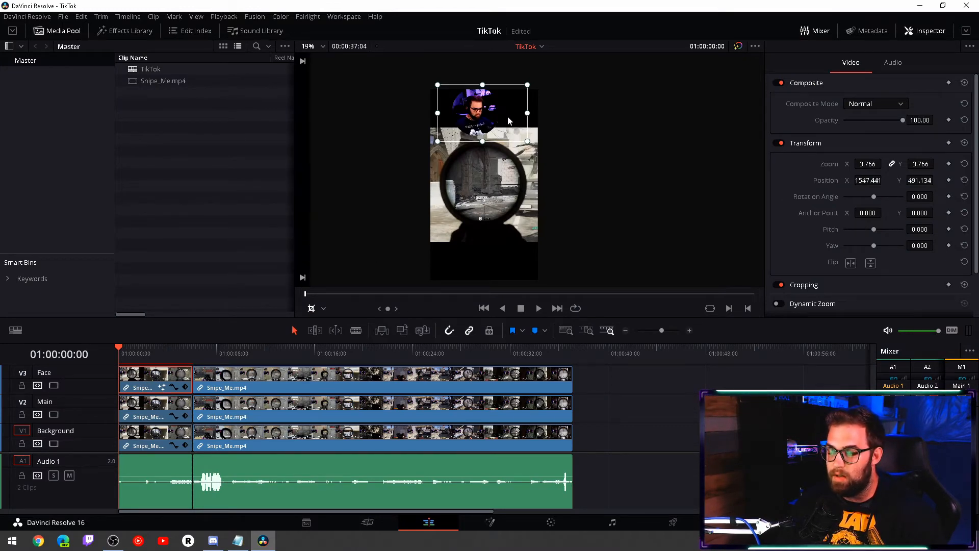
drag(507, 116, 516, 123)
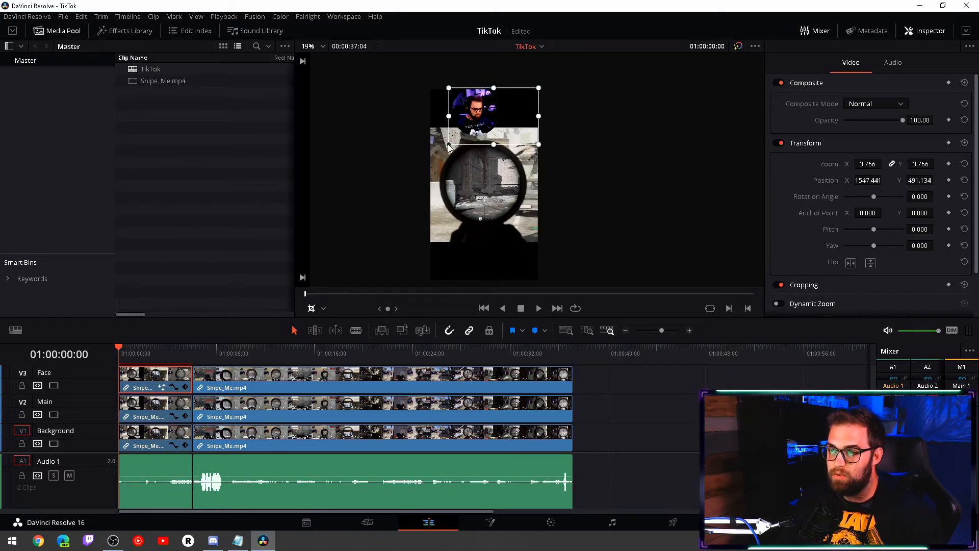
drag(448, 145, 461, 138)
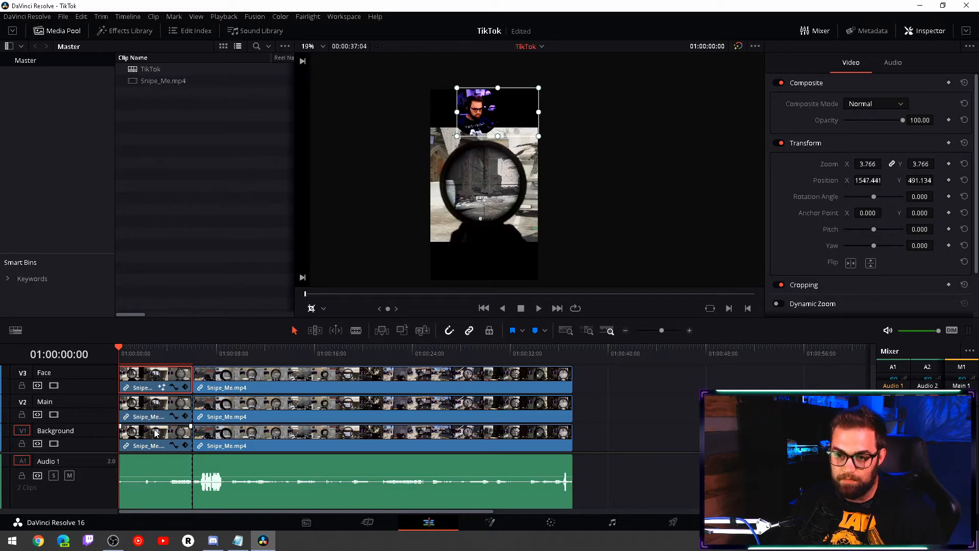
- Reopen the Face clip's Fusion composition, disconnect MediaIn1 from MediaOut1, and add Merge, Background and Ellipse nodes between them
click(142, 444)
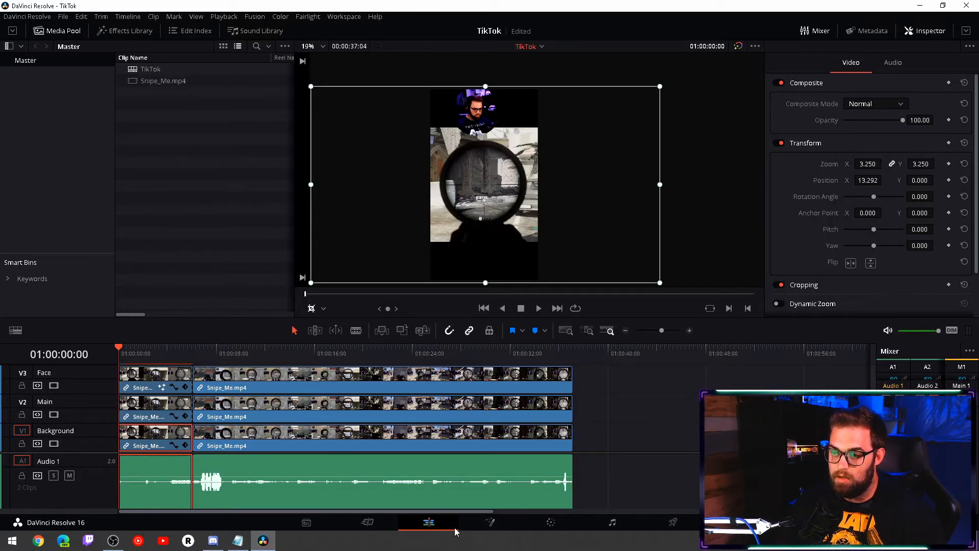
click(490, 523)
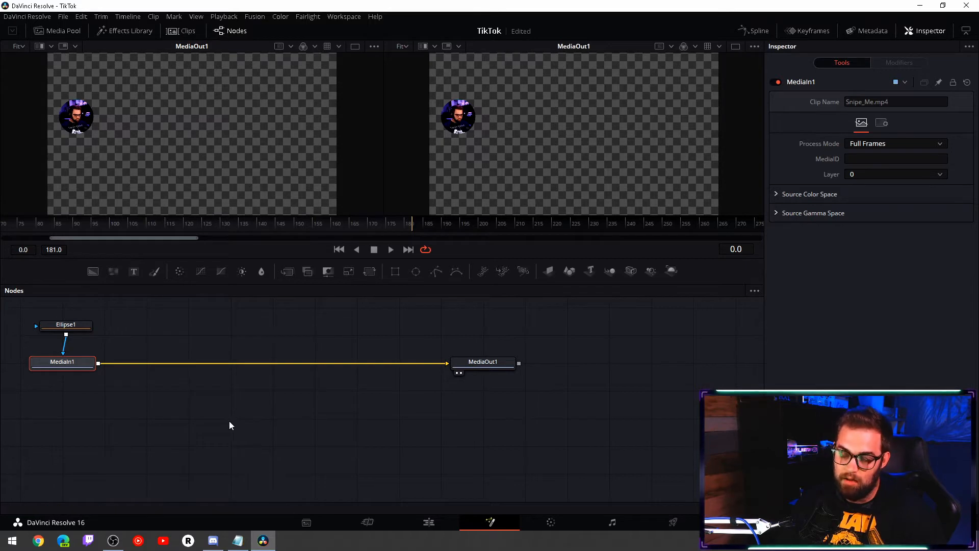
click(412, 363)
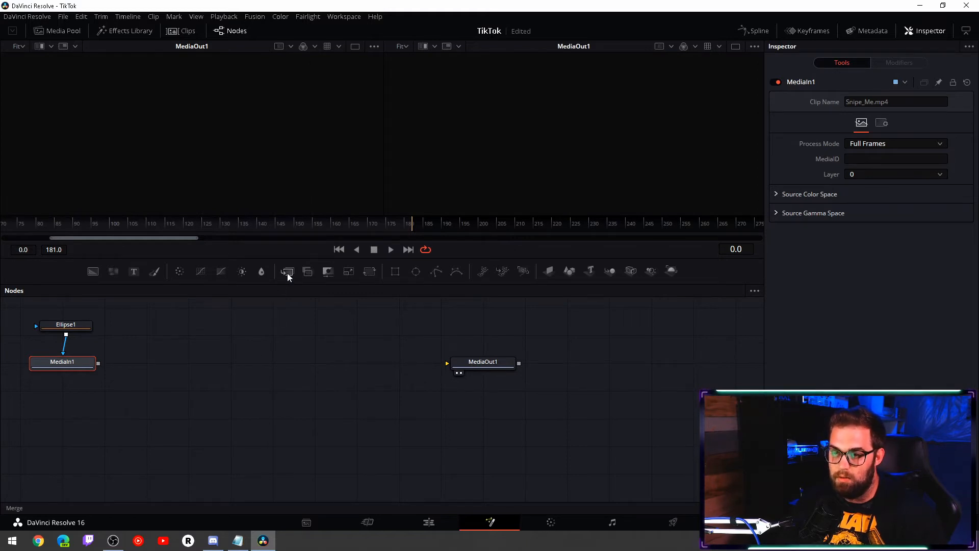
drag(287, 274, 271, 366)
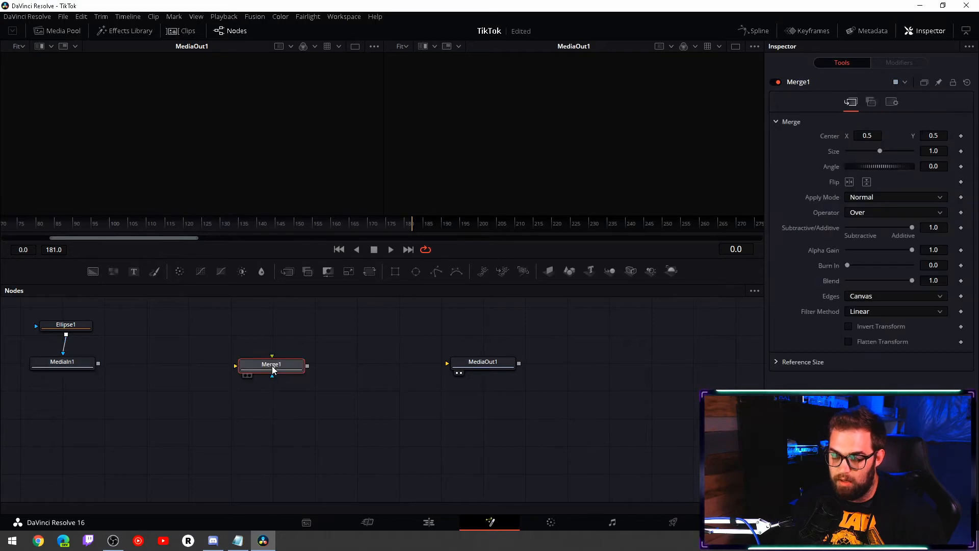
key(ctrl)
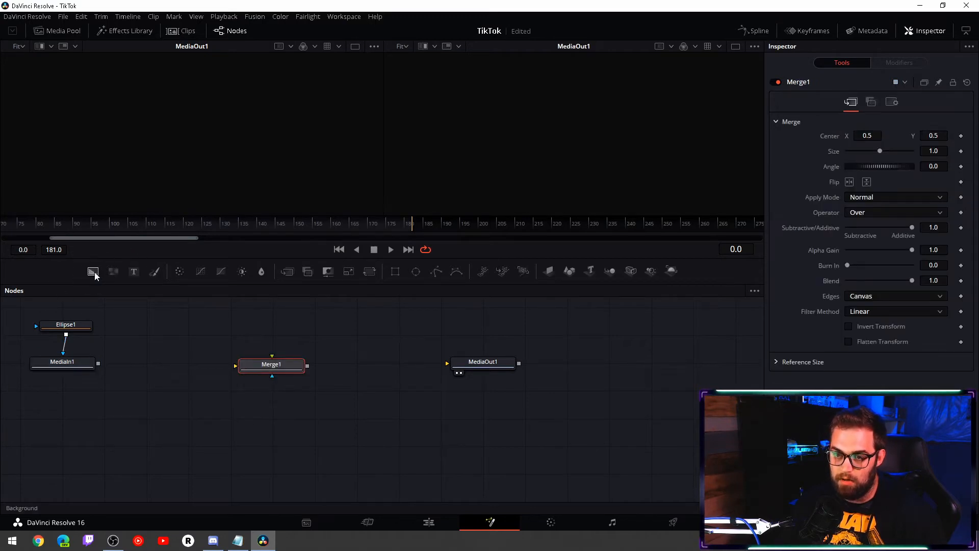
drag(96, 276, 277, 400)
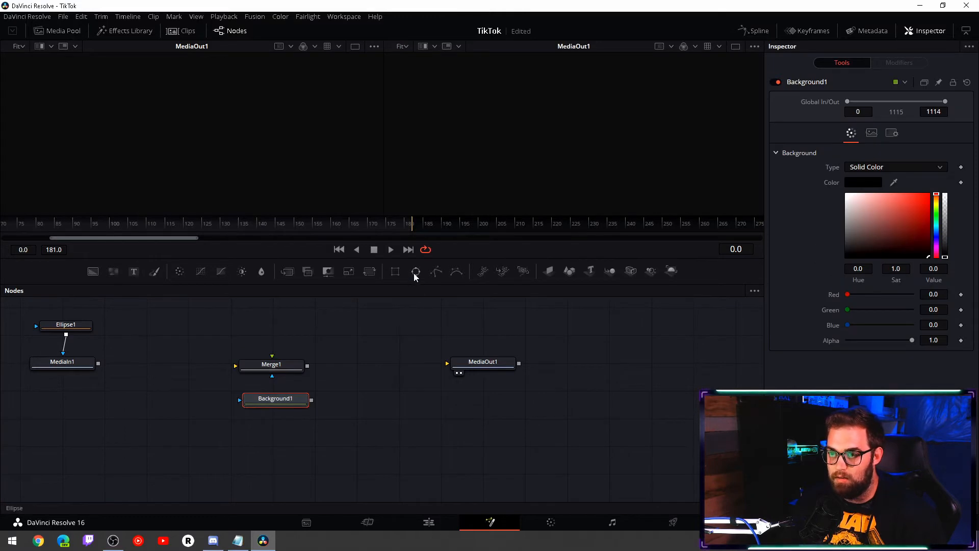
drag(415, 277, 276, 430)
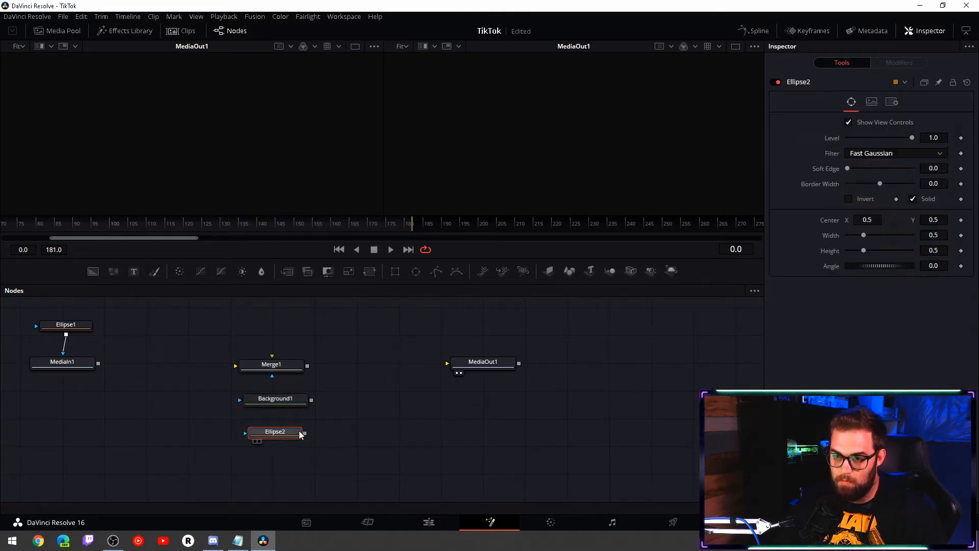
- Color Background1 magenta with Hue 0.8, Sat 0.91, Value 0.898, and connect Ellipse2 through Background1 into Merge1, wired between MediaIn1 and MediaOut1
click(288, 405)
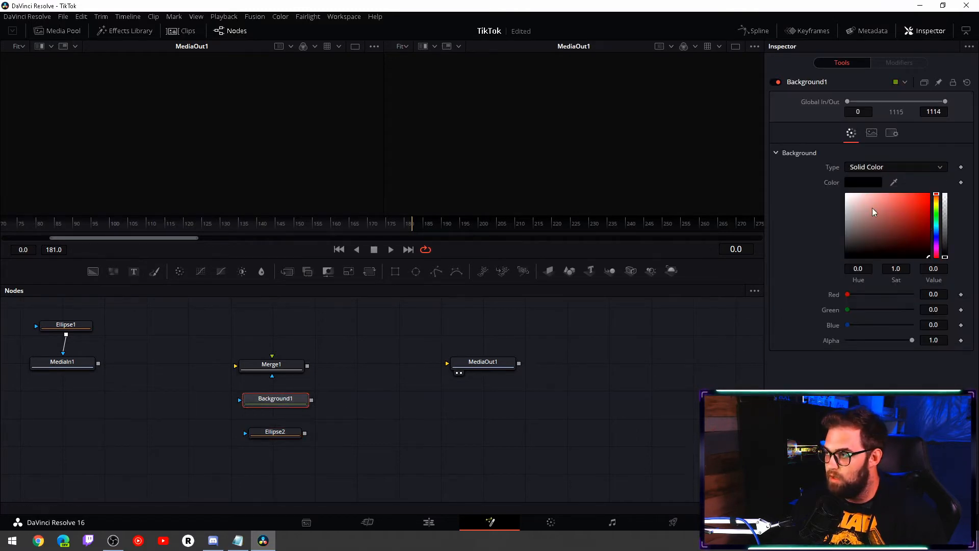
drag(936, 199, 943, 248)
click(923, 200)
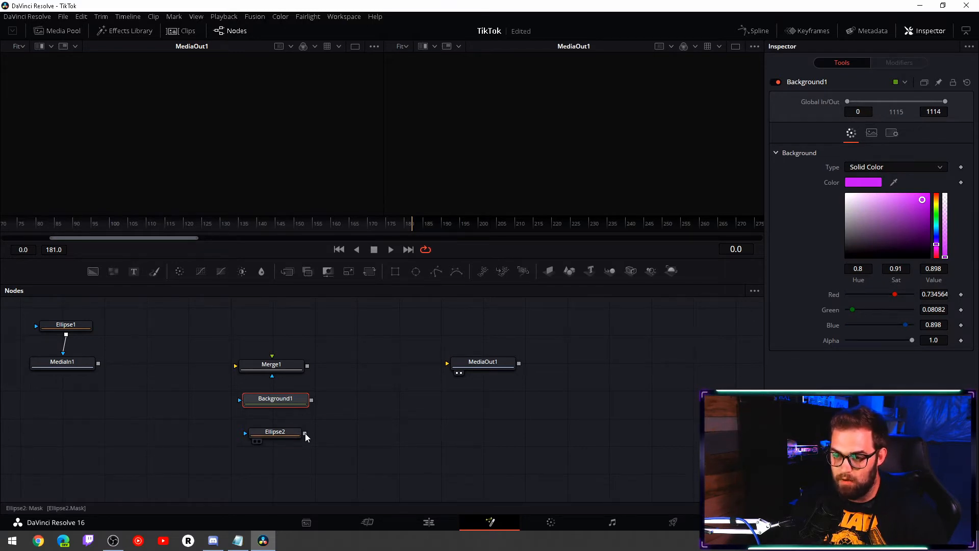
drag(305, 433, 292, 370)
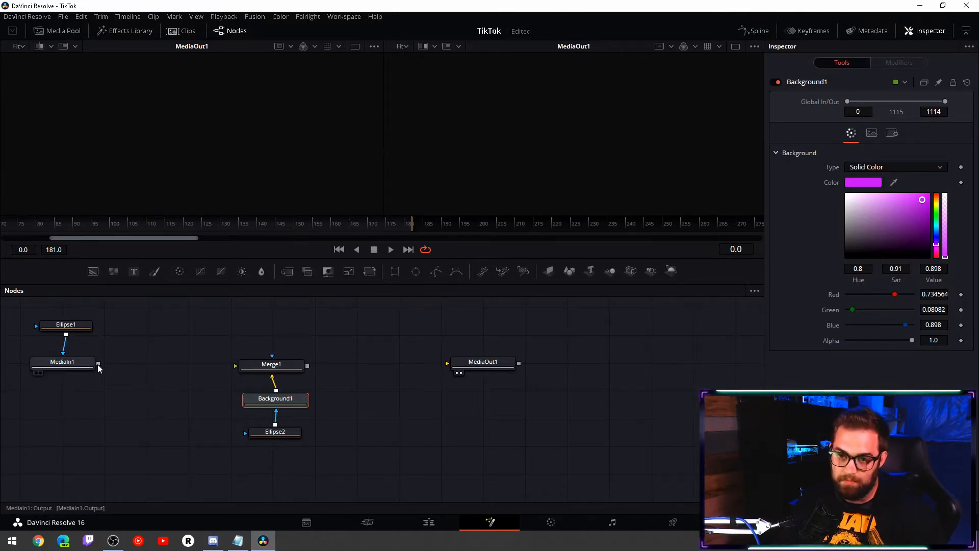
drag(98, 363, 458, 368)
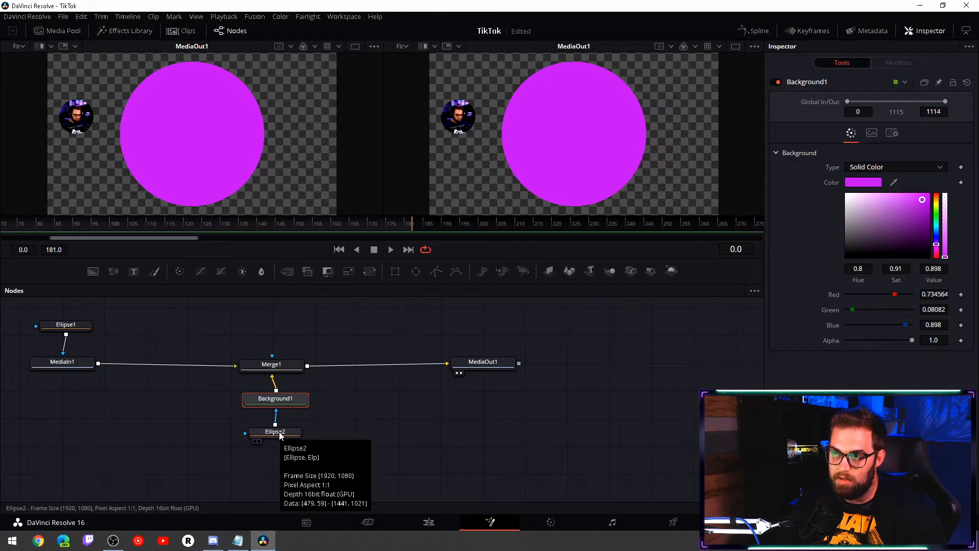
- Shrink the Ellipse2 mask to about 0.135 in width and height and center it behind the webcam circle at about X 0.10, Y 0.61
click(280, 434)
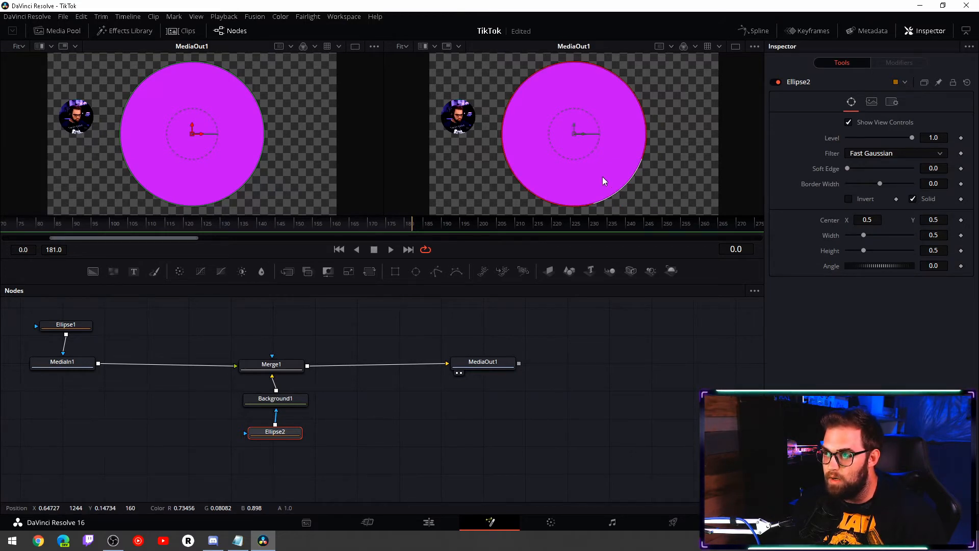
drag(599, 168, 590, 149)
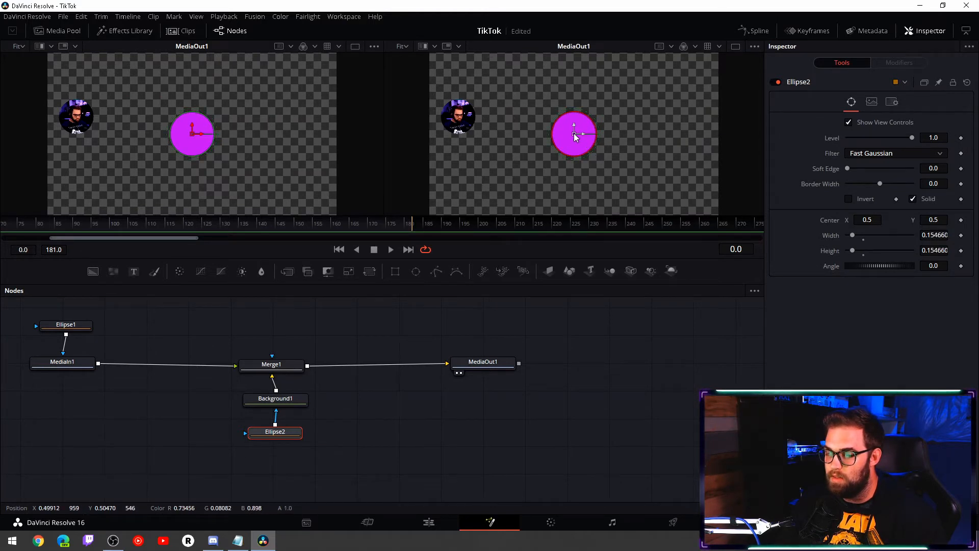
drag(575, 135, 471, 129)
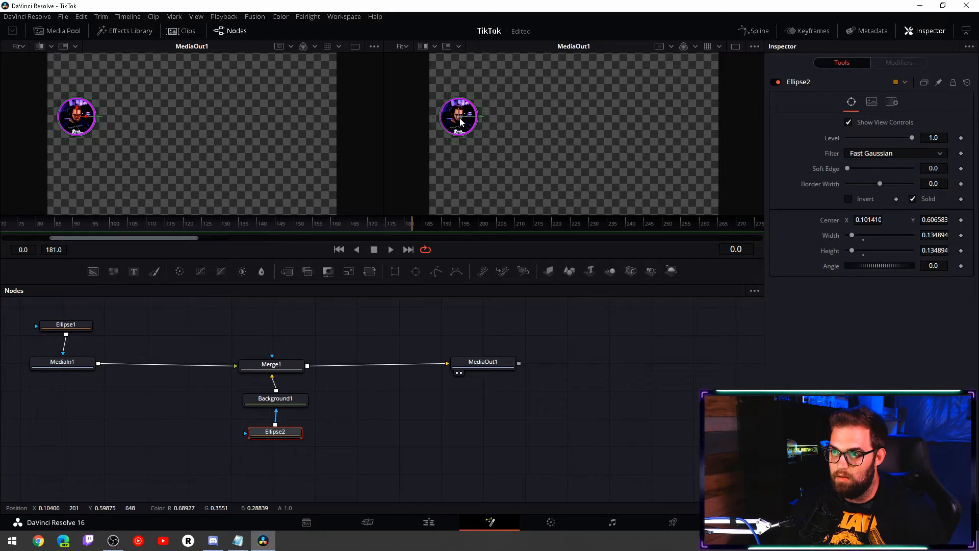
drag(459, 121, 459, 121)
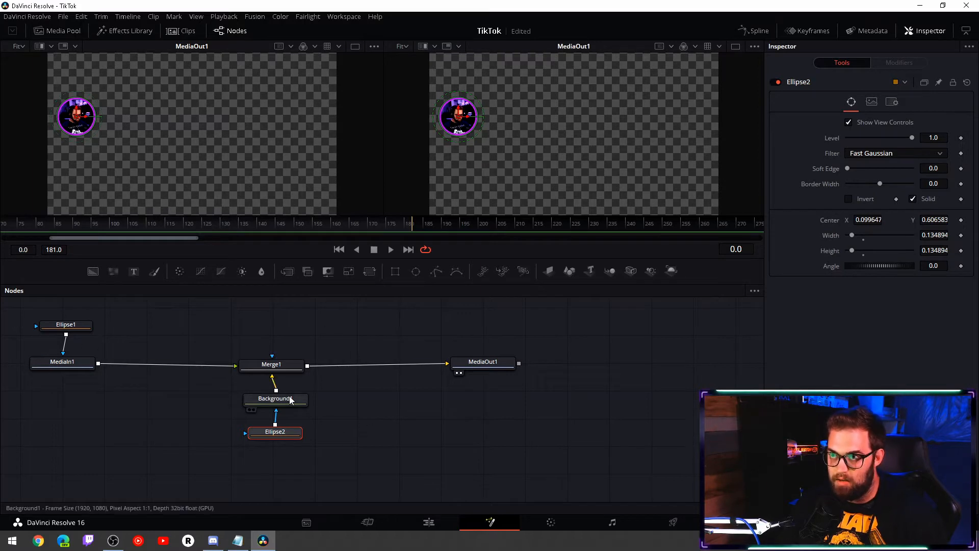
- Return to the Edit page and extend the Face clip's left crop edge outward to include the whole magenta ring
click(422, 525)
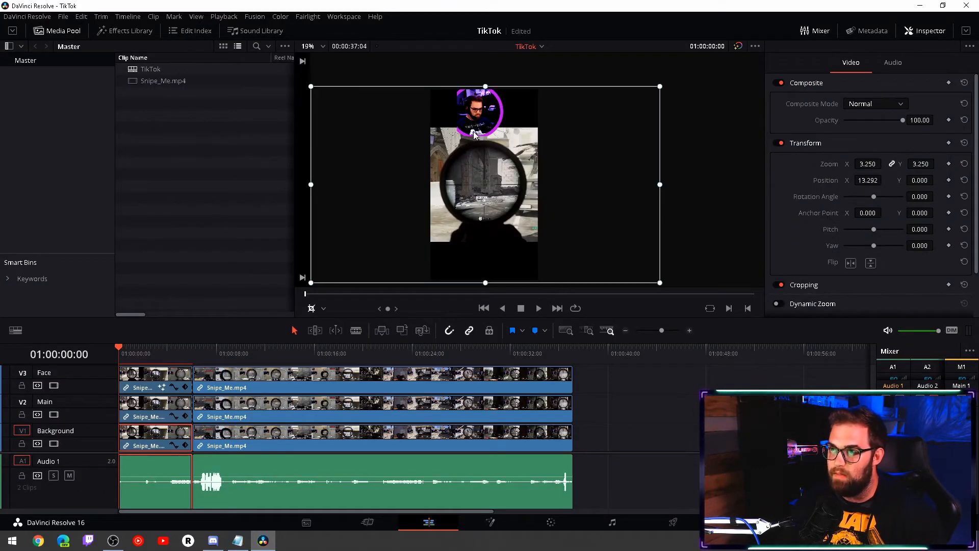
click(146, 379)
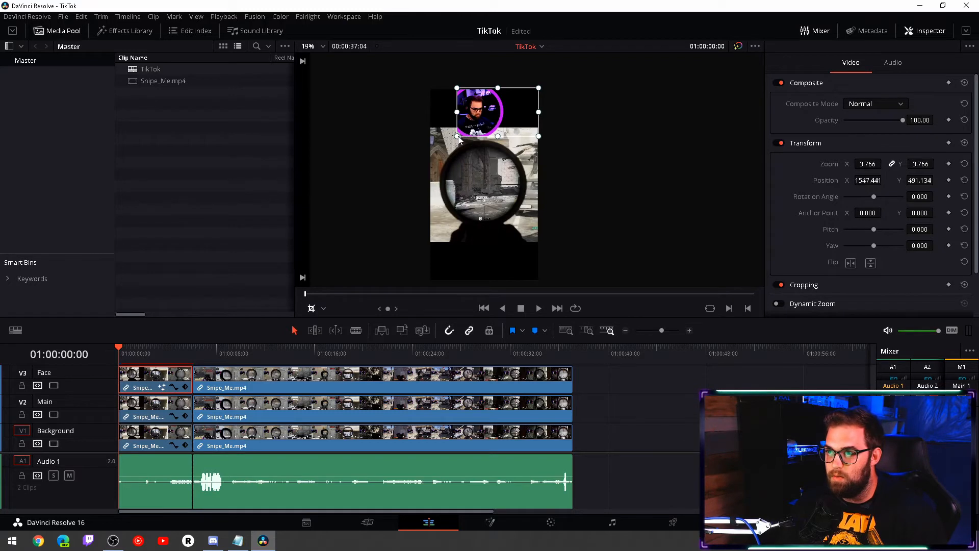
drag(451, 137, 443, 137)
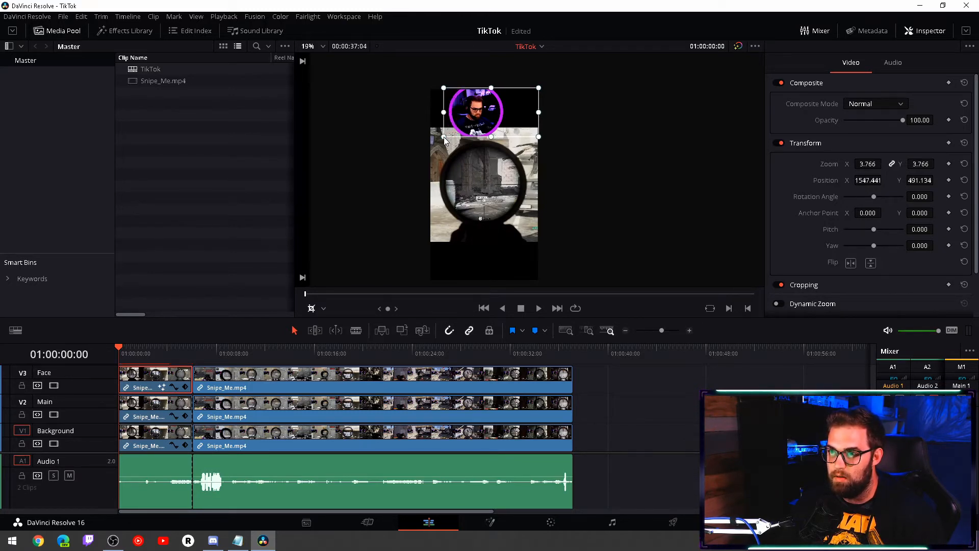
- Move the Face clip to about X 1614, Y 384 and extend its top crop edge above the magenta ring
click(323, 308)
click(326, 326)
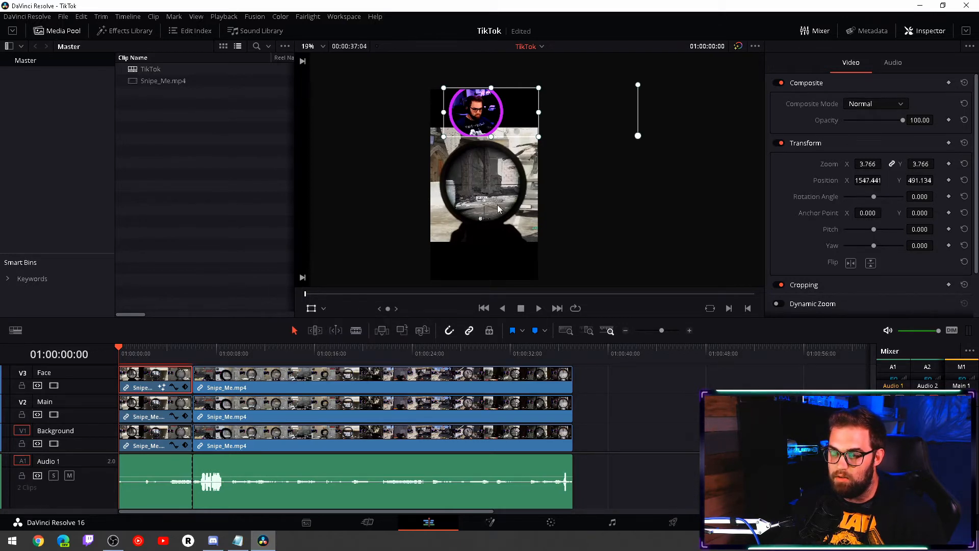
drag(524, 109, 531, 126)
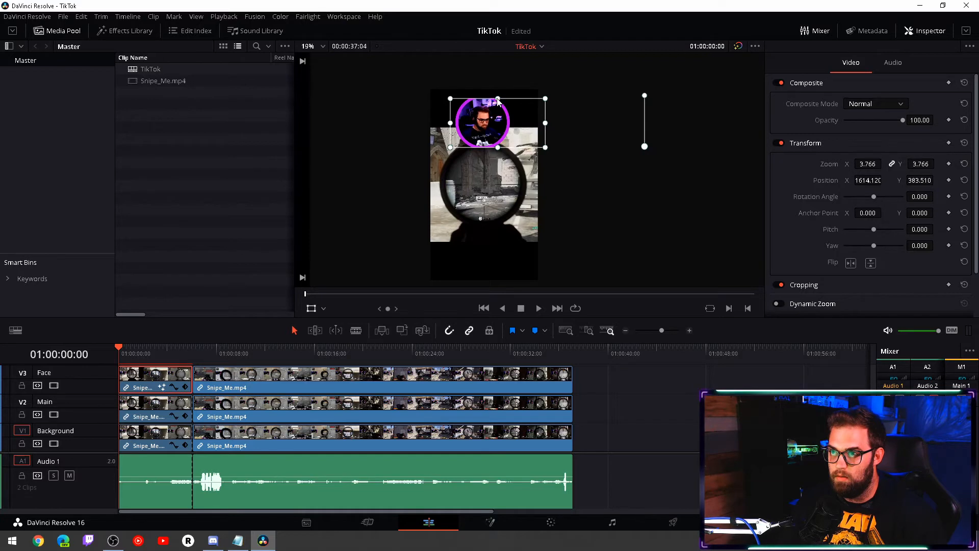
click(322, 308)
click(326, 338)
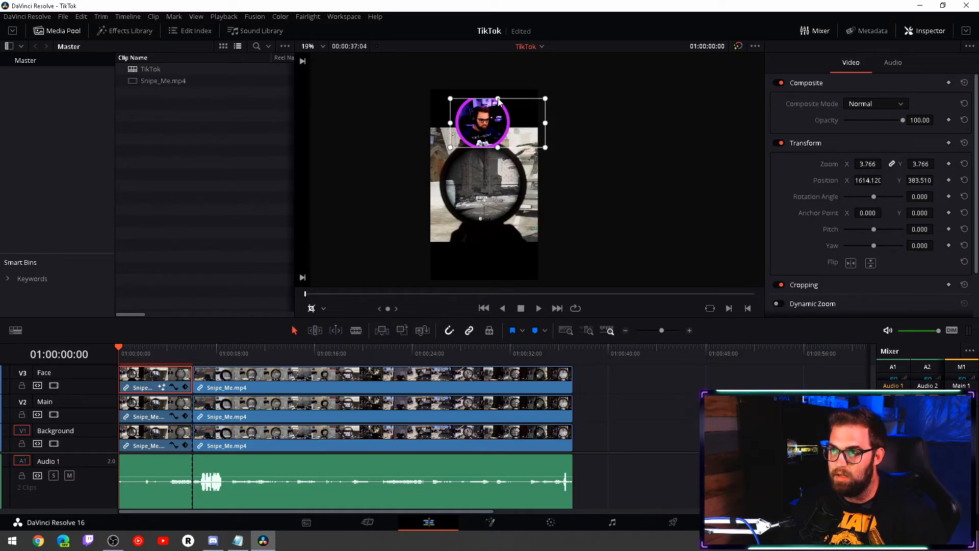
drag(498, 98, 498, 92)
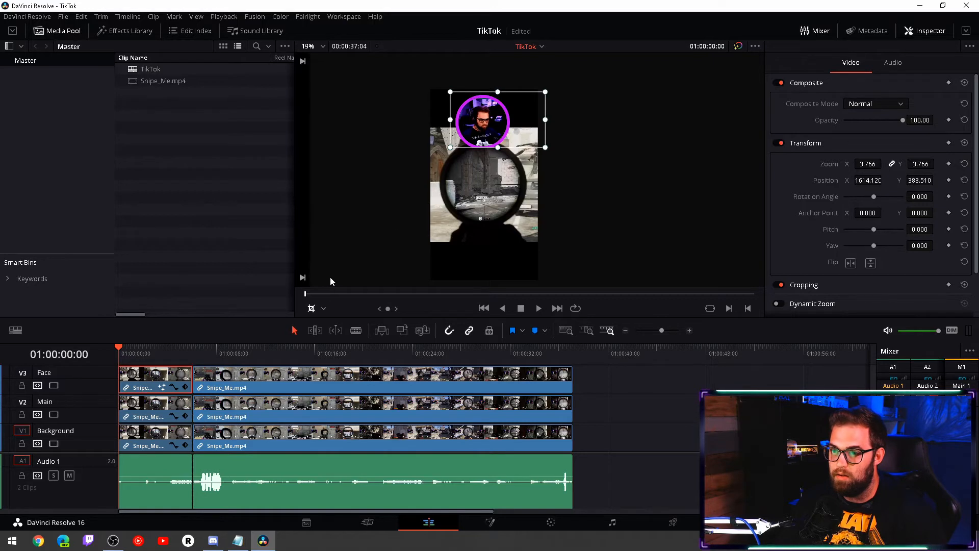
- Scale the Face clip down to about 3.134 zoom and reposition it above the gameplay at about X 1363, Y 527
click(324, 308)
click(337, 324)
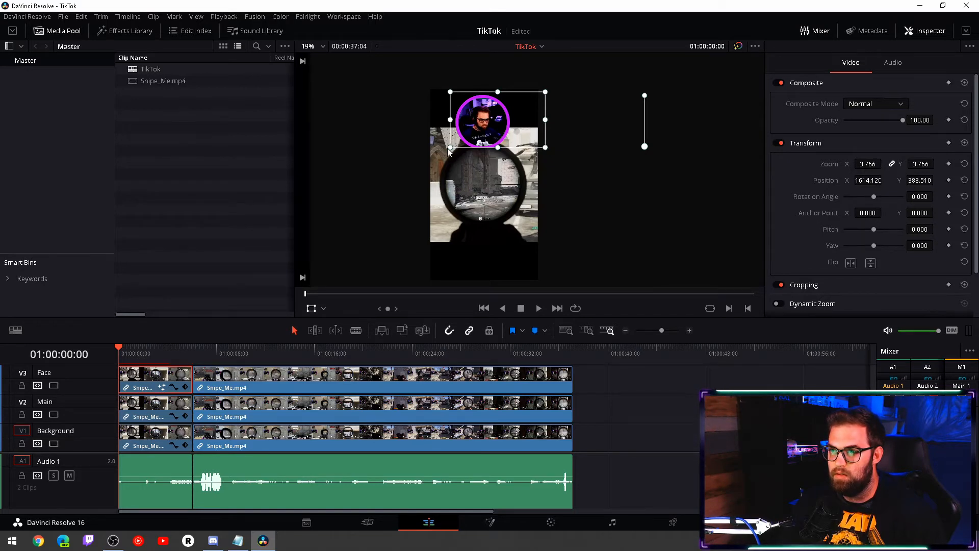
drag(452, 148, 496, 133)
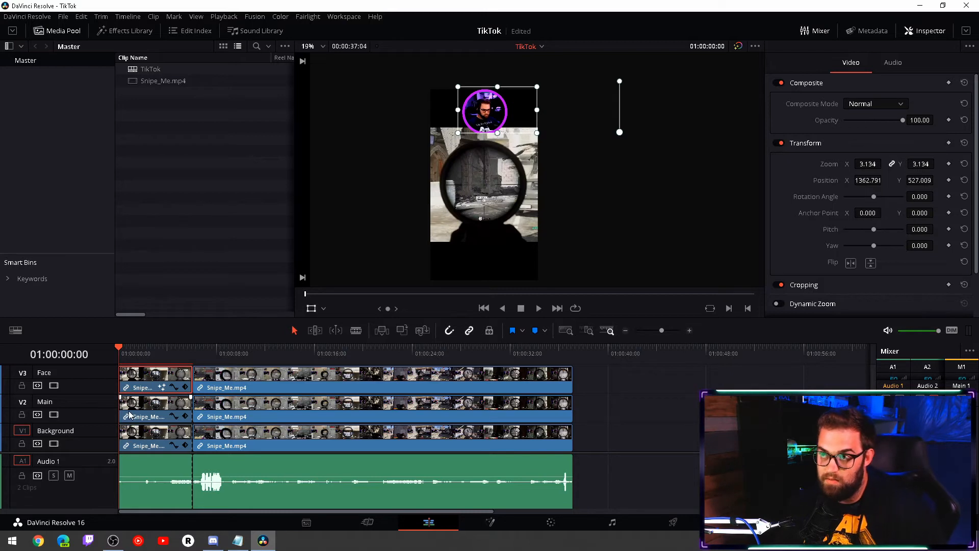
- Copy the first Background clip's attributes onto the second Background clip, including all video attributes and retime effects with Maintain Timing
click(214, 351)
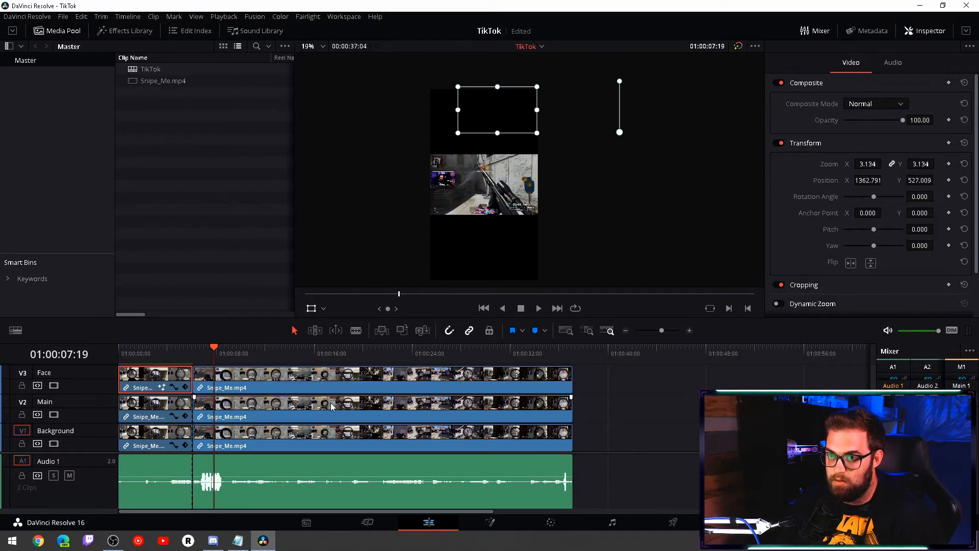
click(173, 351)
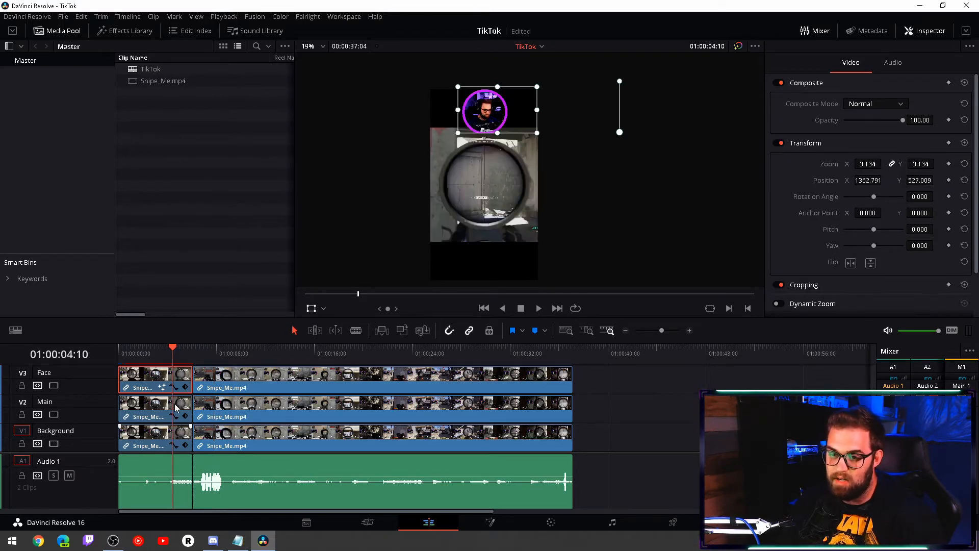
click(236, 353)
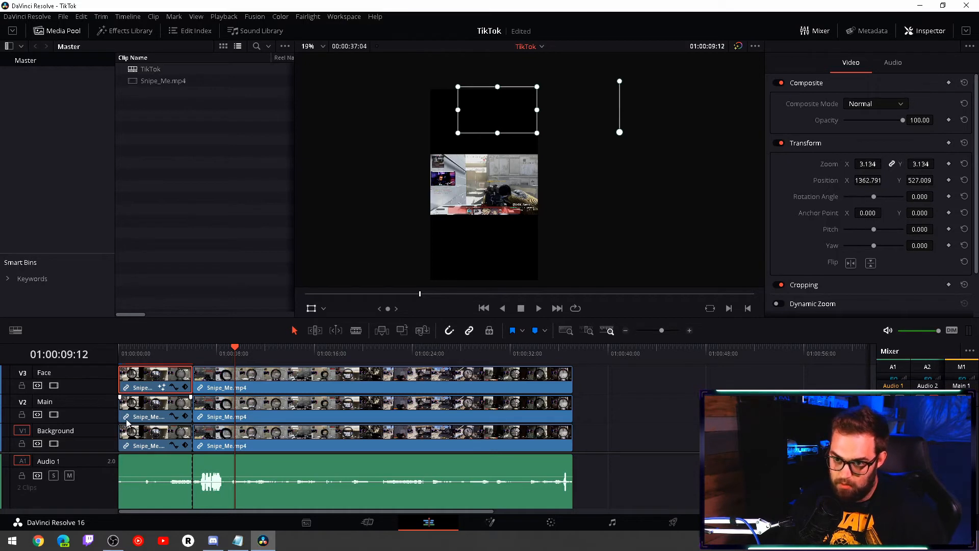
click(145, 439)
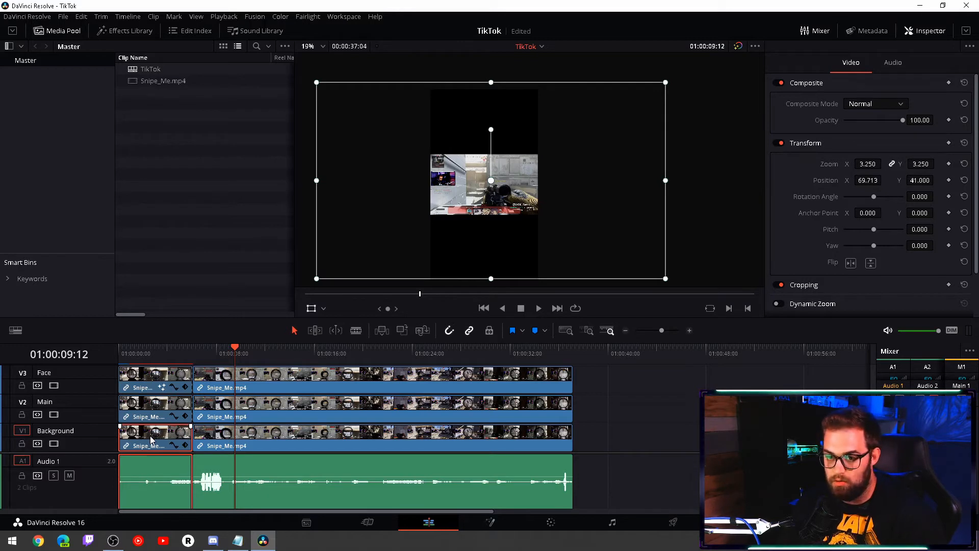
click(222, 438)
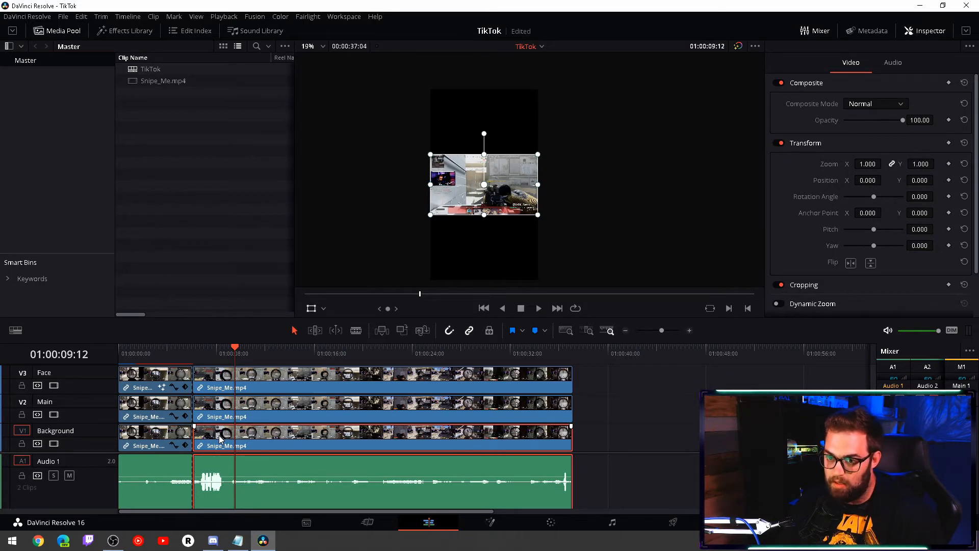
key(alt+v)
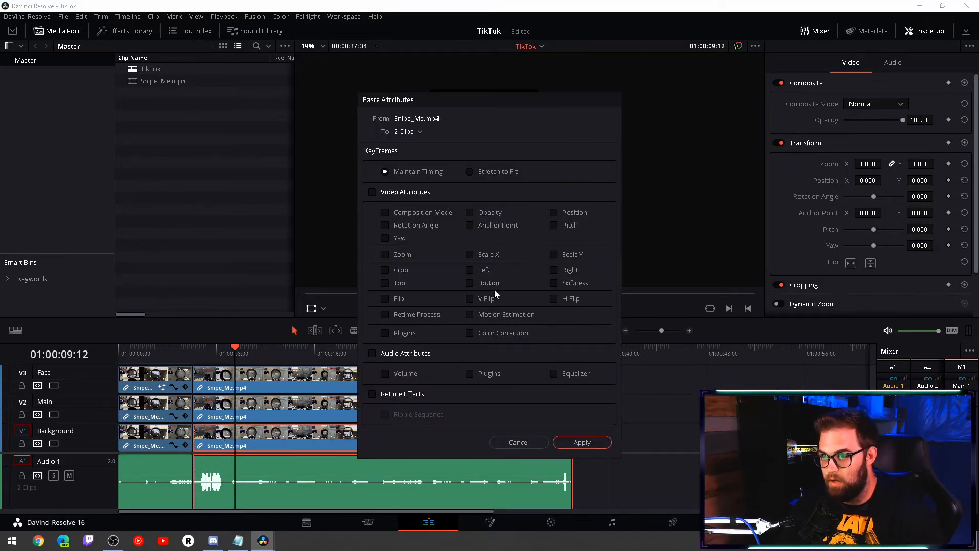
click(372, 194)
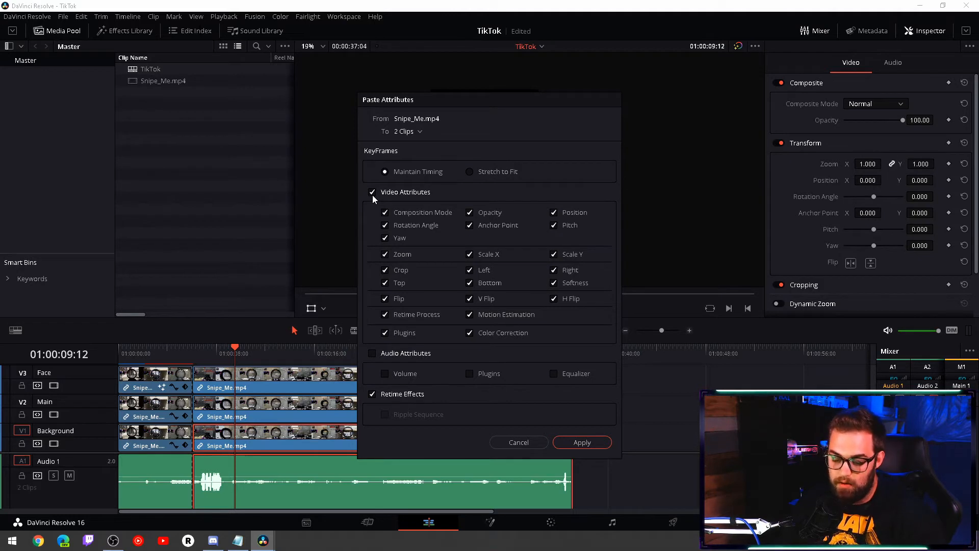
click(575, 443)
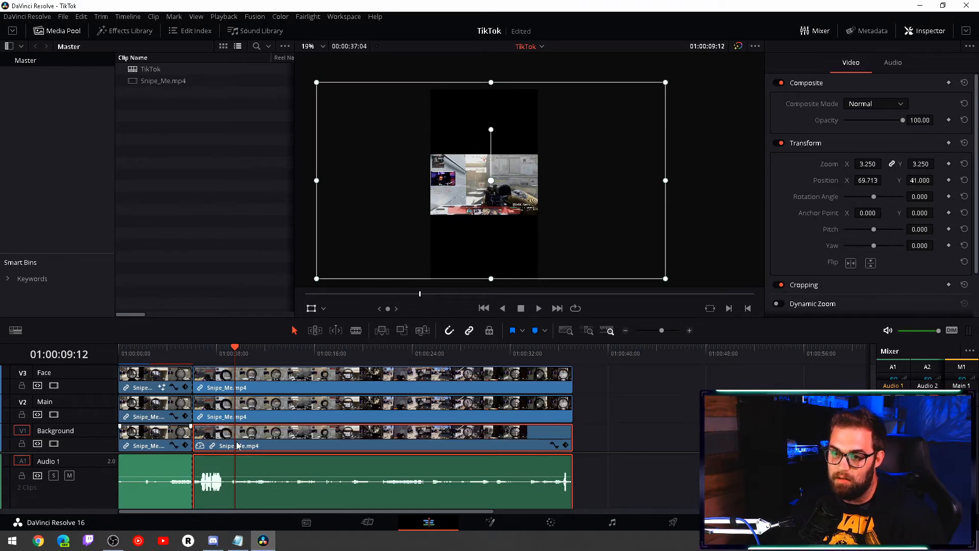
- Copy the first Main clip's attributes onto the second Main clip, with all video attributes, retime effects and Maintain Timing
click(173, 406)
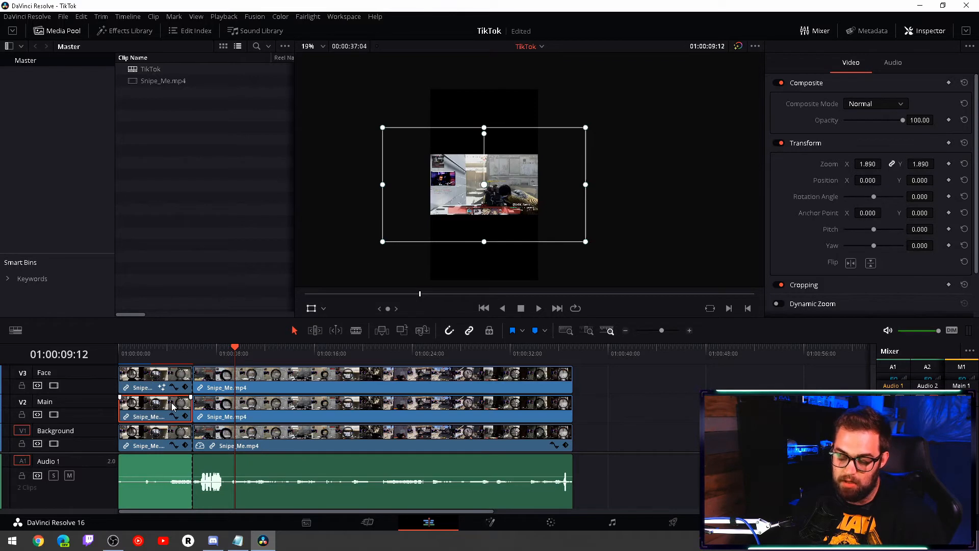
click(219, 408)
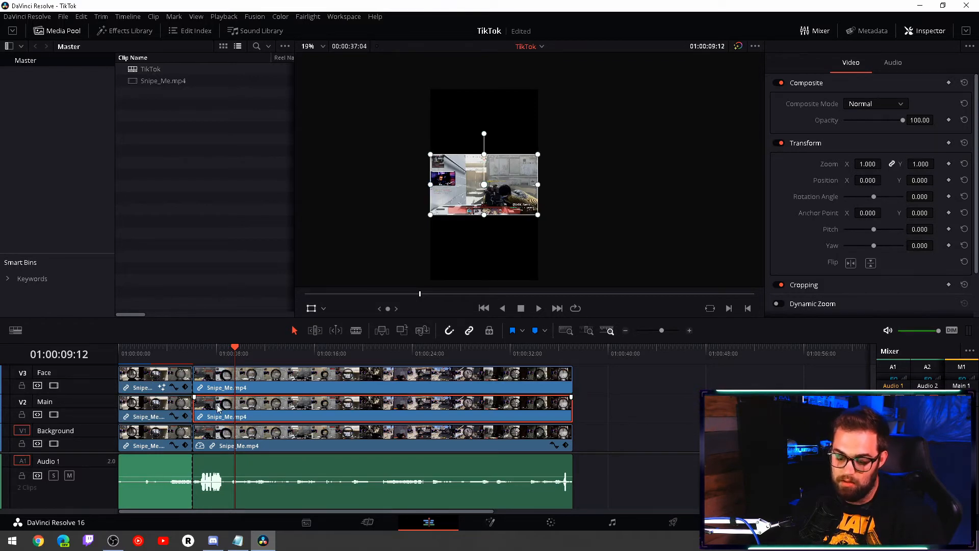
key(alt+v)
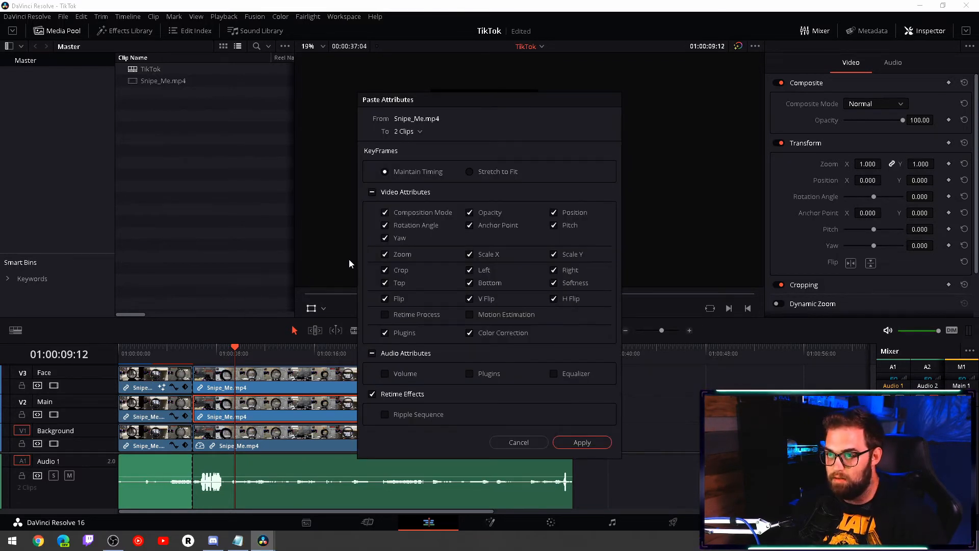
click(580, 448)
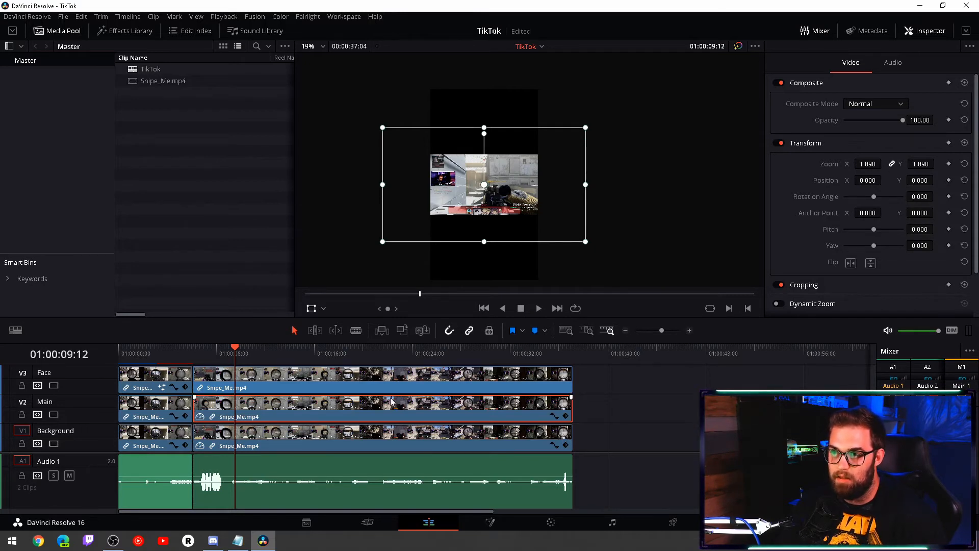
- Copy the first Face clip's video attributes and retime effects onto the second Face clip, and compare frames from both clips
click(160, 380)
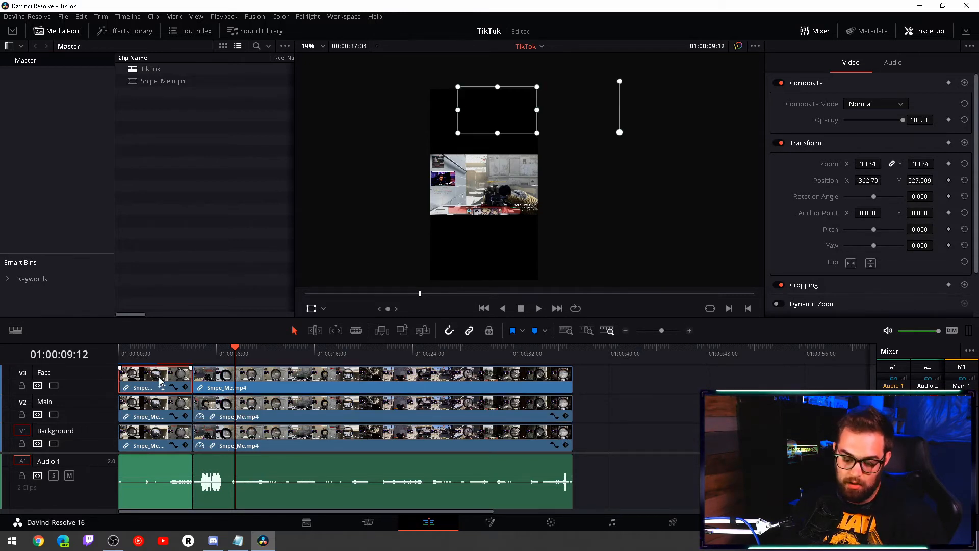
click(218, 378)
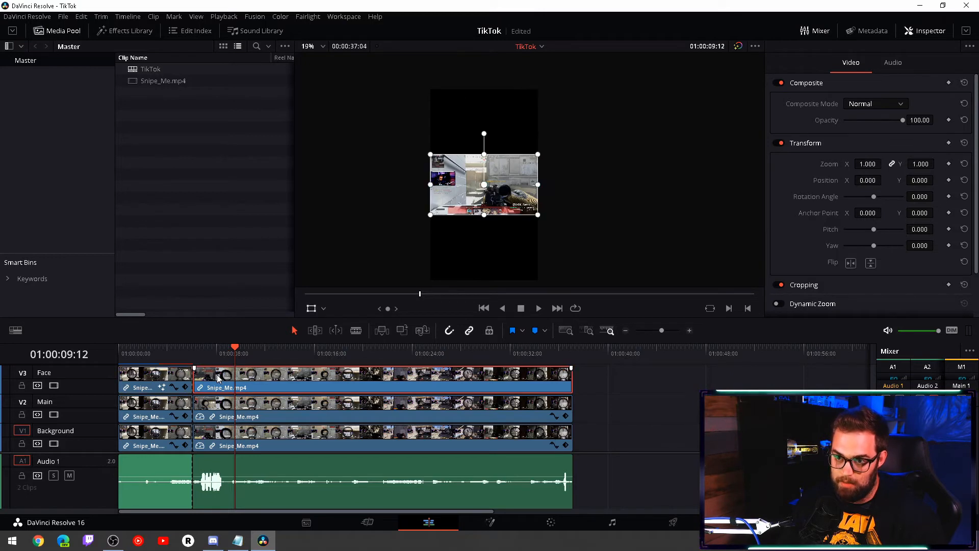
key(alt+v)
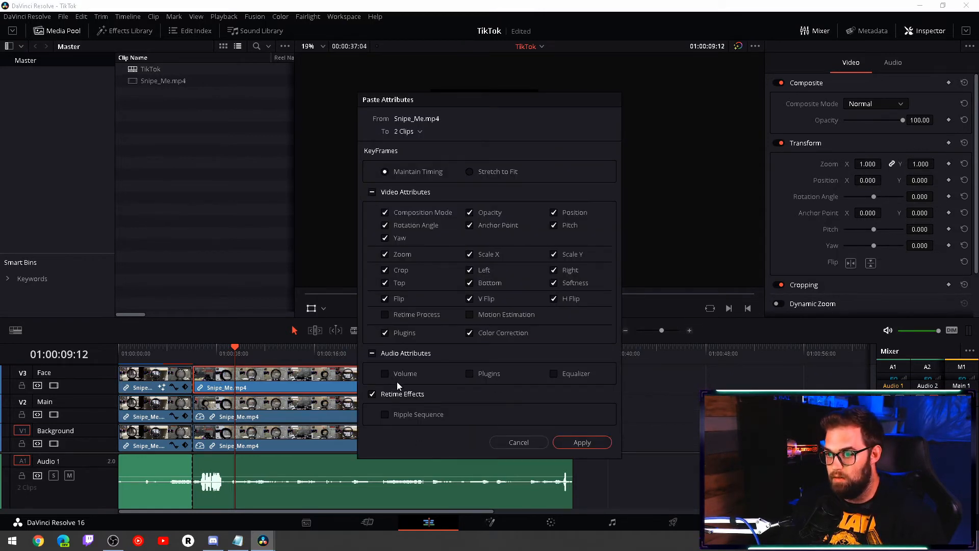
click(578, 442)
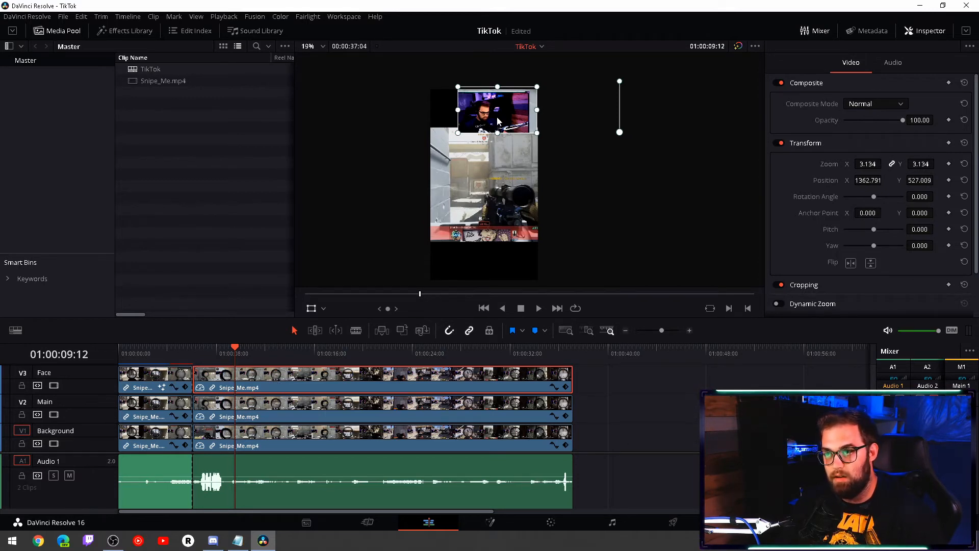
click(160, 350)
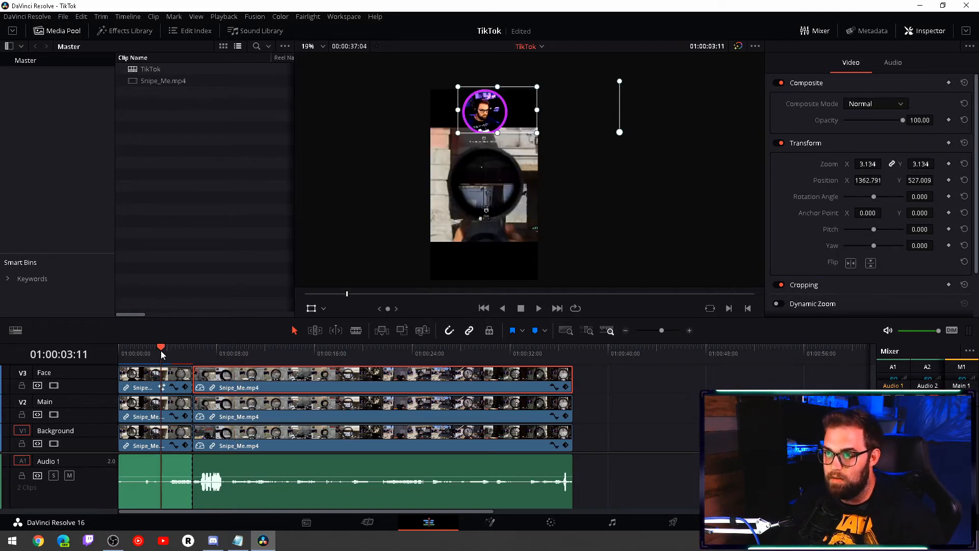
click(243, 350)
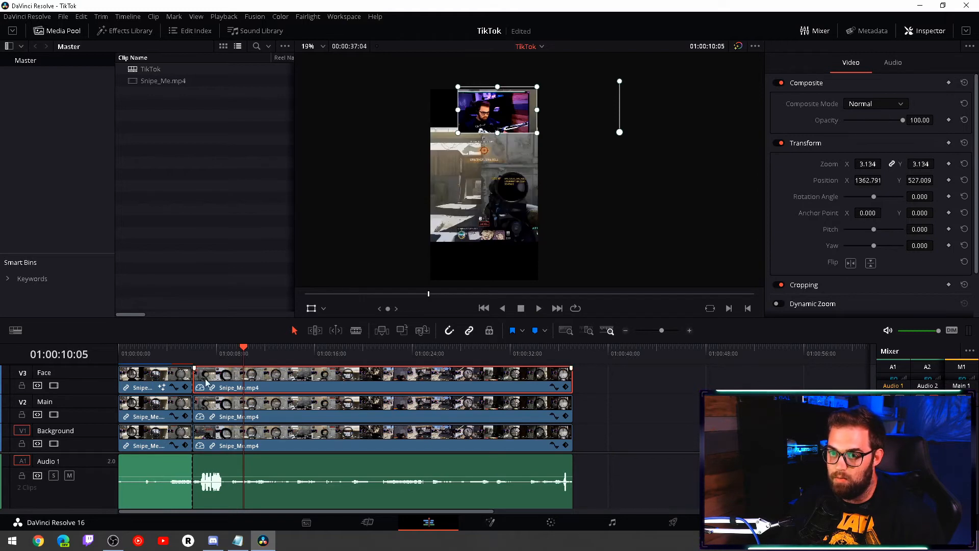
- Open the first Face clip's Fusion composition and copy its Ellipse1, Merge1, Background1 and Ellipse2 nodes
click(176, 382)
click(169, 351)
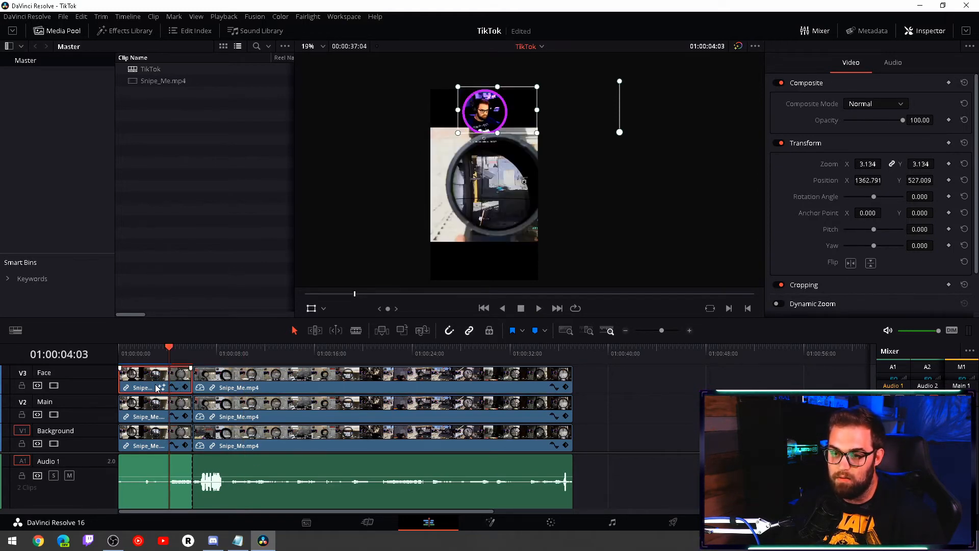
click(491, 528)
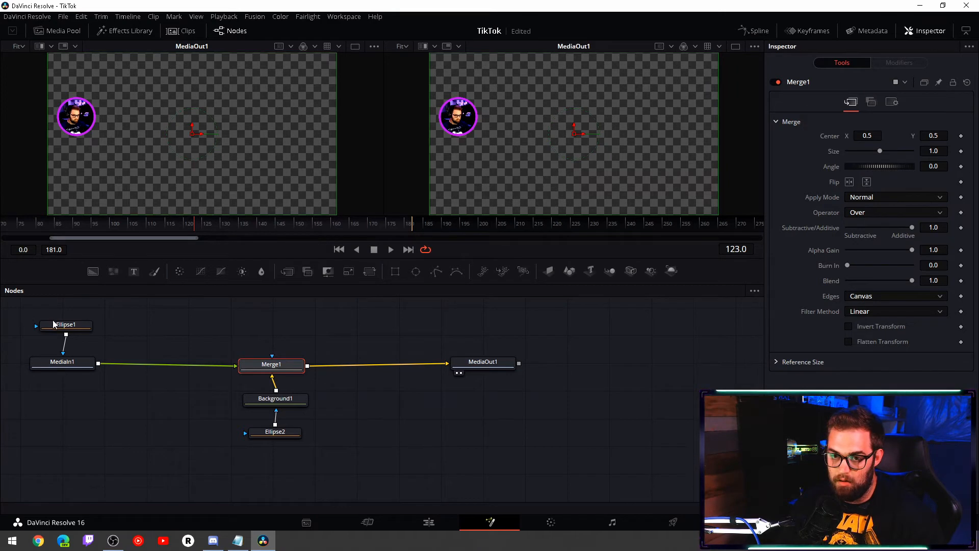
click(54, 323)
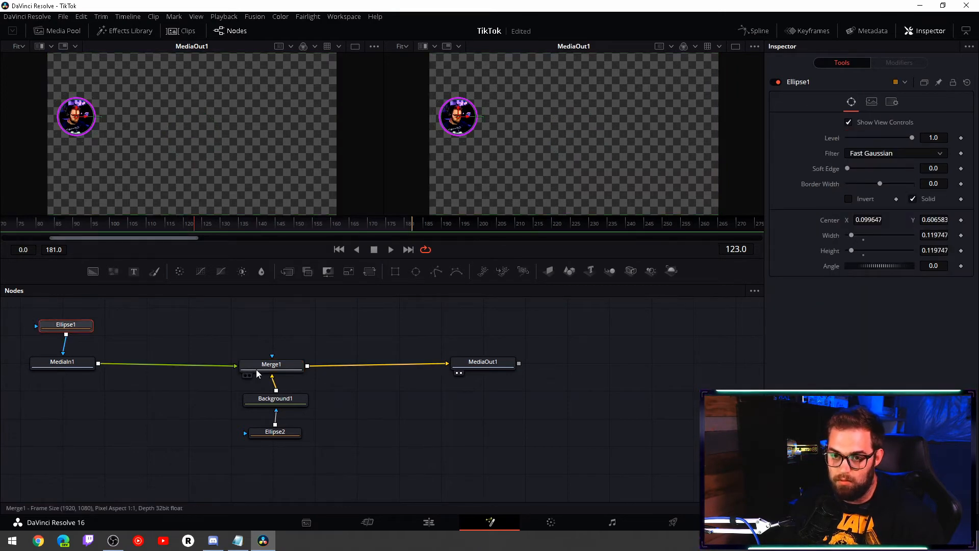
ctrl+click(280, 366)
ctrl+click(297, 399)
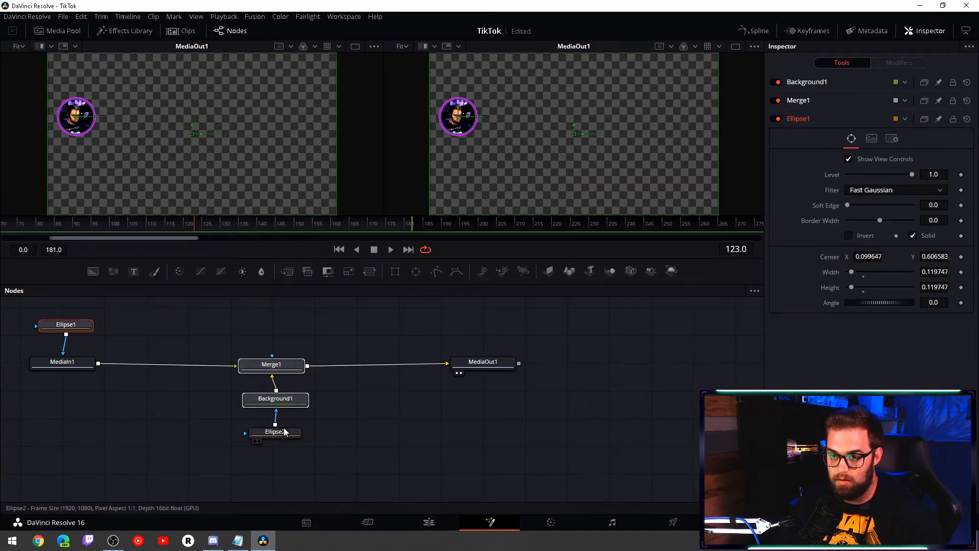
ctrl+click(284, 434)
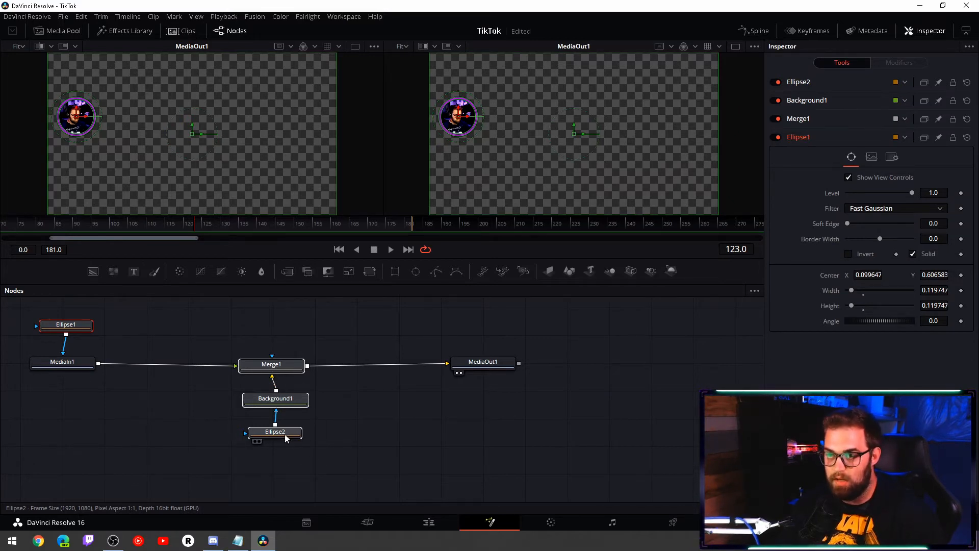
- Open the second Face clip's Fusion composition from its start on the timeline and paste the copied mask and ring nodes into it
click(429, 523)
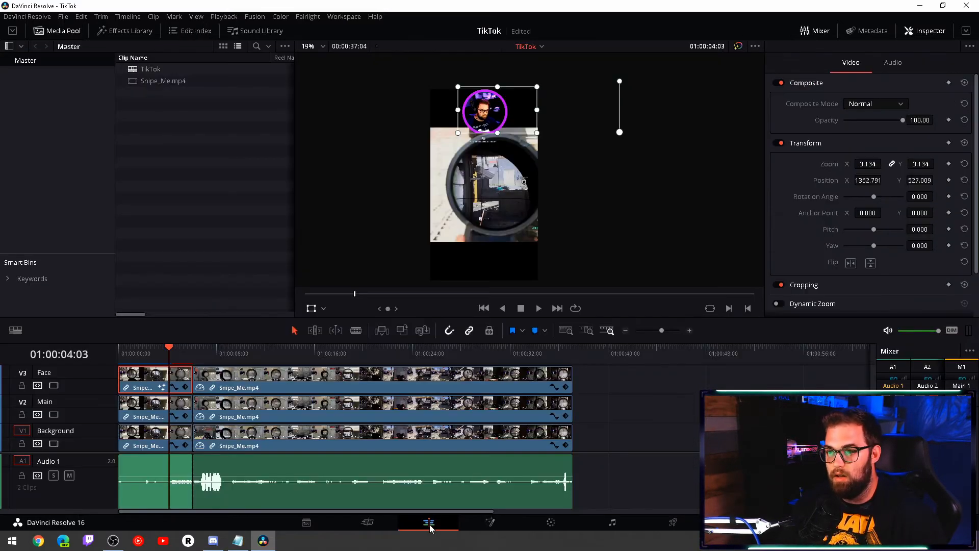
click(289, 377)
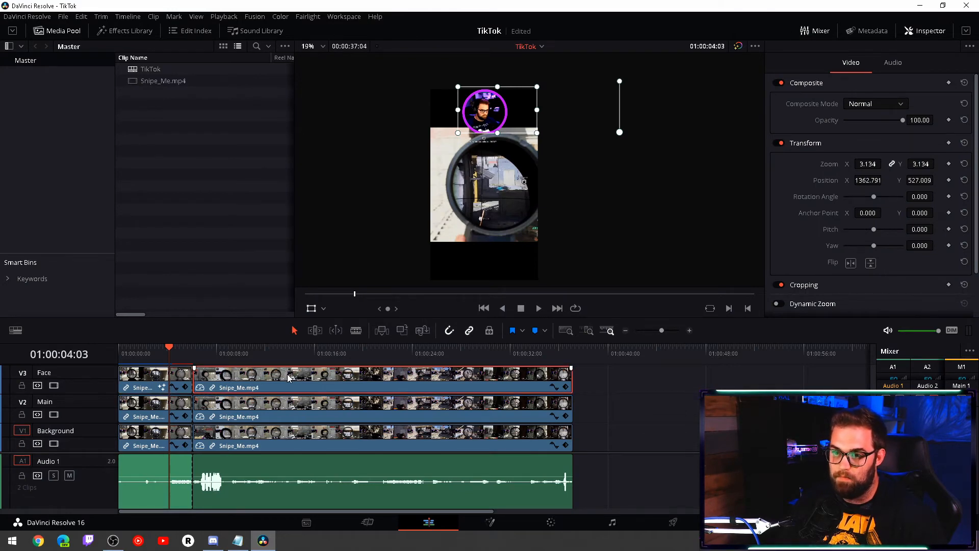
click(278, 352)
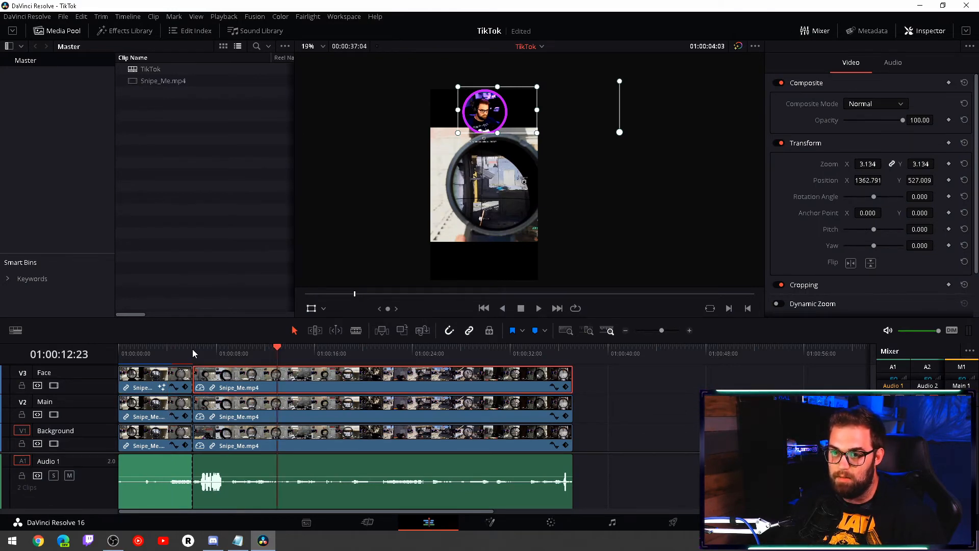
click(193, 352)
click(490, 521)
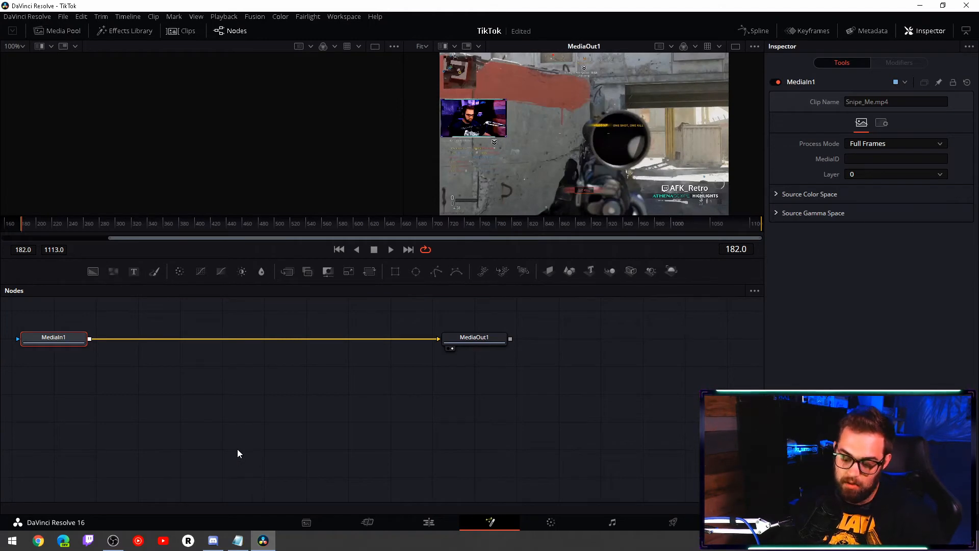
key(ctrl+v)
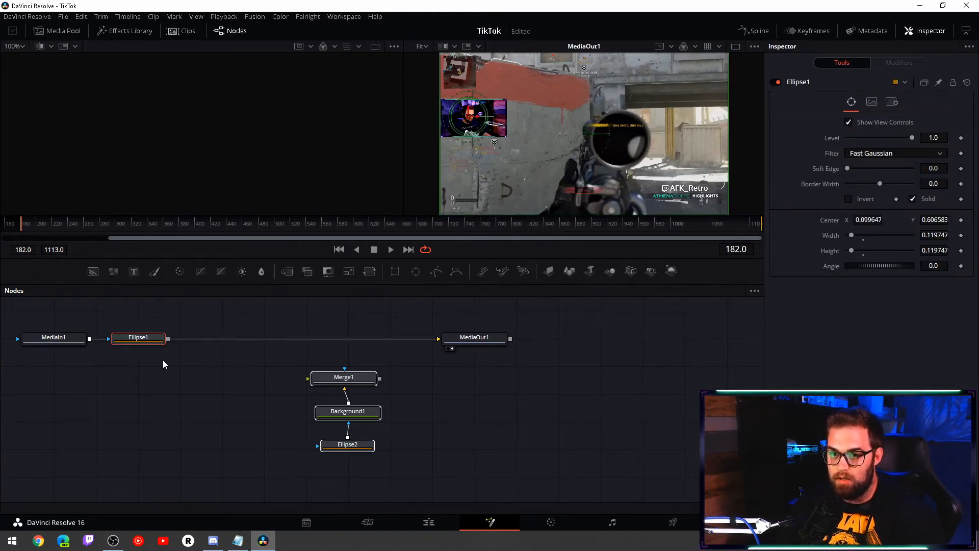
- Place Ellipse1 above MediaIn1 as its mask and replace the direct MediaIn1–MediaOut1 link with a connection through Merge1
drag(136, 340, 57, 313)
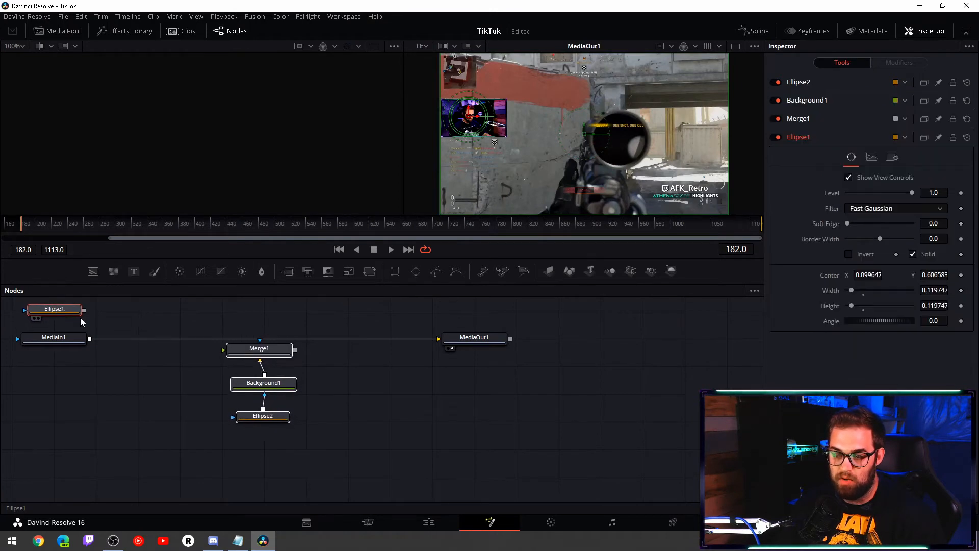
drag(384, 341, 376, 338)
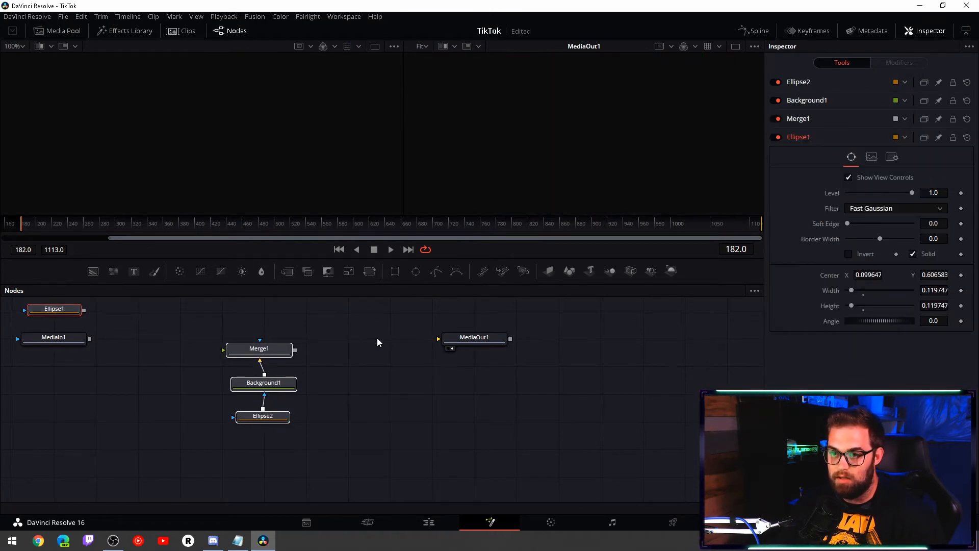
drag(84, 310, 81, 341)
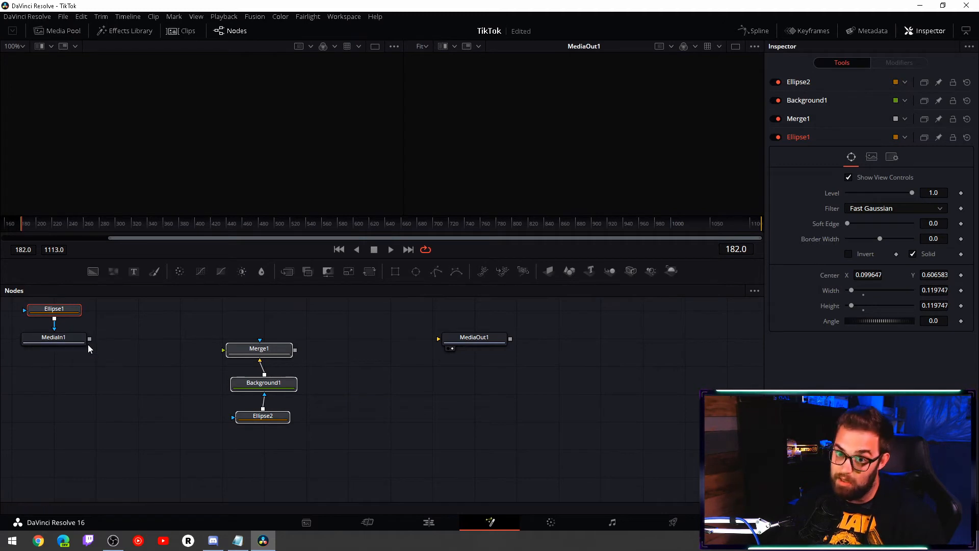
drag(90, 339, 230, 349)
drag(295, 351, 460, 340)
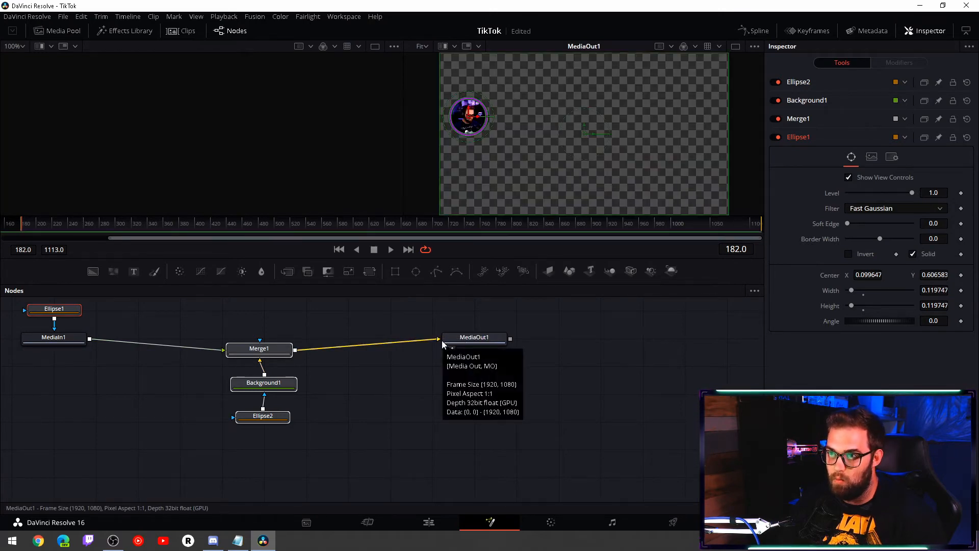
- Return to the Edit page and check the second Face clip at 01:00:14:05 with the transform overlay hidden
click(429, 522)
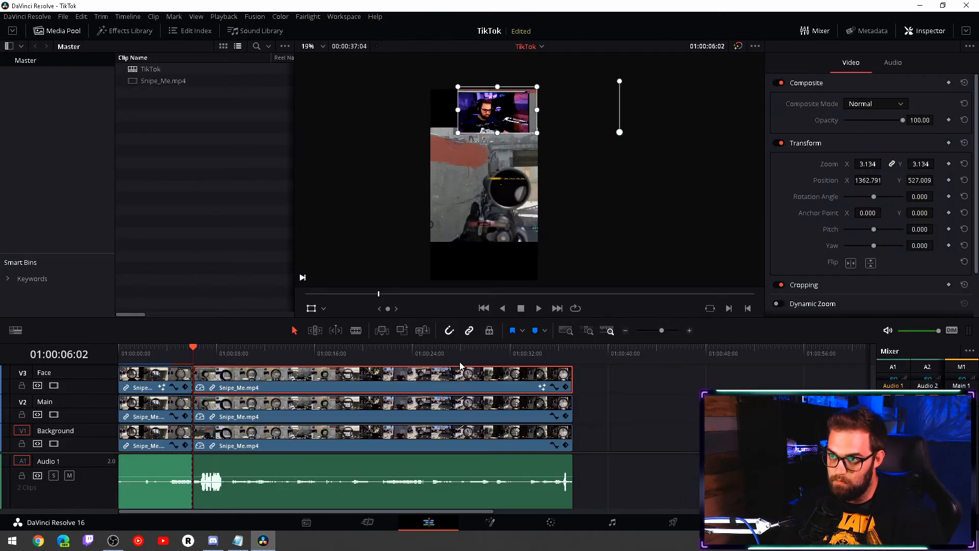
click(293, 352)
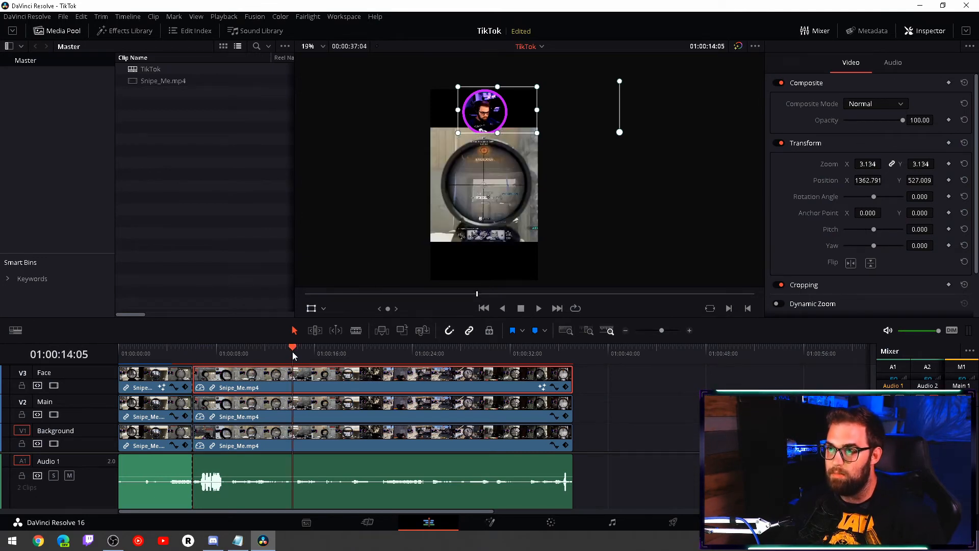
click(311, 308)
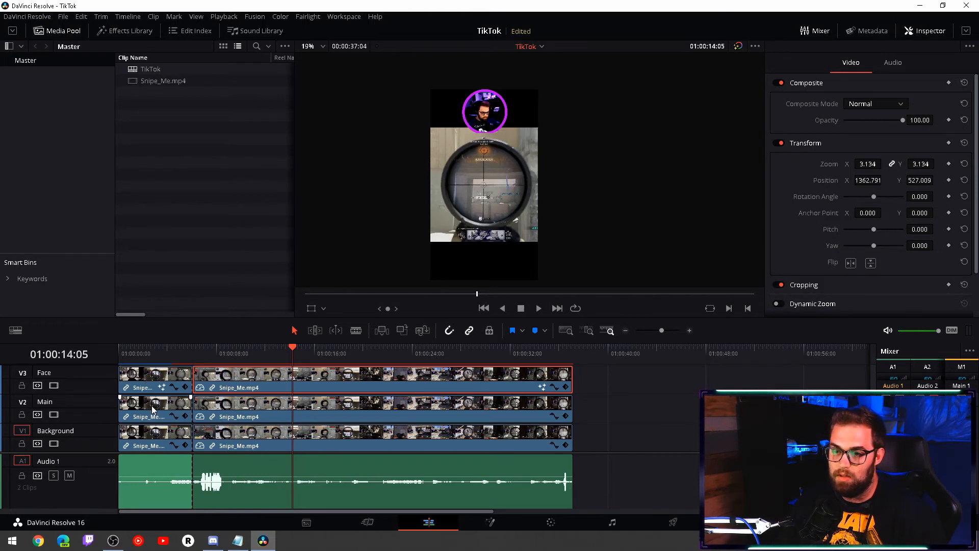
- Show the transform overlay for the second Main clip, keep its Position X at 0 and lower its Position Y to -94
click(226, 404)
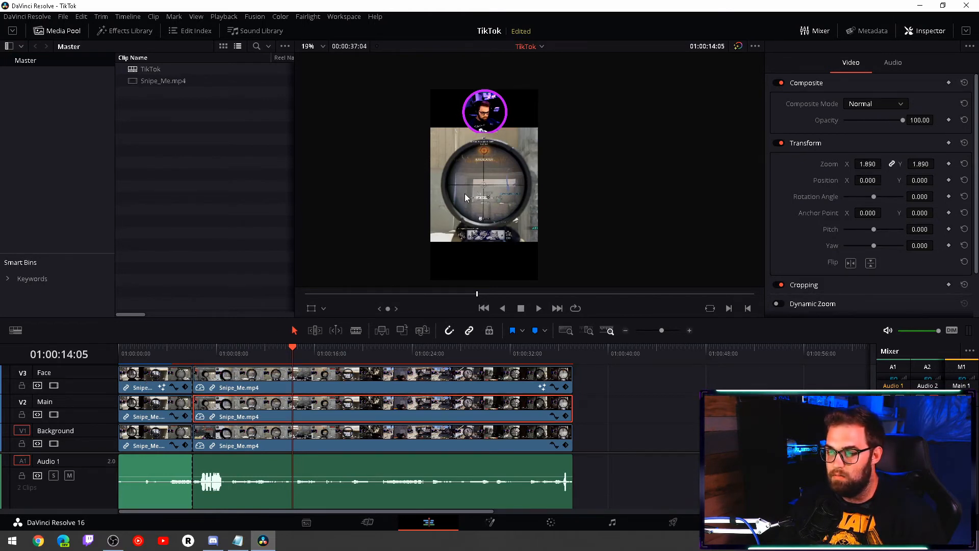
click(311, 308)
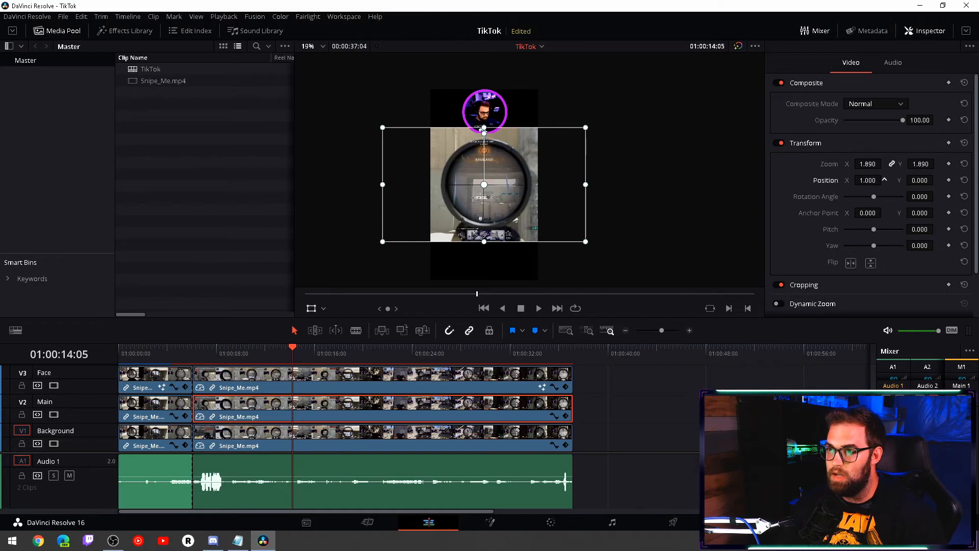
drag(862, 182, 882, 180)
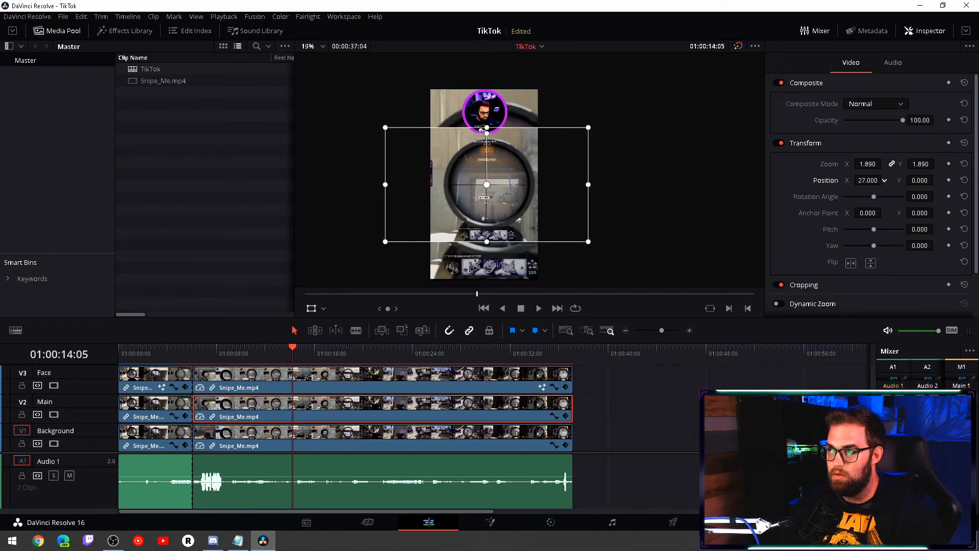
double_click(818, 181)
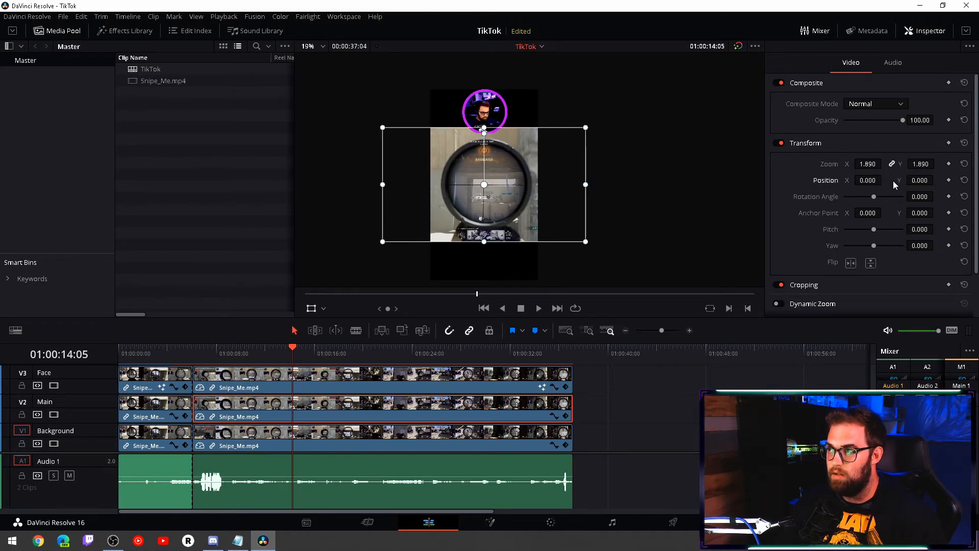
drag(920, 180, 839, 180)
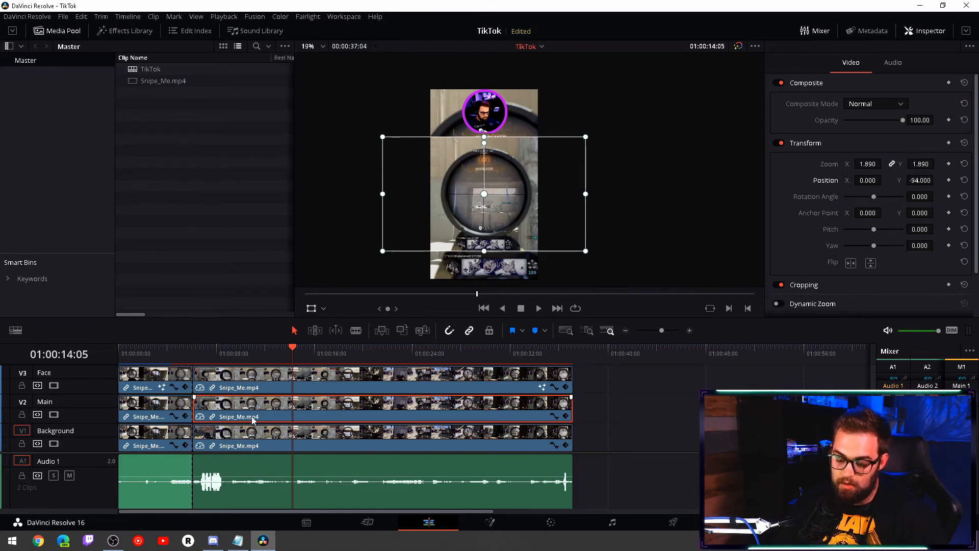
- Copy the second Main clip's attributes back onto the first Main clip, with all video attributes, retime effects and Maintain Timing
click(165, 406)
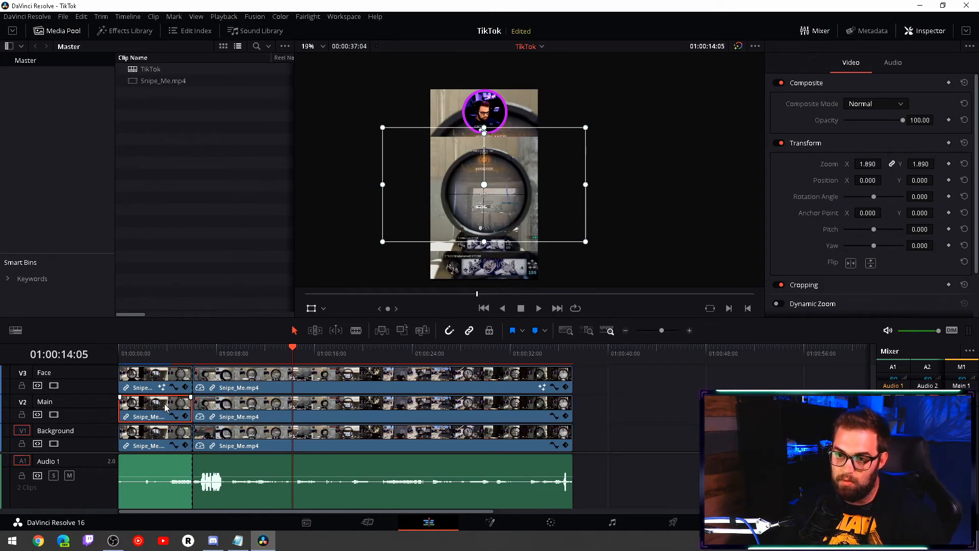
key(alt+v)
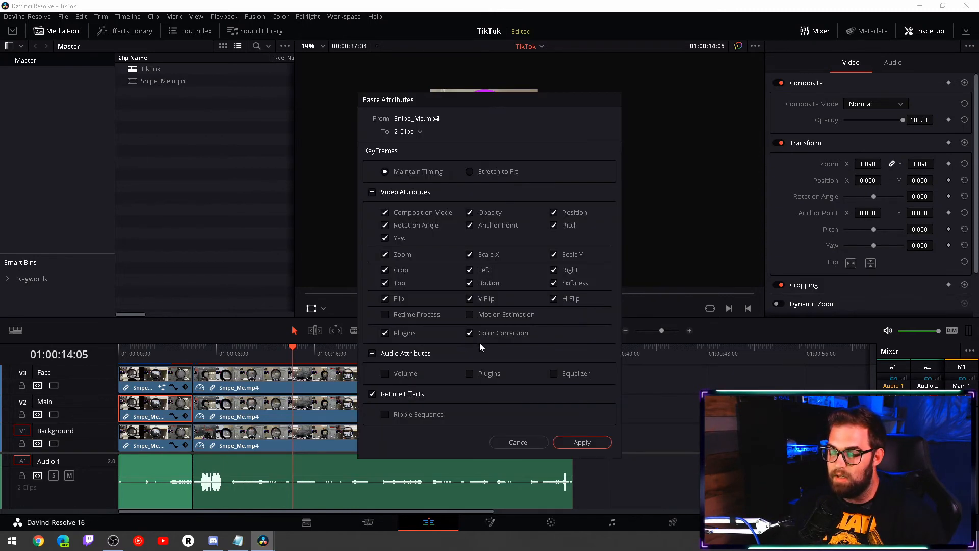
click(568, 442)
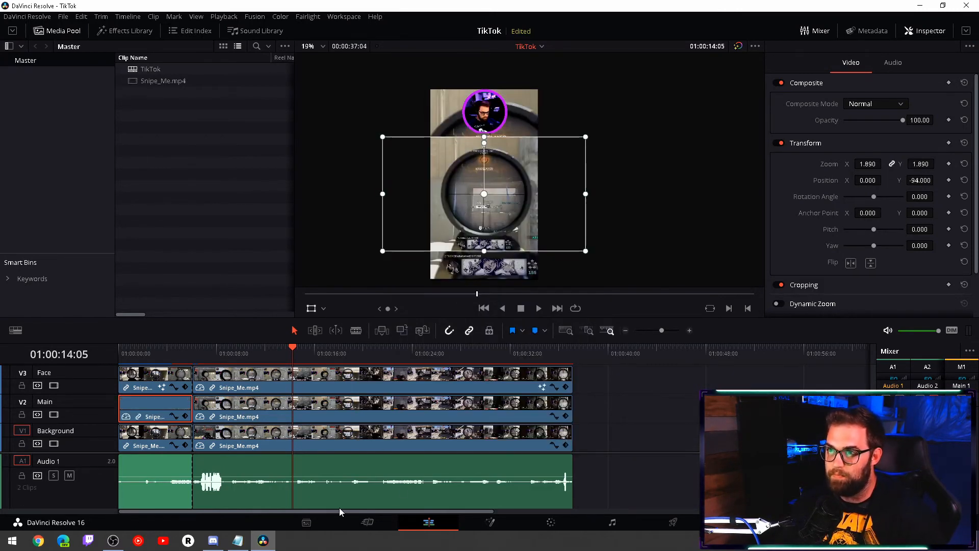
- Move the playhead to 01:00:04:01 and apply the Gaussian Blur effect to the first Background clip
click(167, 349)
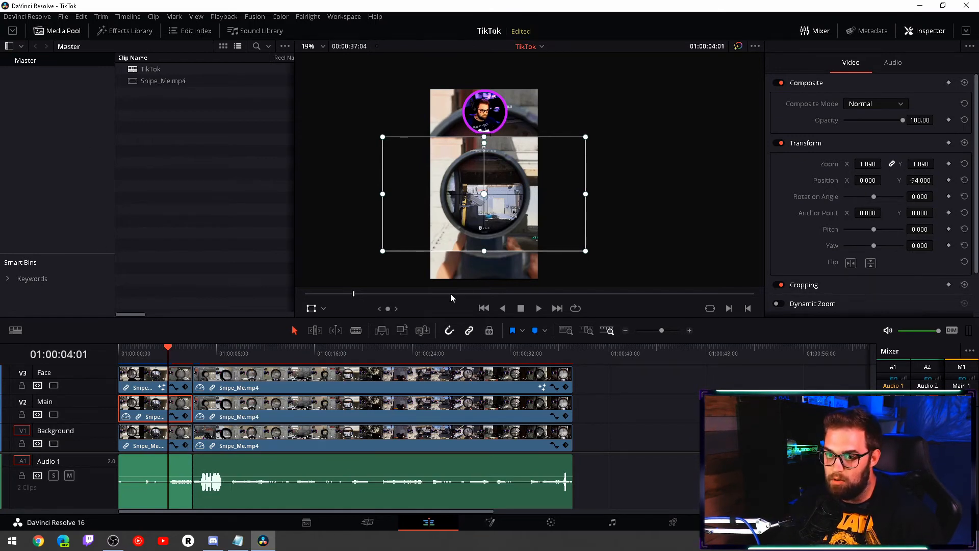
click(139, 439)
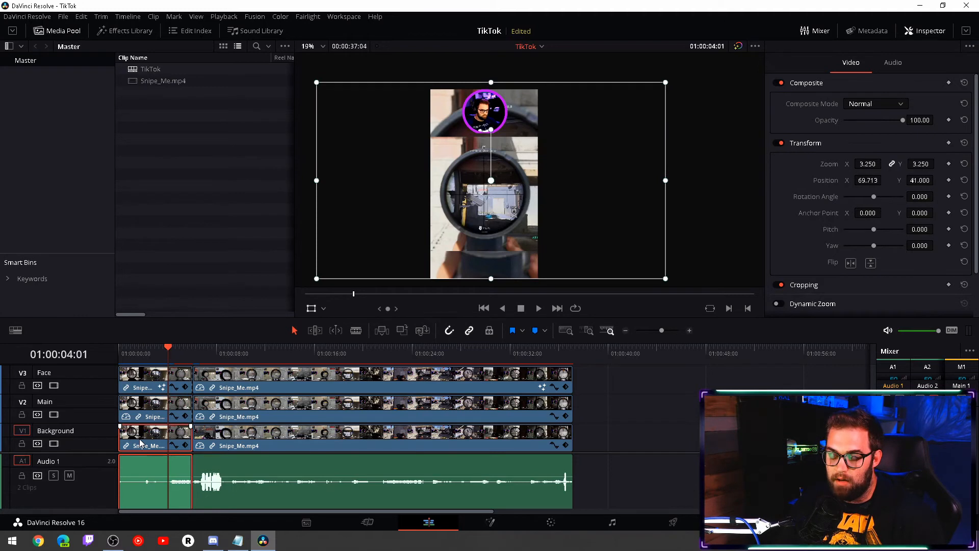
click(116, 32)
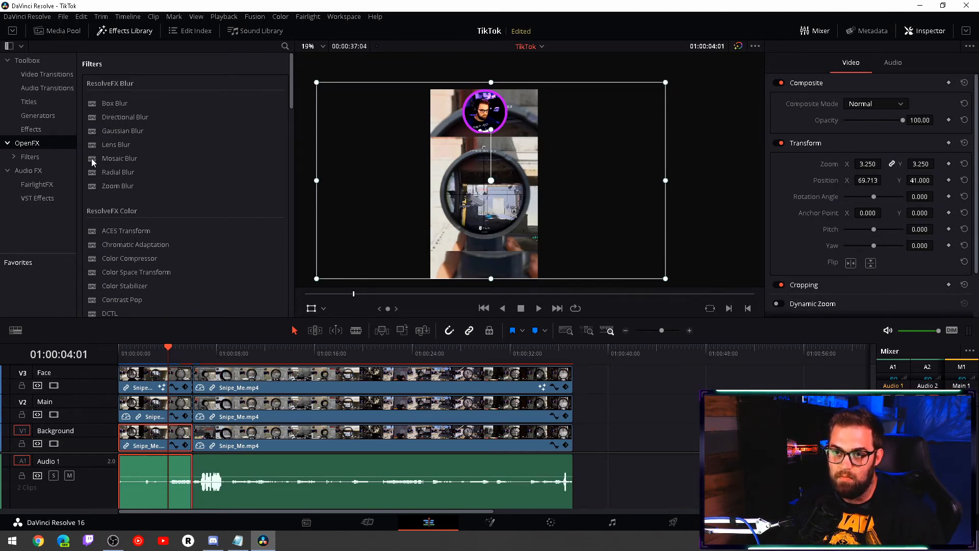
click(123, 134)
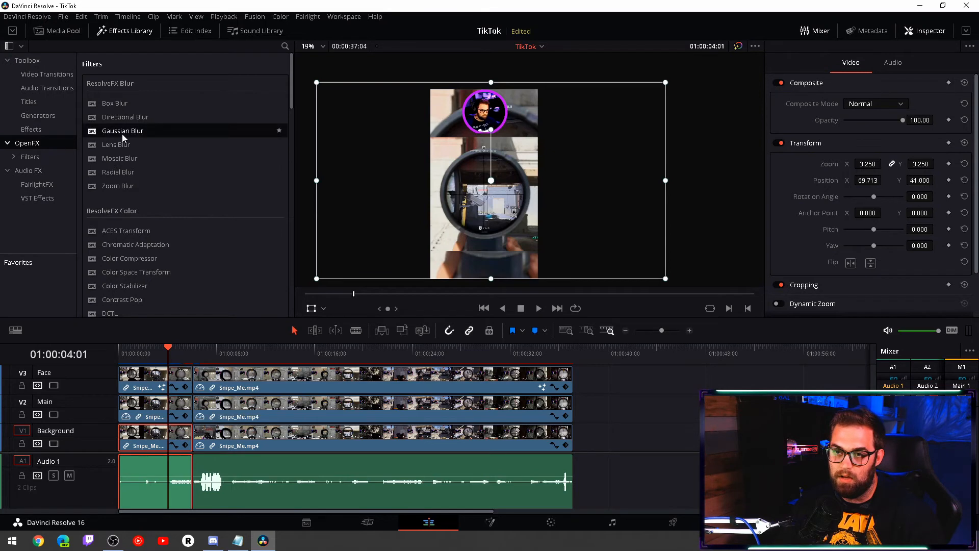
drag(123, 136, 136, 445)
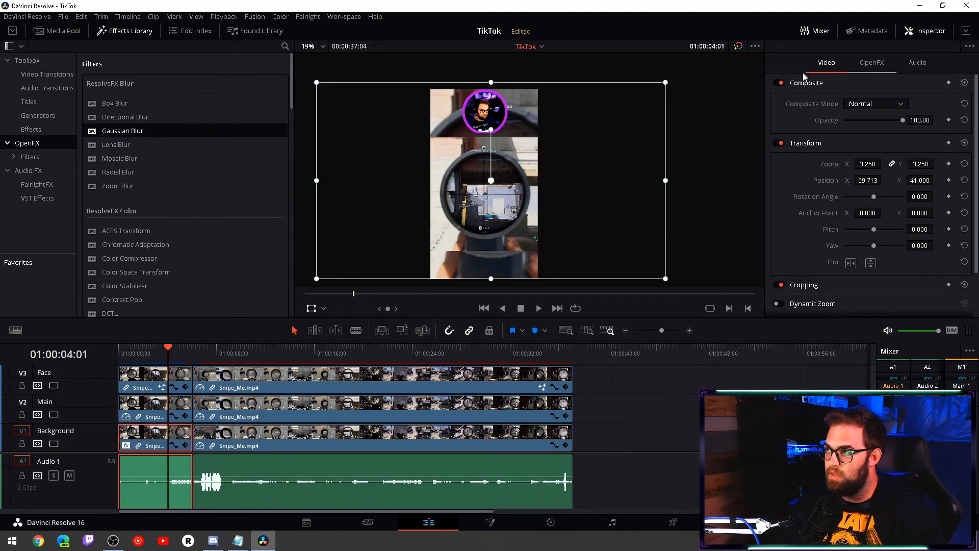
- Set the first Background clip's Gaussian Blur to a ganged strength of 0.788 with the Wrap-Around border type
click(871, 64)
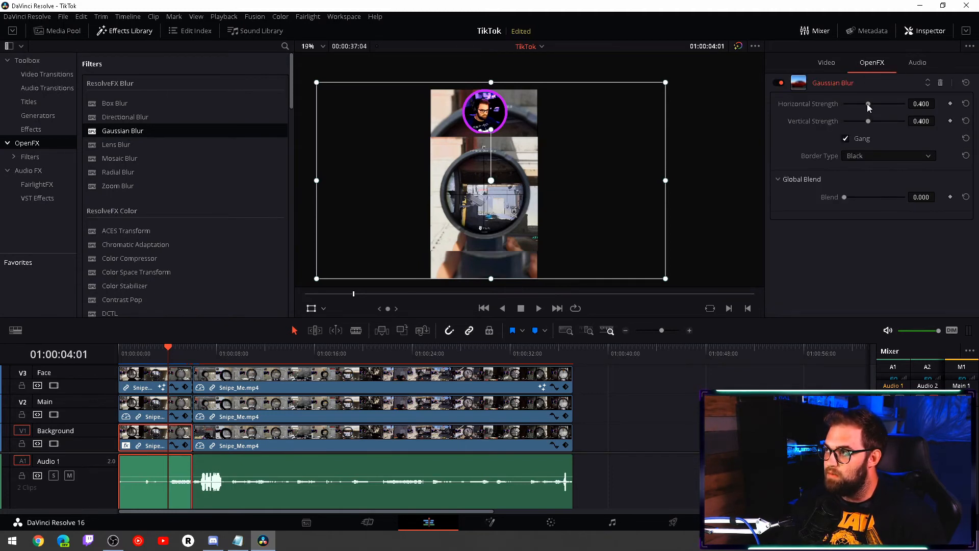
drag(874, 103, 886, 103)
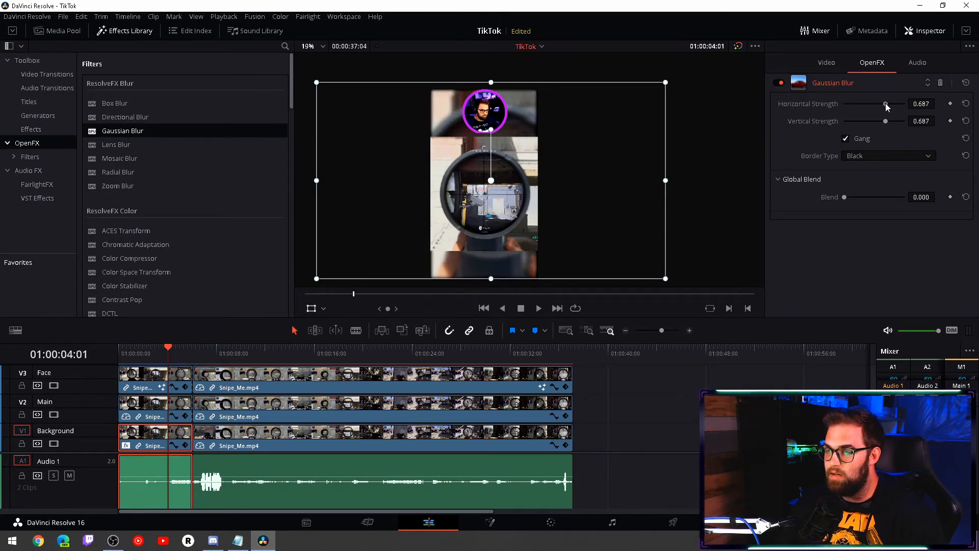
drag(886, 103, 892, 104)
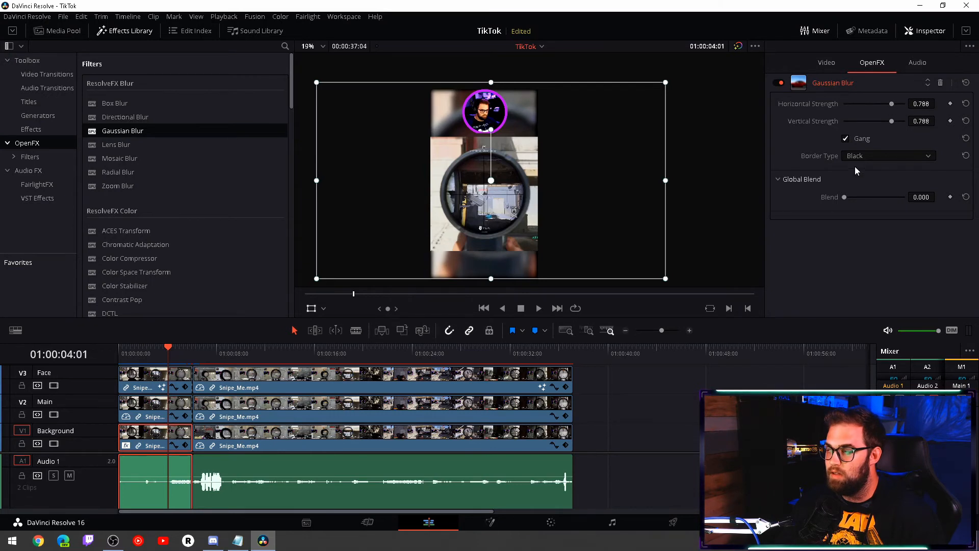
click(871, 156)
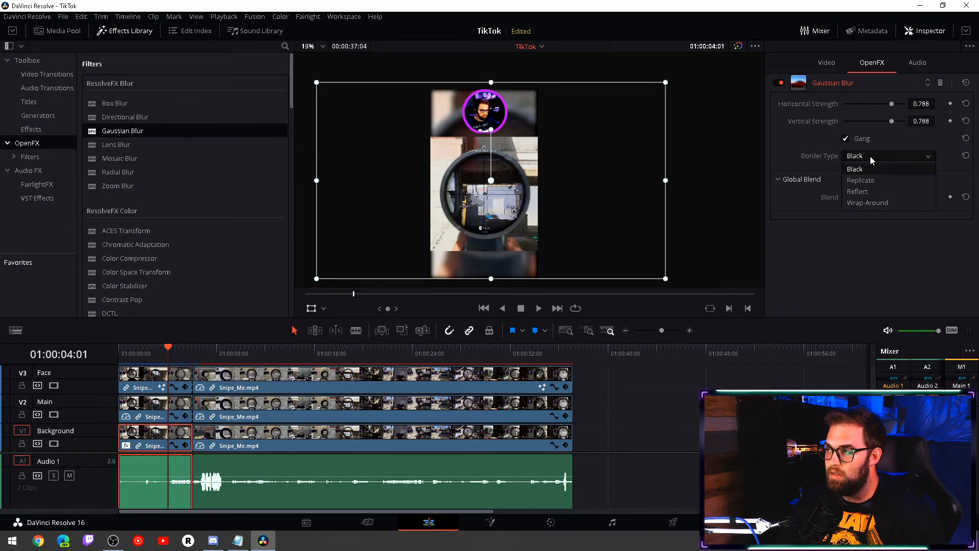
click(865, 203)
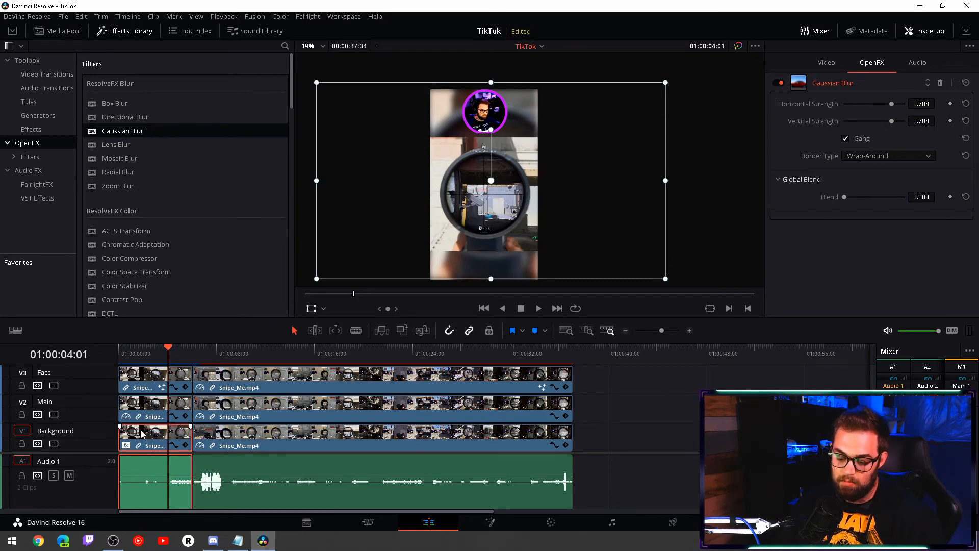
- Paste the blurred first Background clip's attributes onto the second one, including plugins, retime effects and Maintain Timing, and check the frame at 01:00:07:05
click(224, 444)
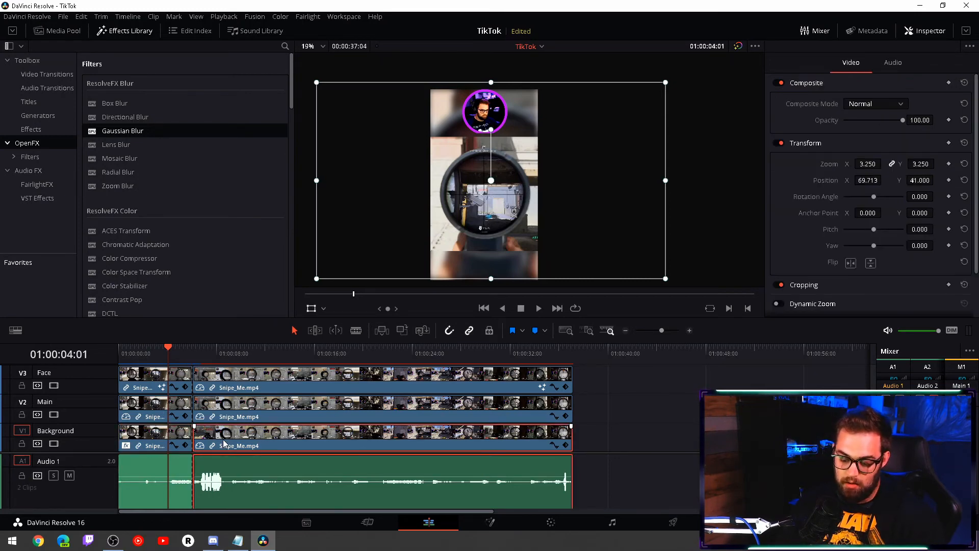
key(alt+v)
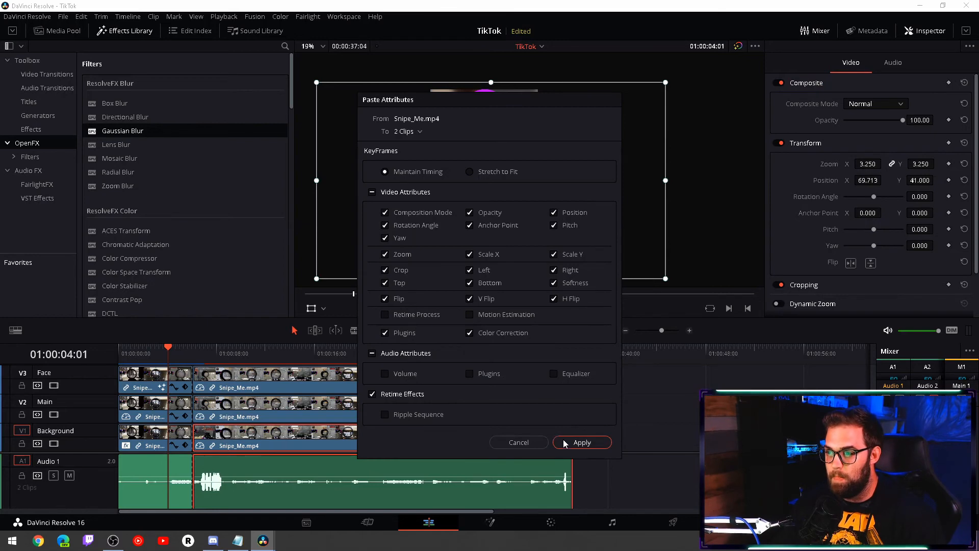
click(582, 442)
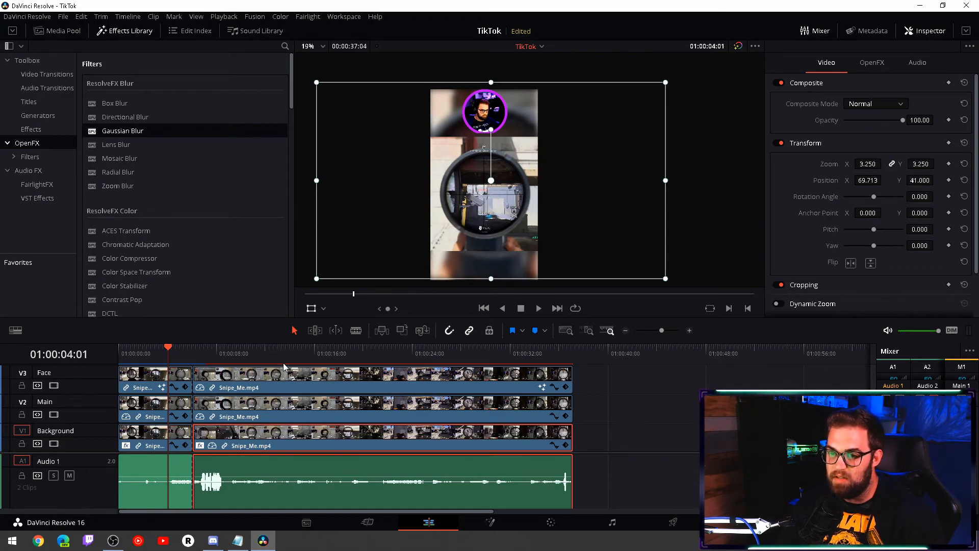
click(207, 350)
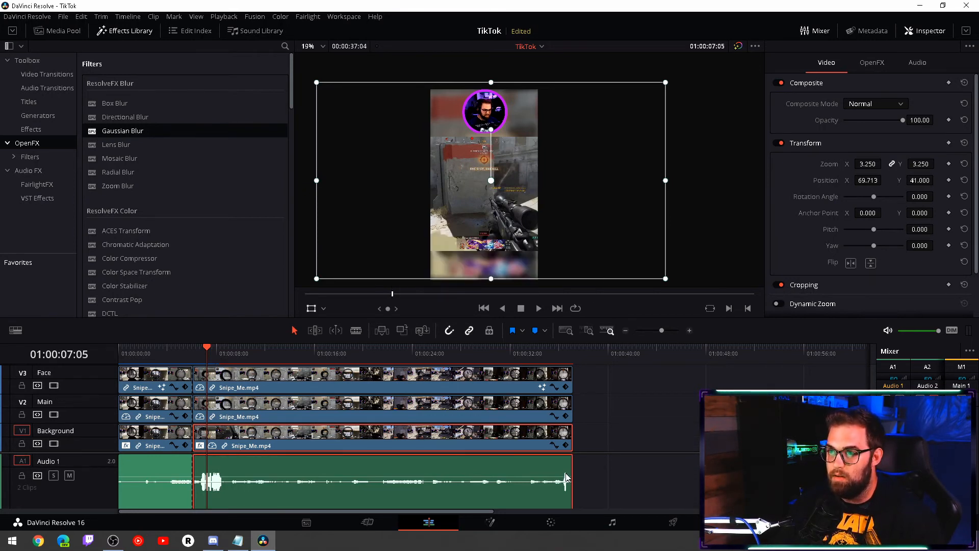
- On the Fairlight page, add a De-Esser with the Male ESS preset to the Audio 1 track and close its window
click(612, 523)
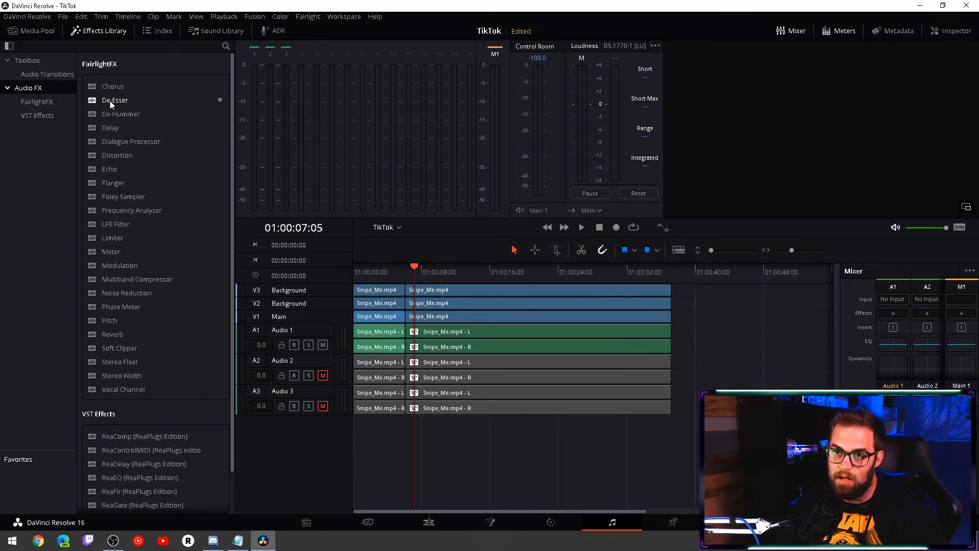
drag(109, 100, 892, 386)
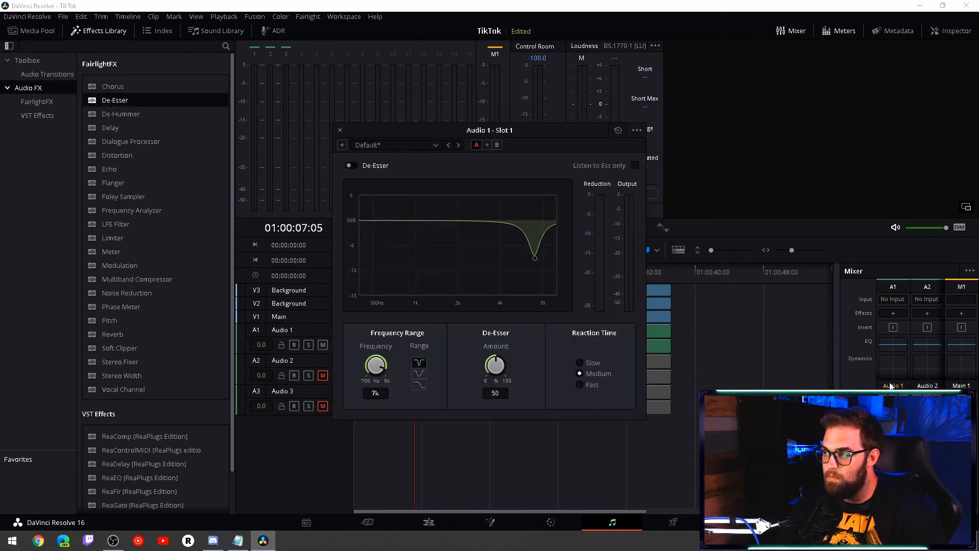
click(435, 145)
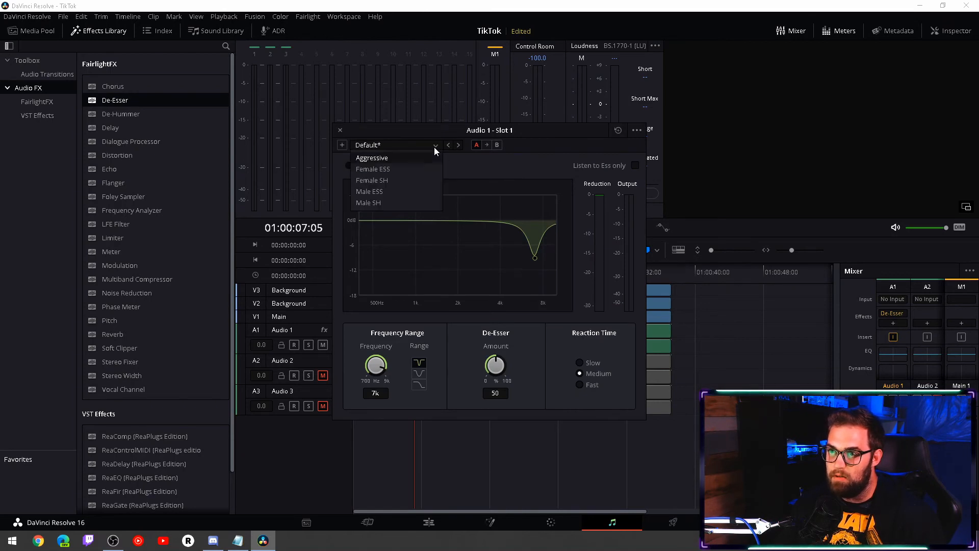
click(387, 192)
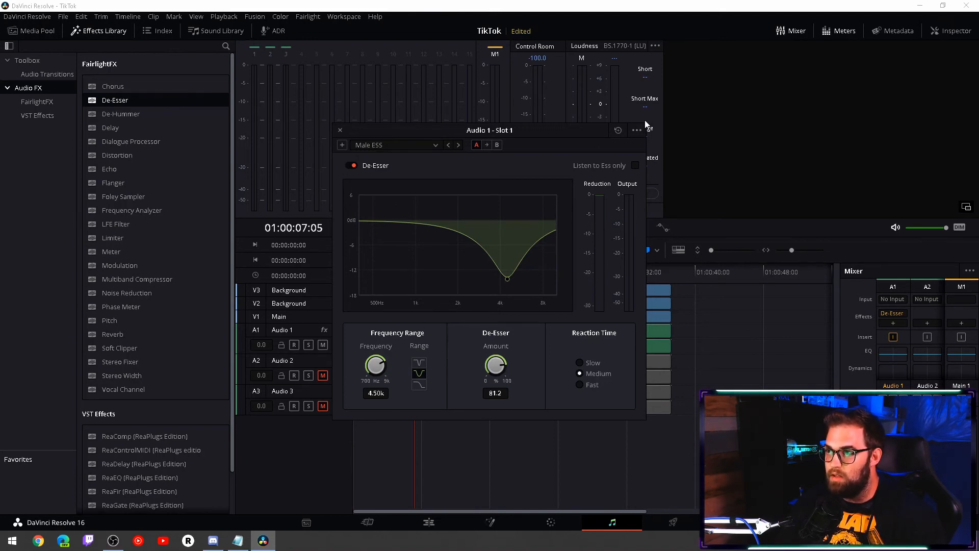
click(340, 130)
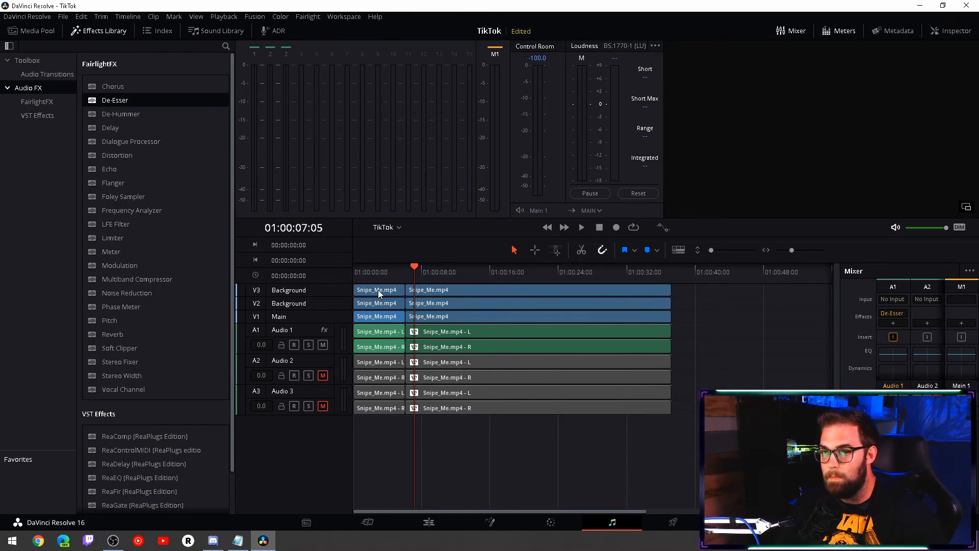
- On the Deliver page, name the render file TikTok and choose the Desktop as its location
click(672, 528)
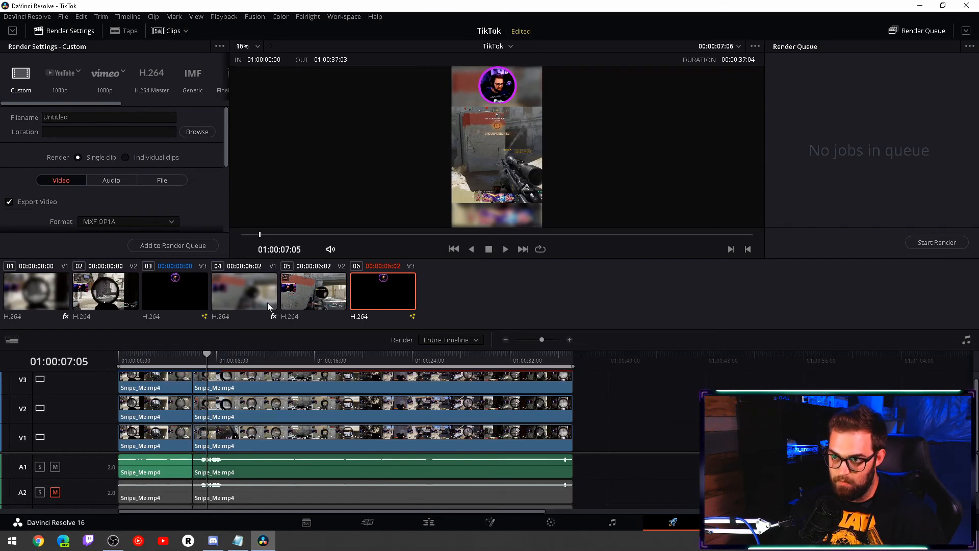
click(290, 294)
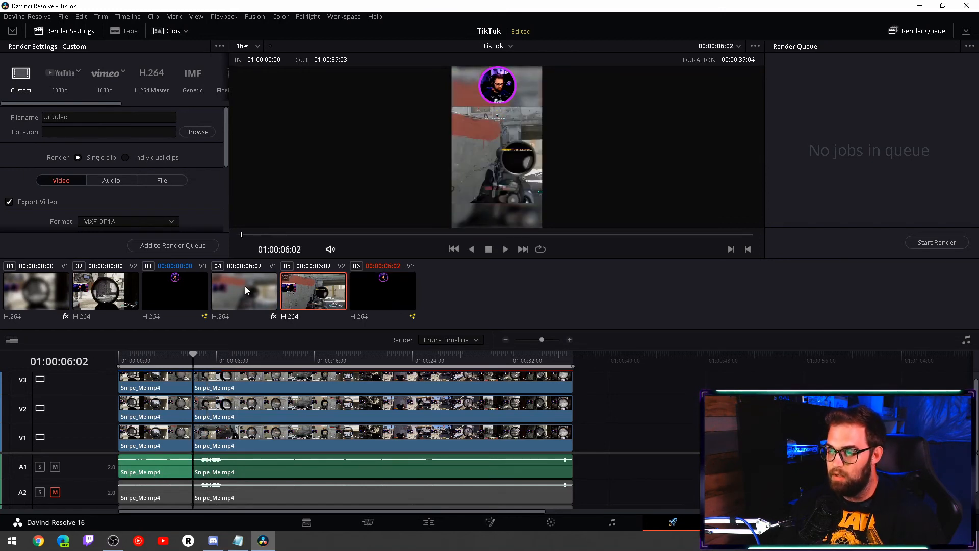
click(245, 288)
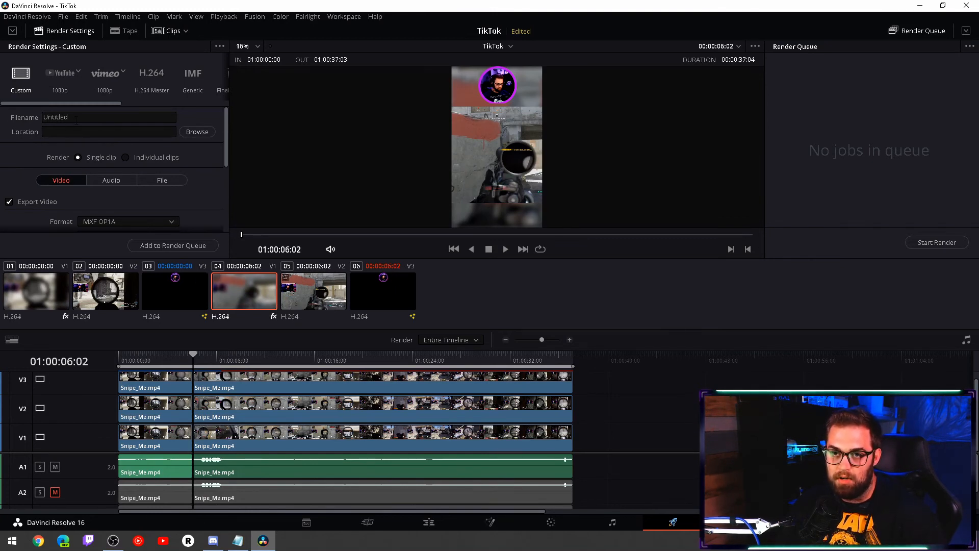
drag(77, 118, 3, 122)
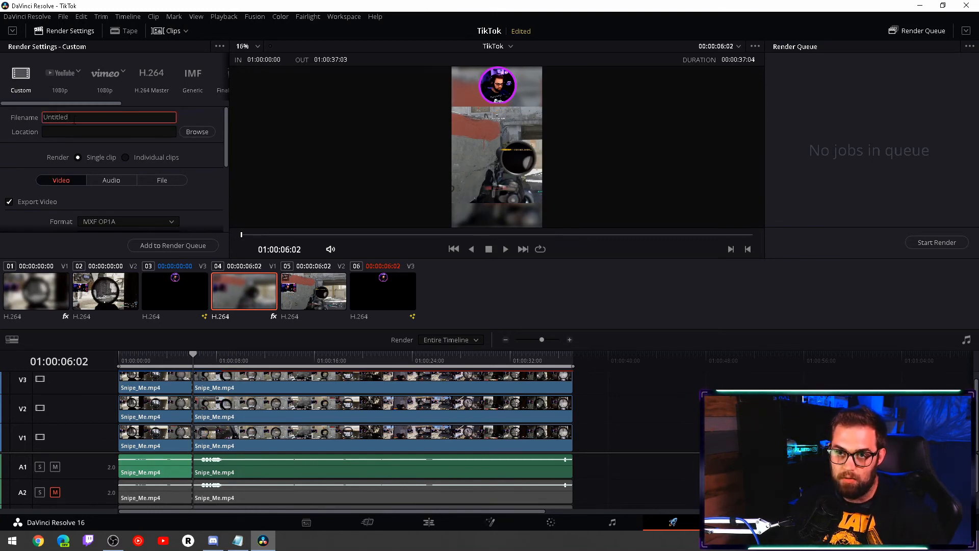
double_click(75, 121)
text(TikTok)
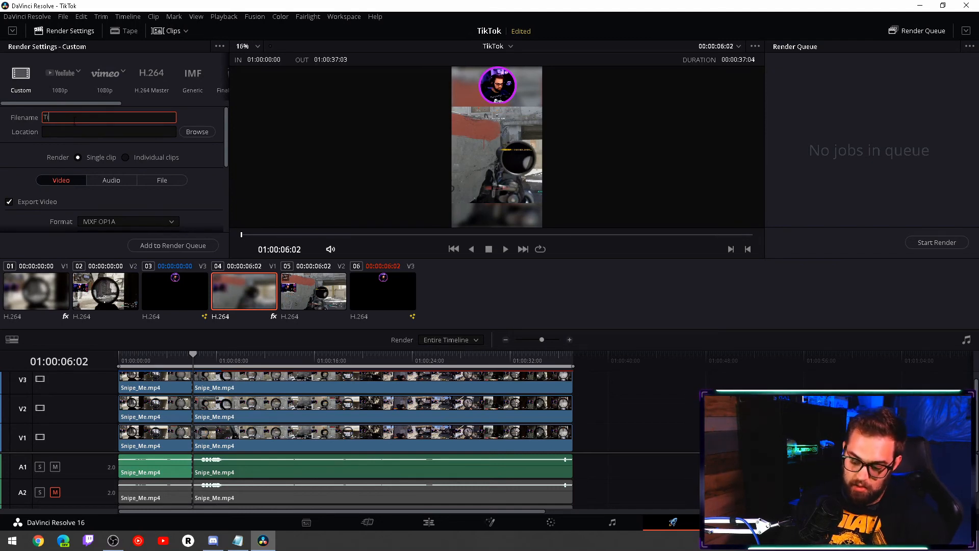
click(197, 132)
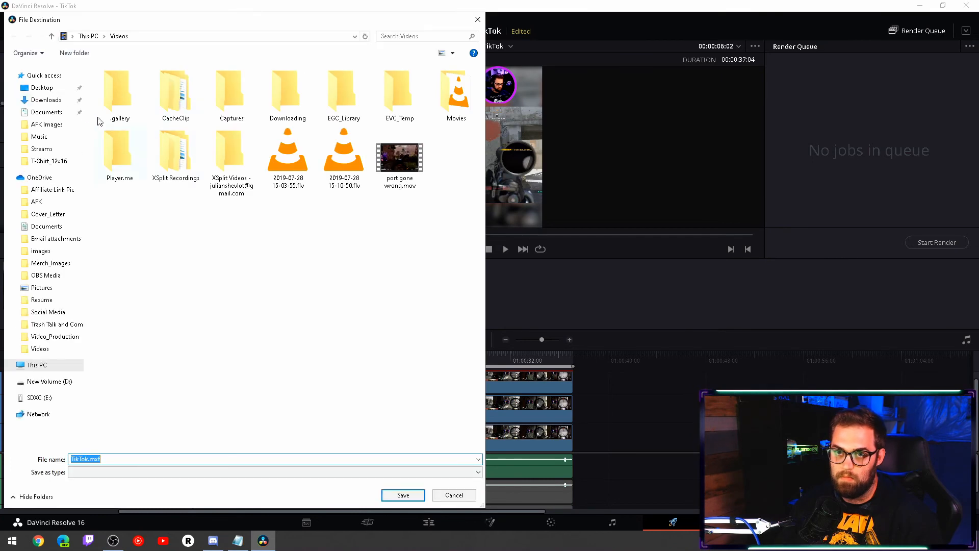
click(402, 495)
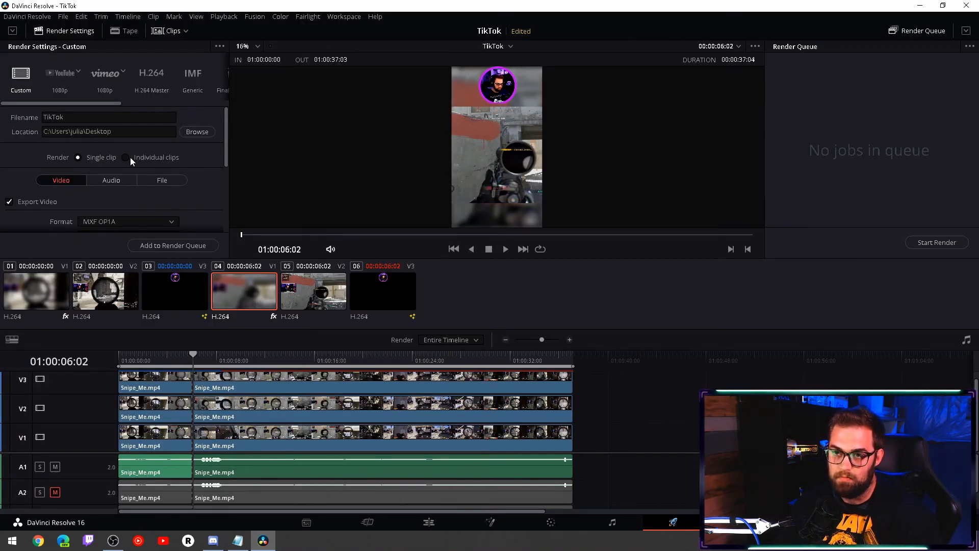
- Set the render format to MP4 and the frame rate to 30 (3:2)
scroll(114, 158, down, 2)
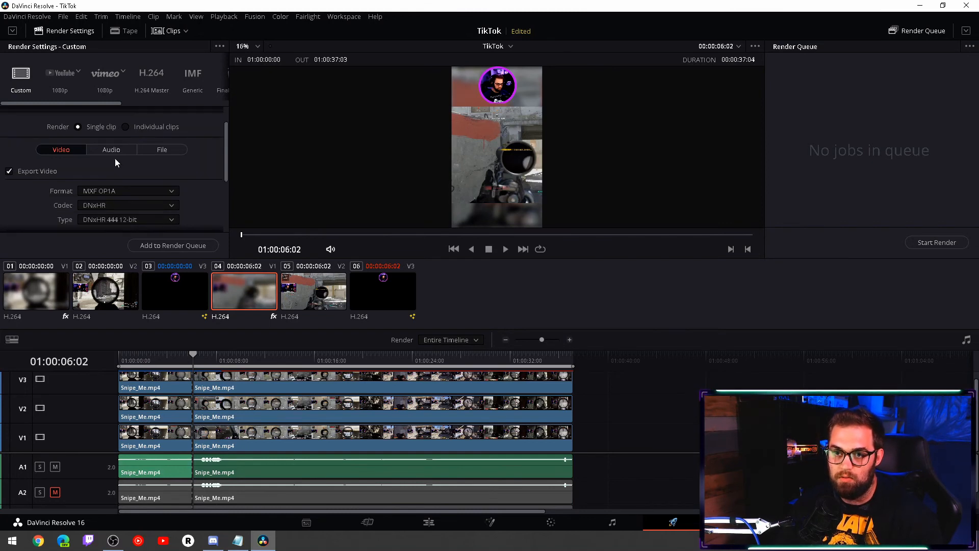
click(114, 160)
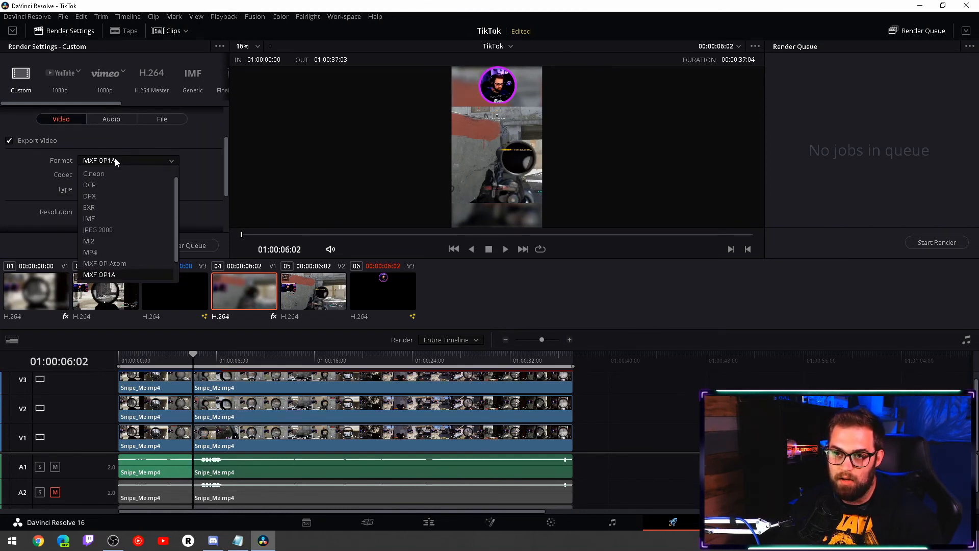
click(100, 252)
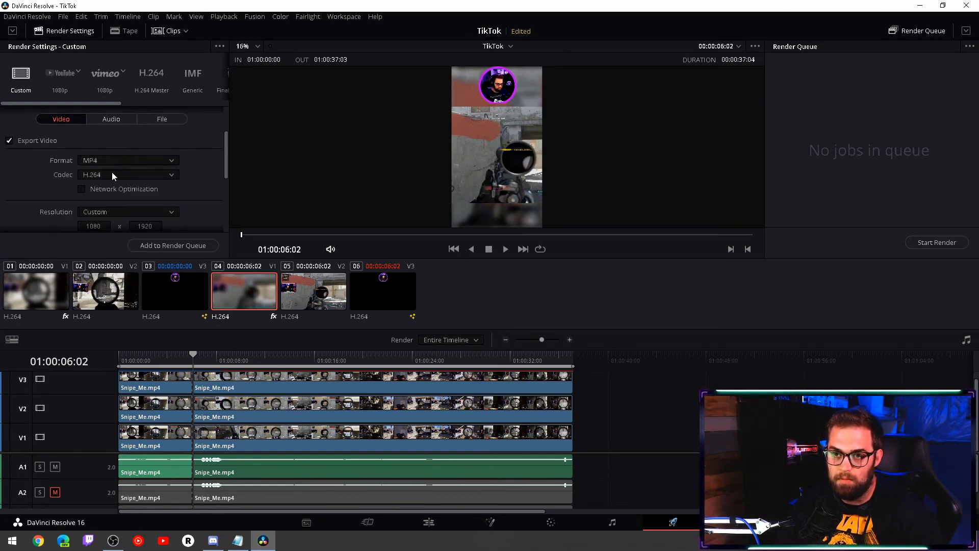
scroll(178, 186, down, 2)
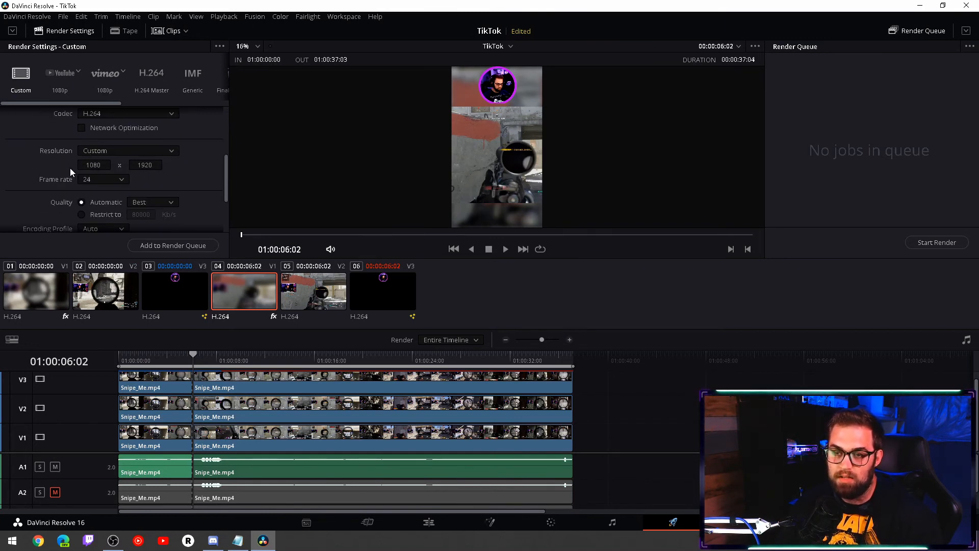
click(104, 181)
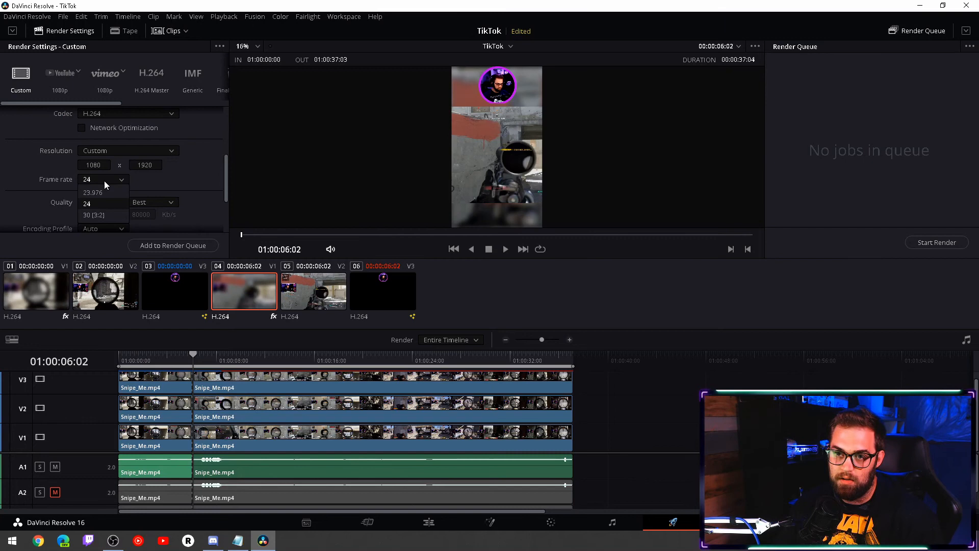
click(97, 215)
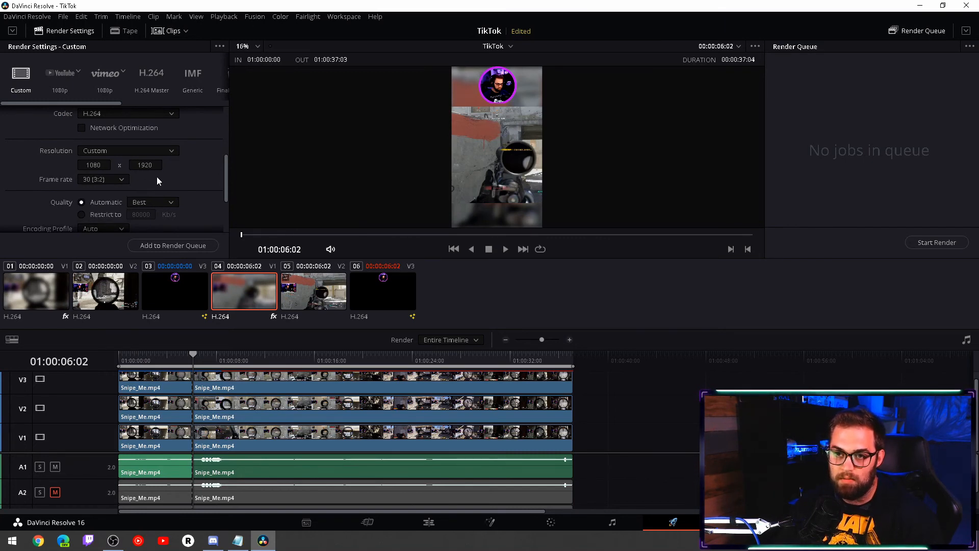
- Set the render's encoding profile to High
scroll(163, 182, down, 1)
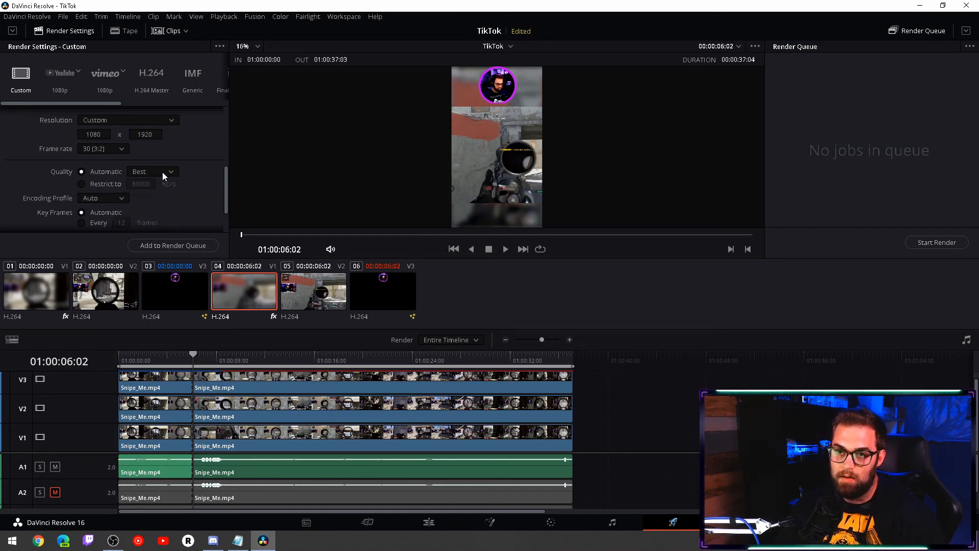
click(122, 197)
click(110, 247)
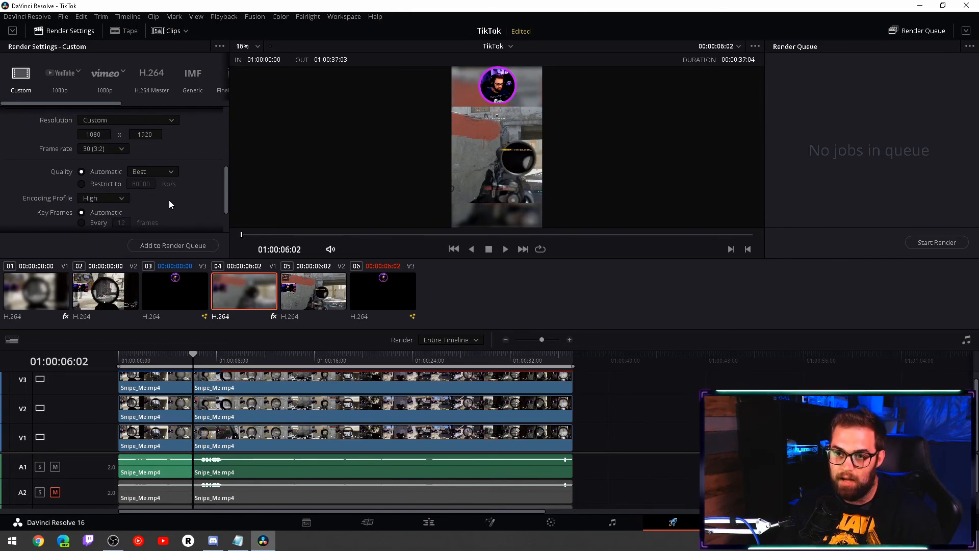
scroll(191, 194, down, 2)
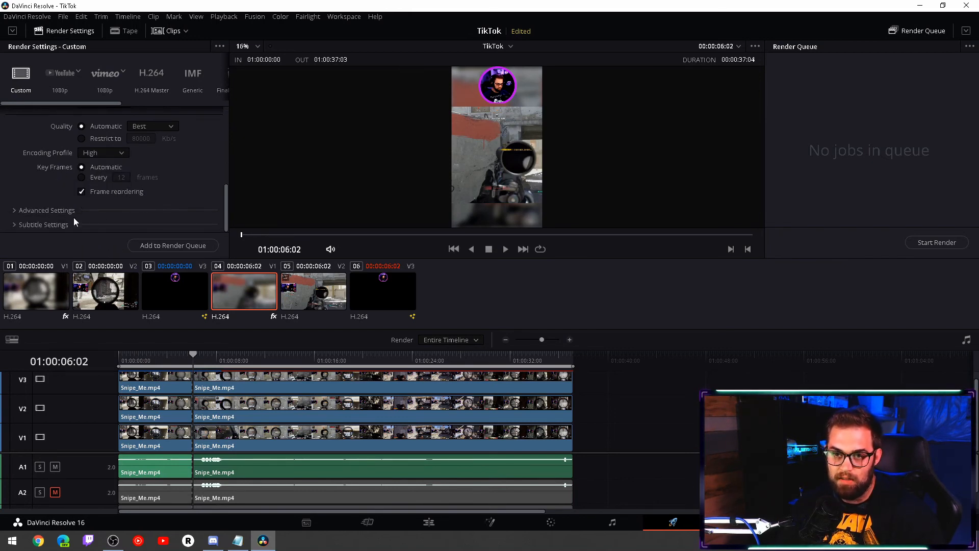
- In the advanced render settings, force both sizing and debayer to highest quality
click(28, 210)
scroll(47, 204, down, 6)
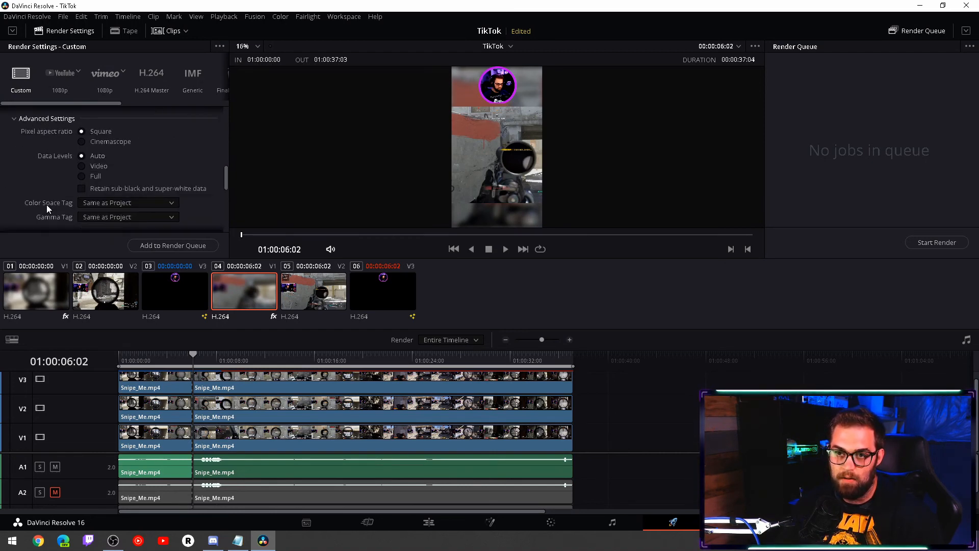
click(81, 155)
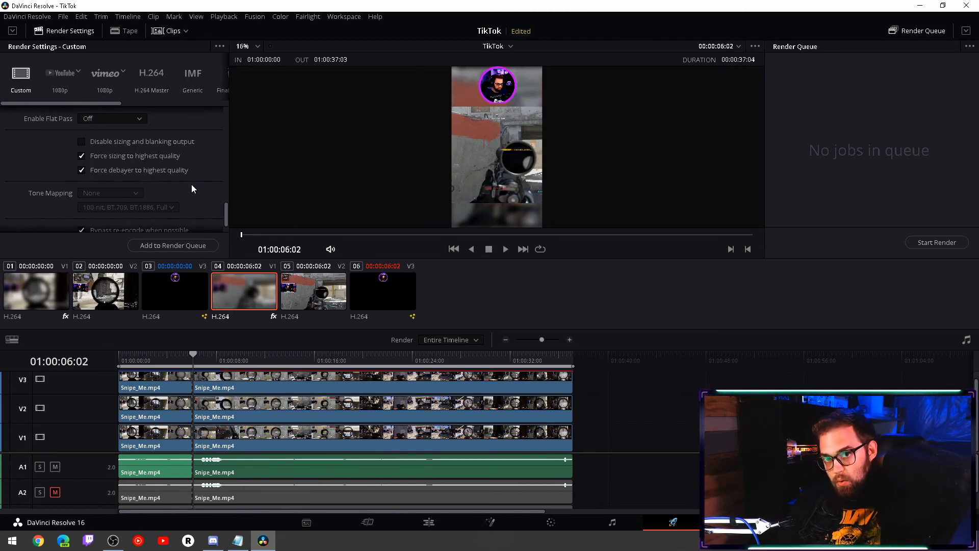
scroll(188, 176, up, 3)
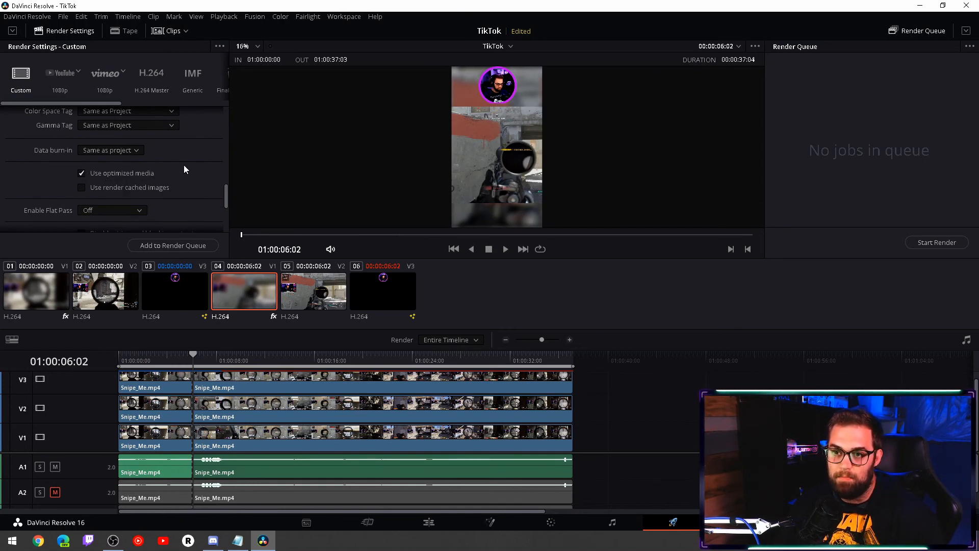
scroll(185, 169, down, 2)
scroll(185, 172, up, 5)
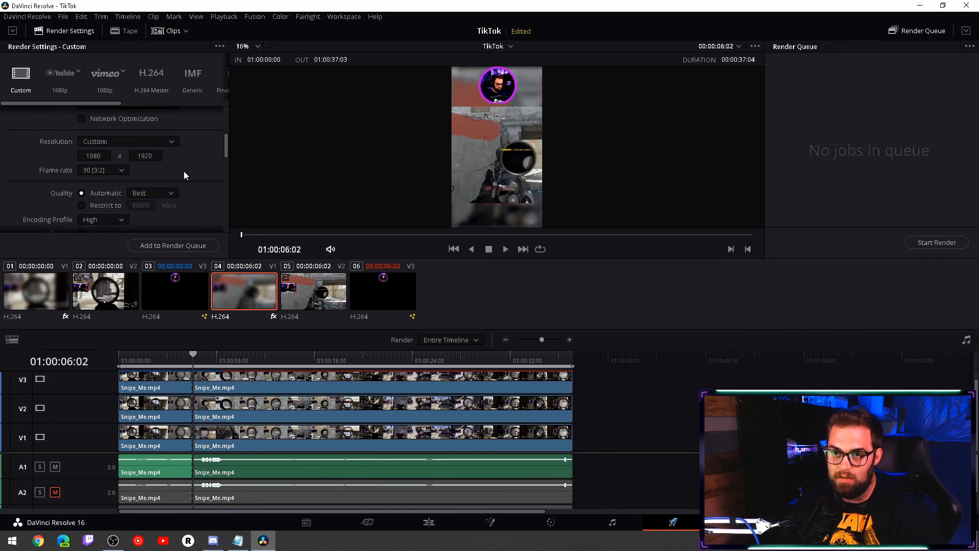
scroll(184, 172, up, 2)
scroll(100, 164, up, 3)
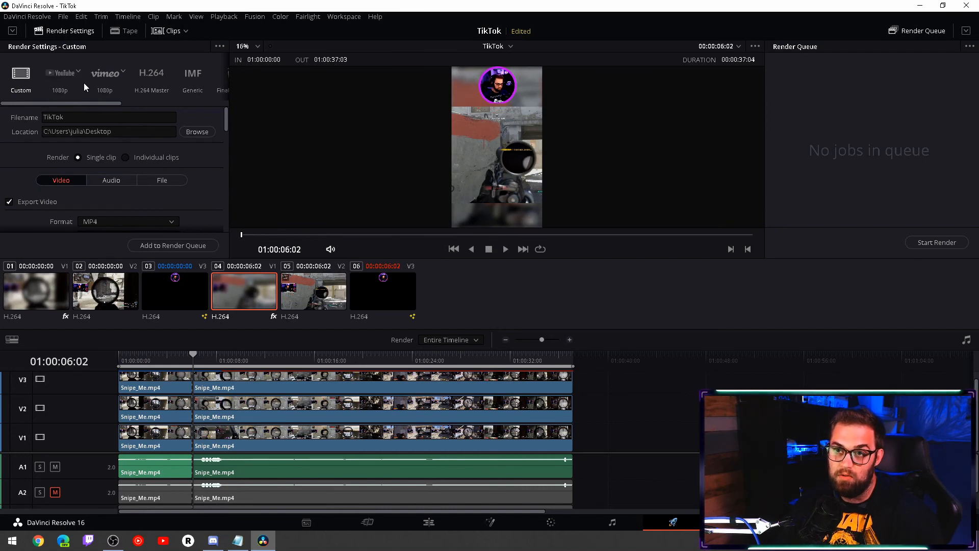
- Add the TikTok render job to the render queue and start rendering it
drag(91, 104, 6, 107)
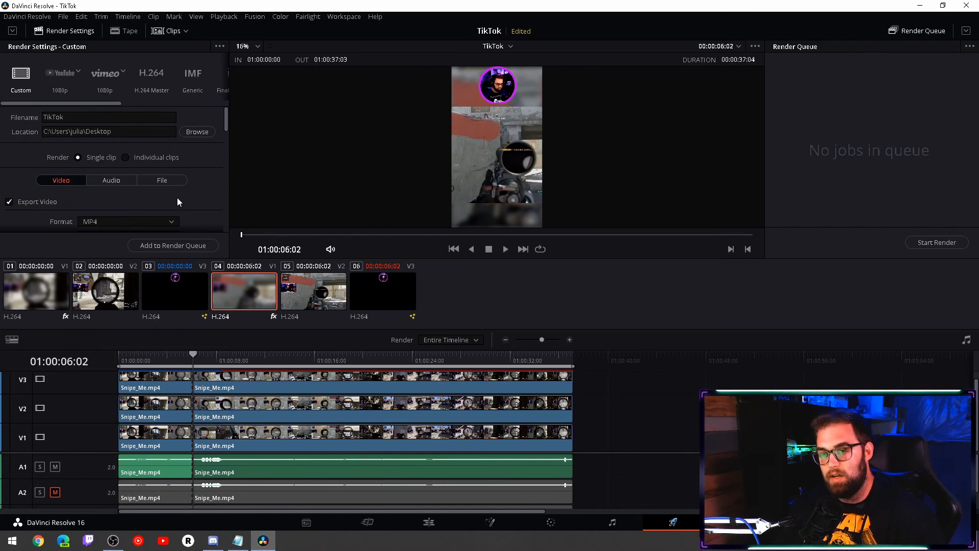
scroll(177, 201, down, 3)
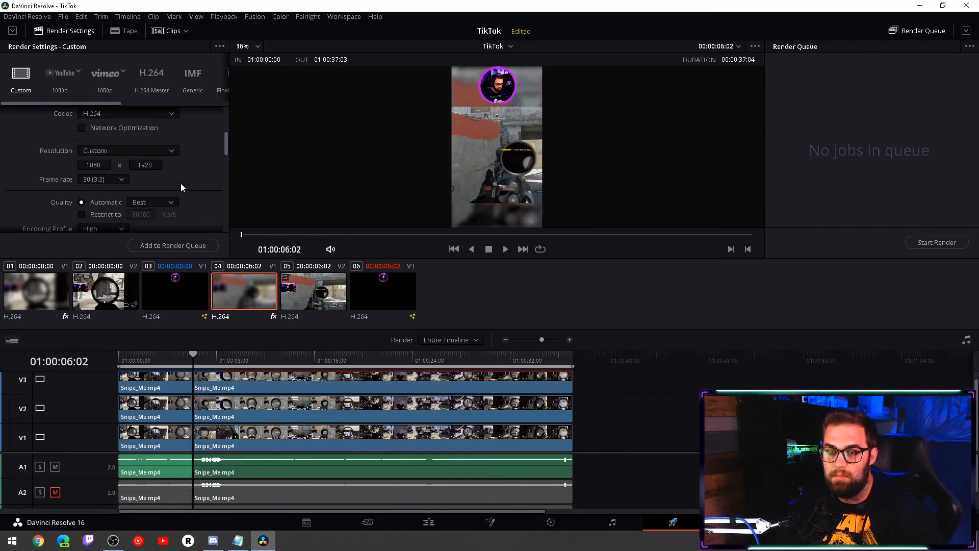
scroll(180, 184, down, 10)
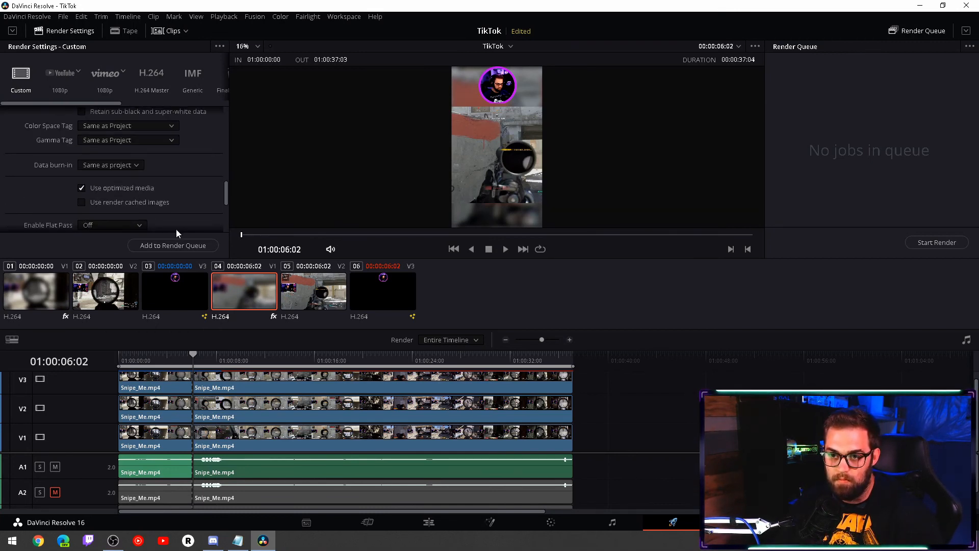
click(175, 245)
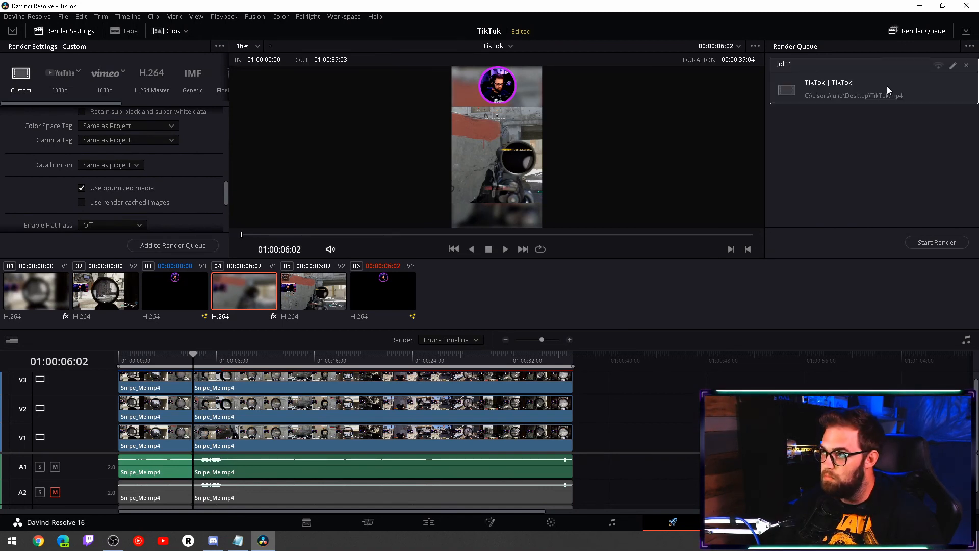
click(886, 85)
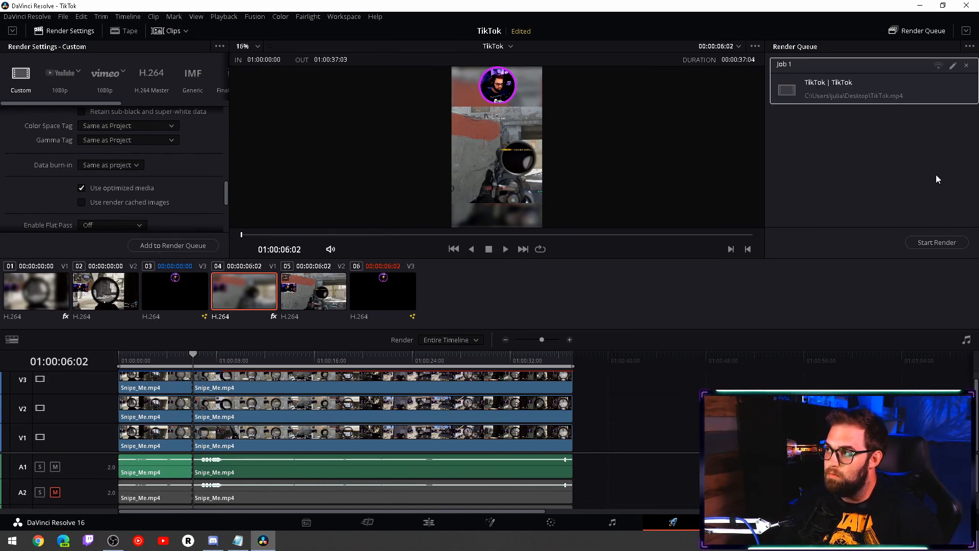
click(951, 246)
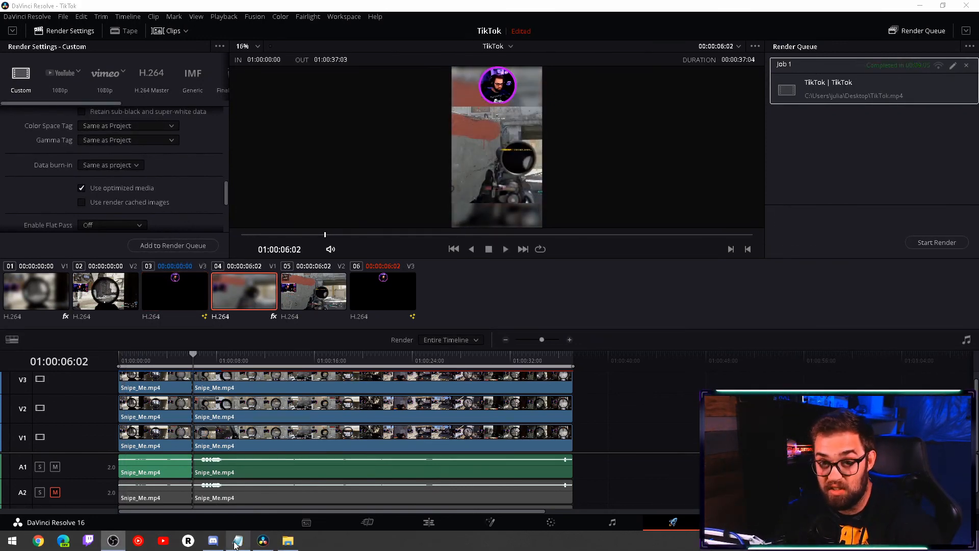
- Switch to File Explorer, play the rendered TikTok.mp4 from the Desktop's TikTok folder, and close the player
click(288, 541)
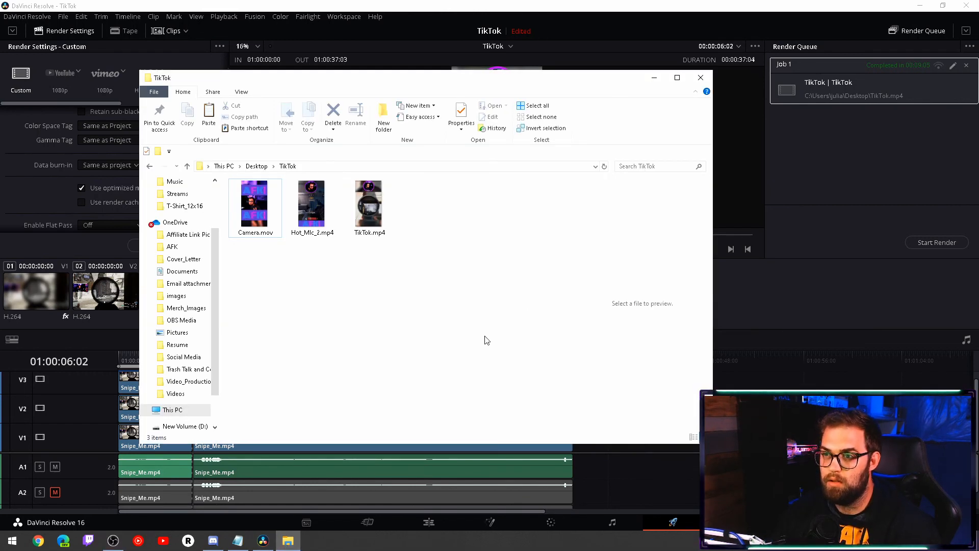
click(364, 211)
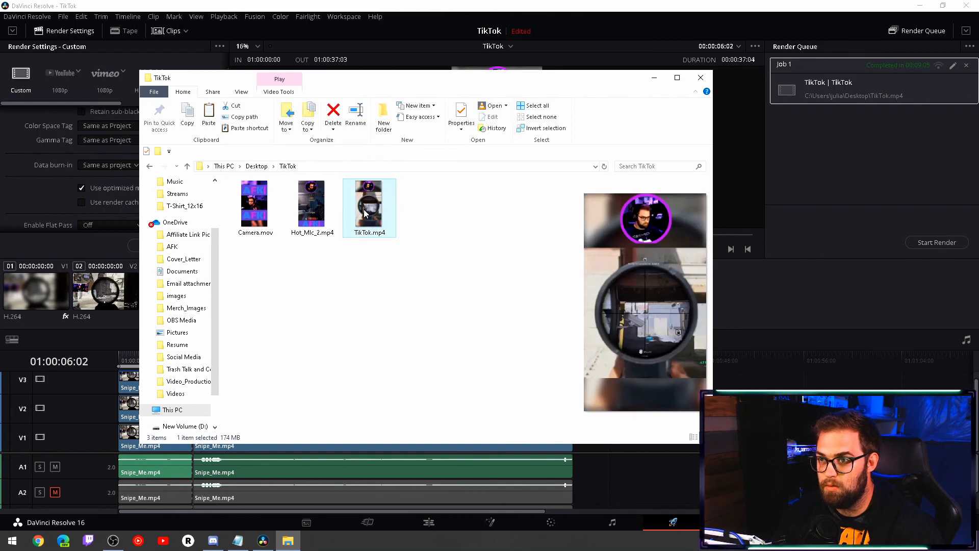
double_click(365, 215)
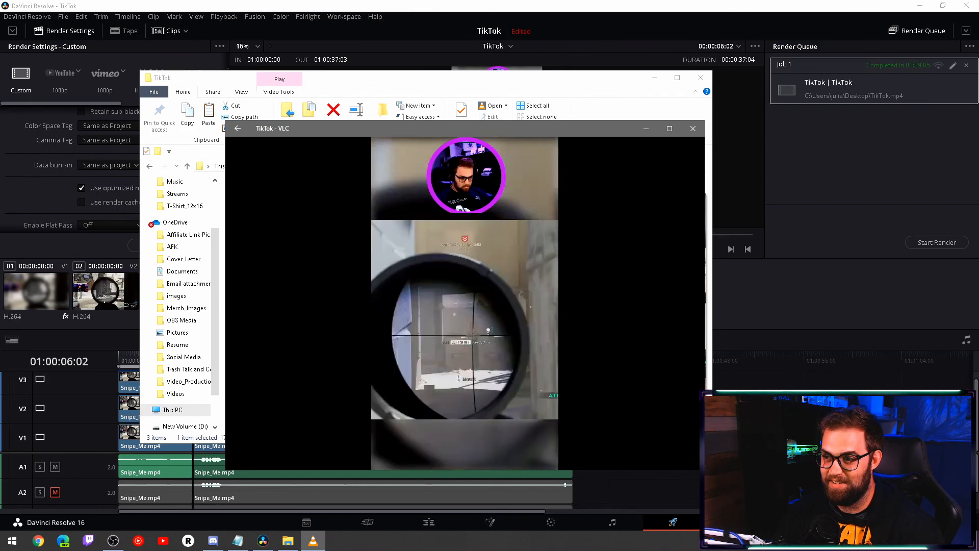
click(693, 130)
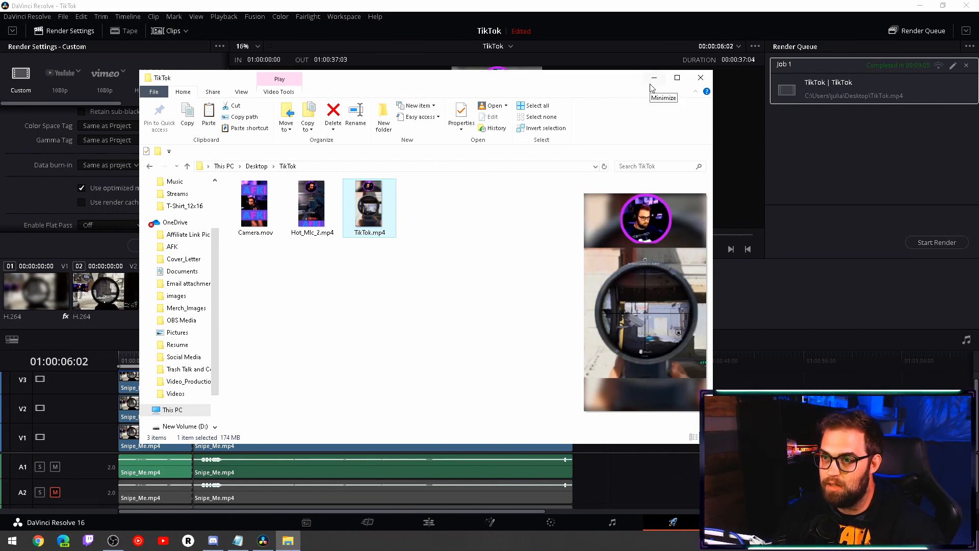
- Play Camera.mov from the same folder, skip ahead to about its middle, and close both the player and the folder window
click(255, 205)
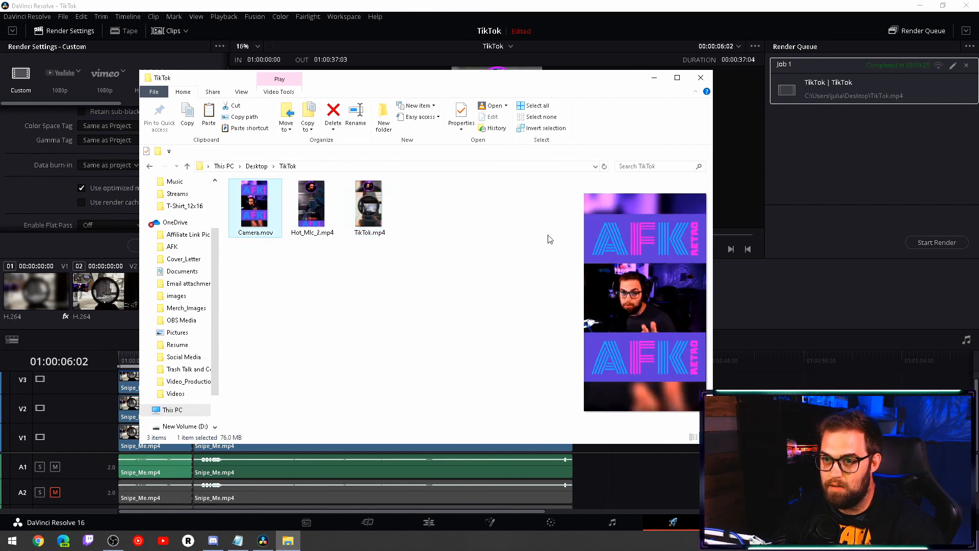
key(Return)
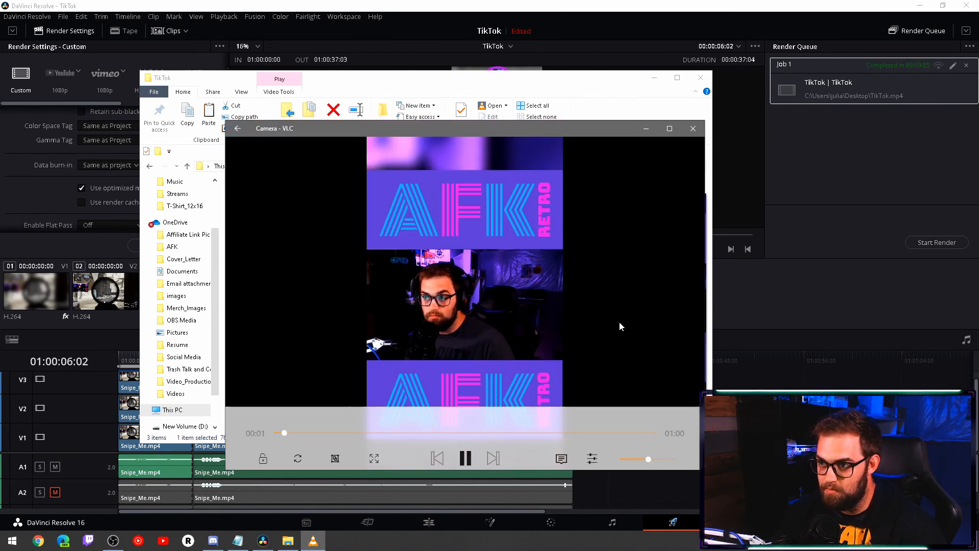
click(438, 418)
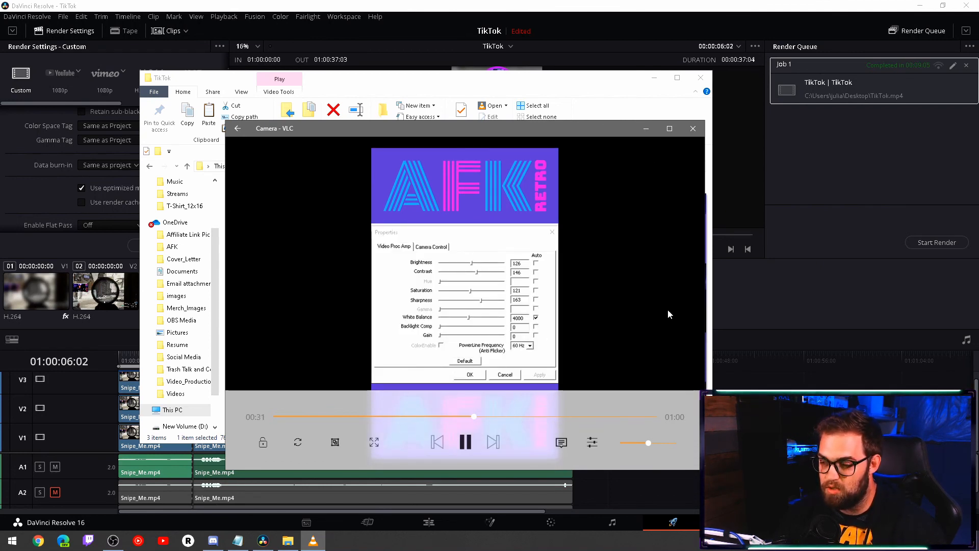
click(465, 448)
click(692, 128)
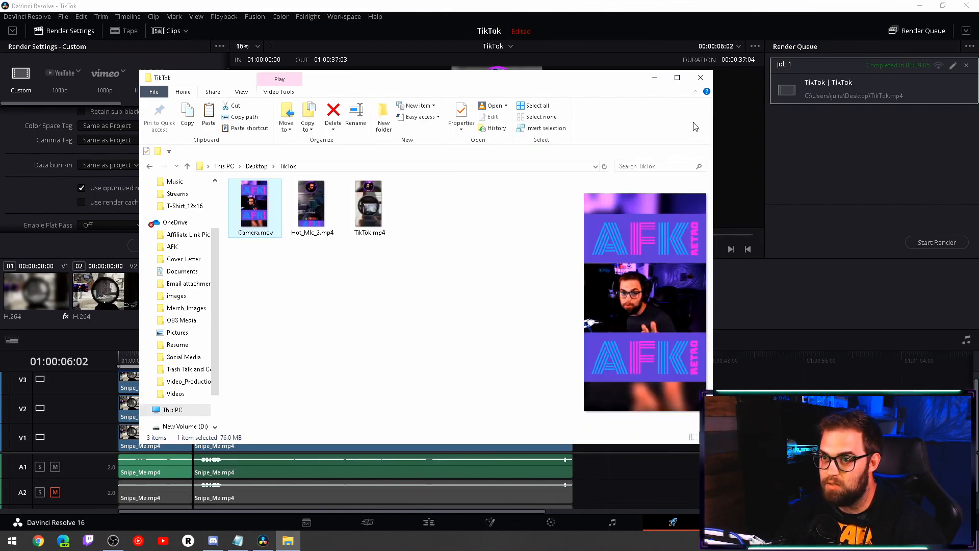
click(695, 82)
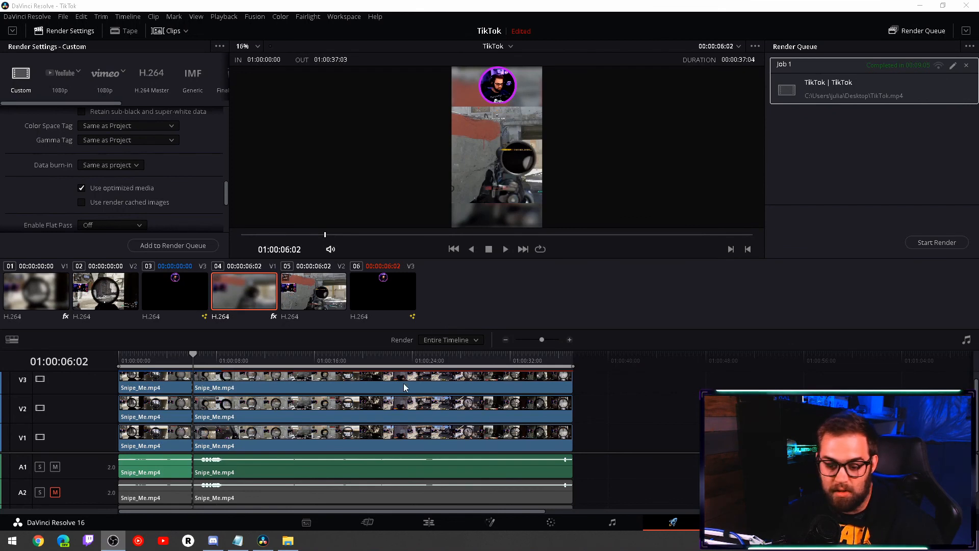